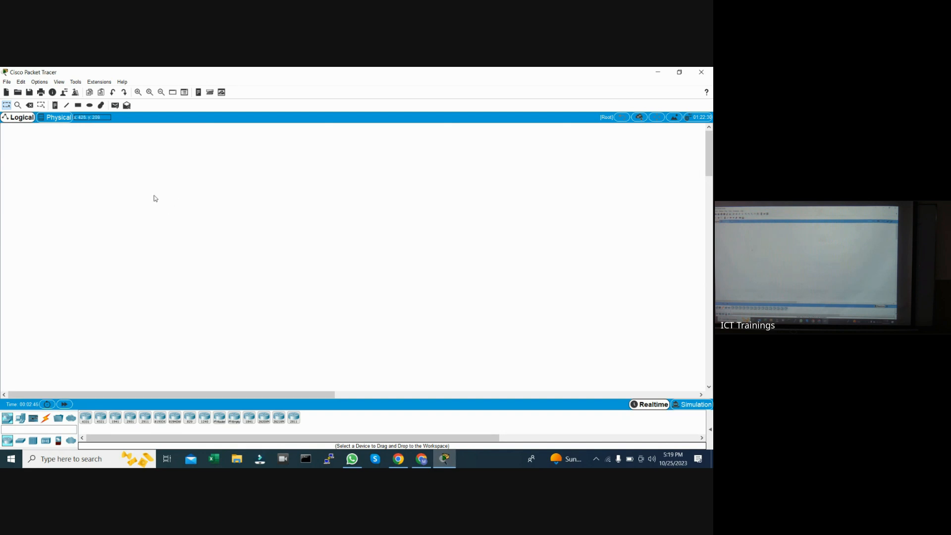
- Shrink the Packet Tracer window and place a 2960 switch in the upper middle of the workspace
click(680, 72)
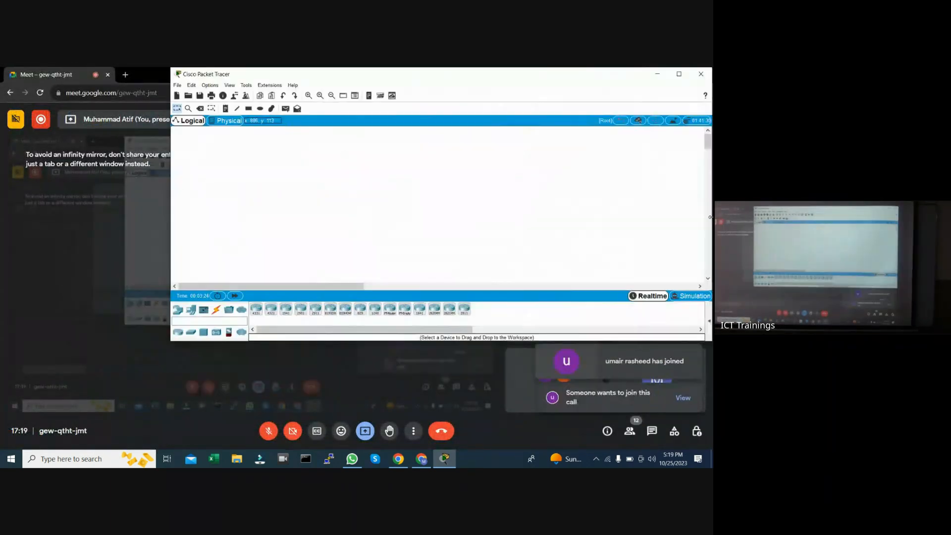
drag(712, 220, 695, 220)
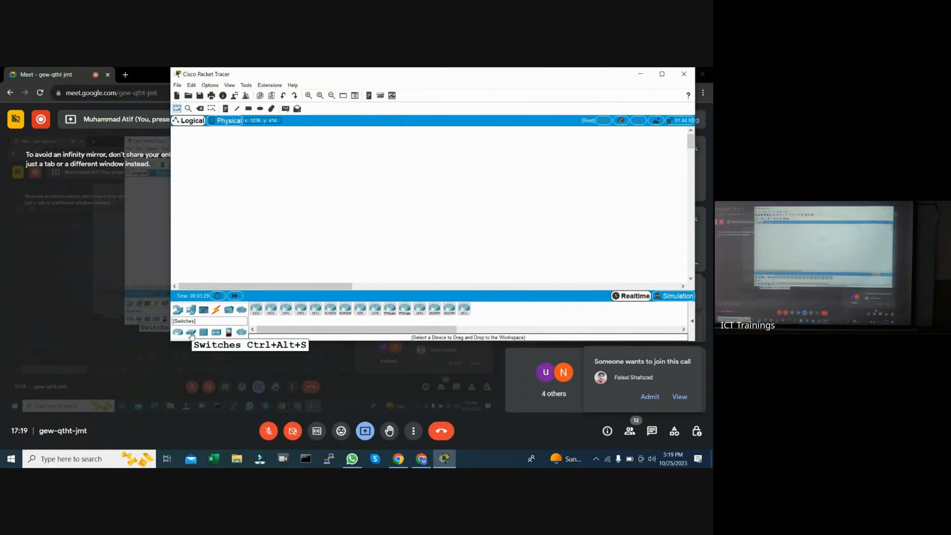
click(191, 336)
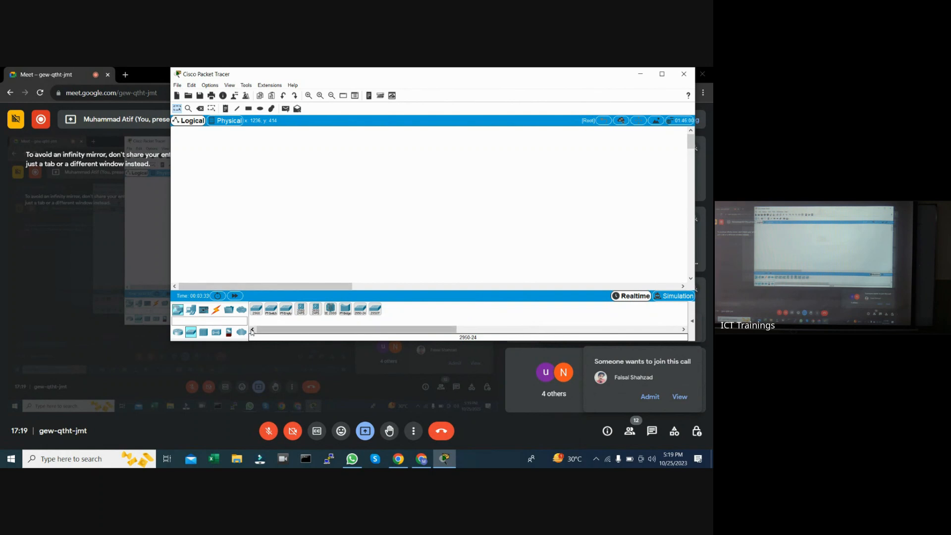
click(256, 309)
click(389, 150)
click(385, 152)
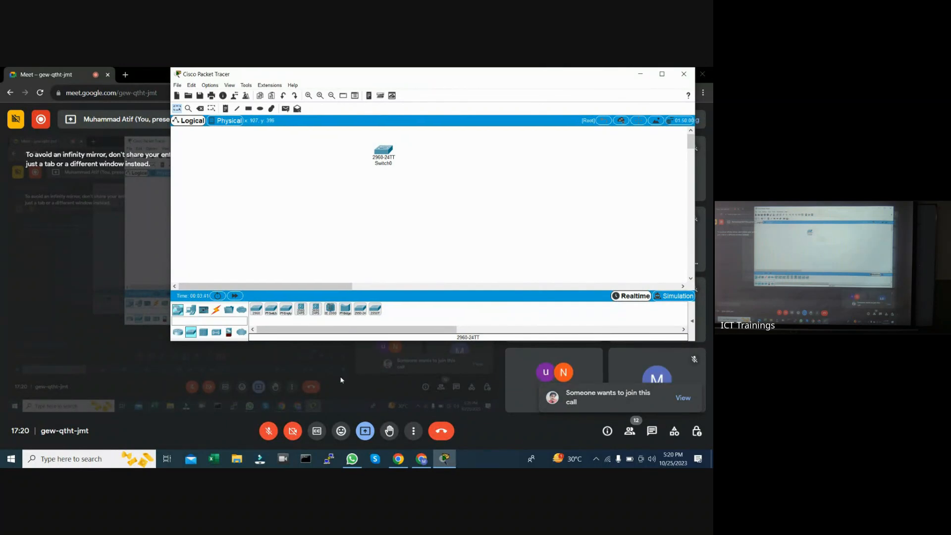
- Place six PCs in a row below the switch, grouped as three pairs
click(191, 309)
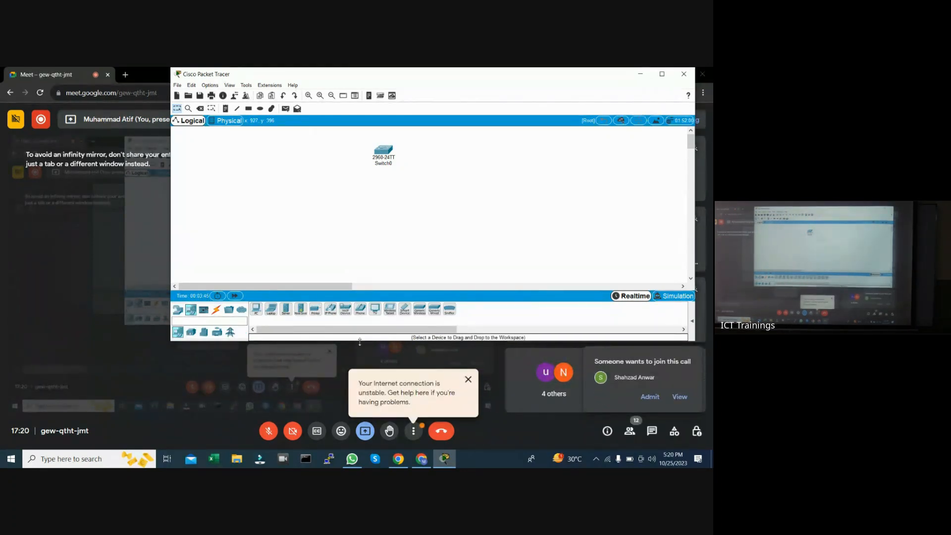
drag(255, 311, 286, 214)
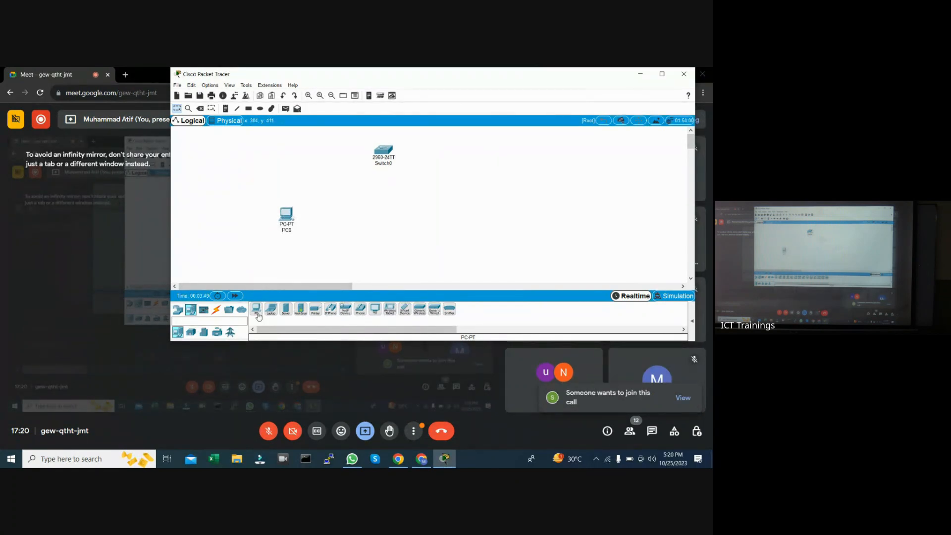
drag(256, 311, 313, 218)
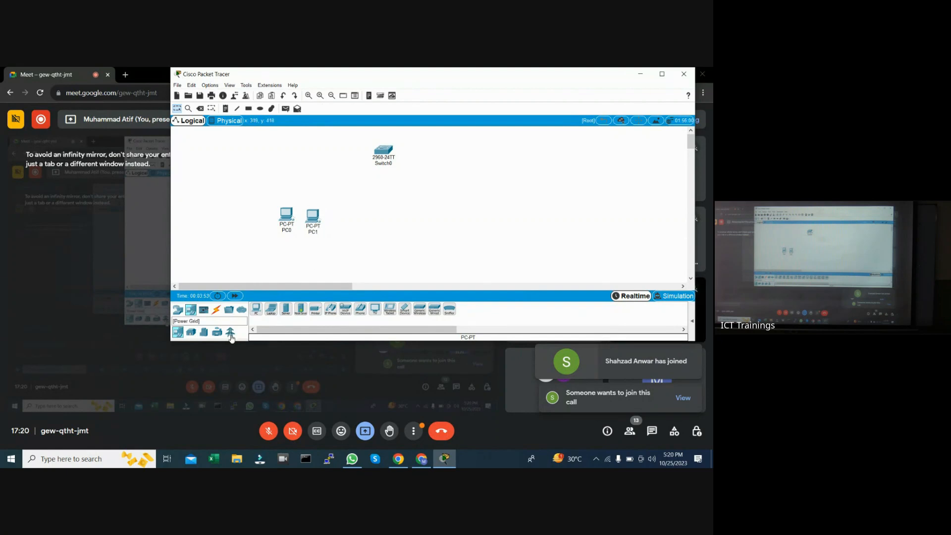
drag(256, 310, 369, 224)
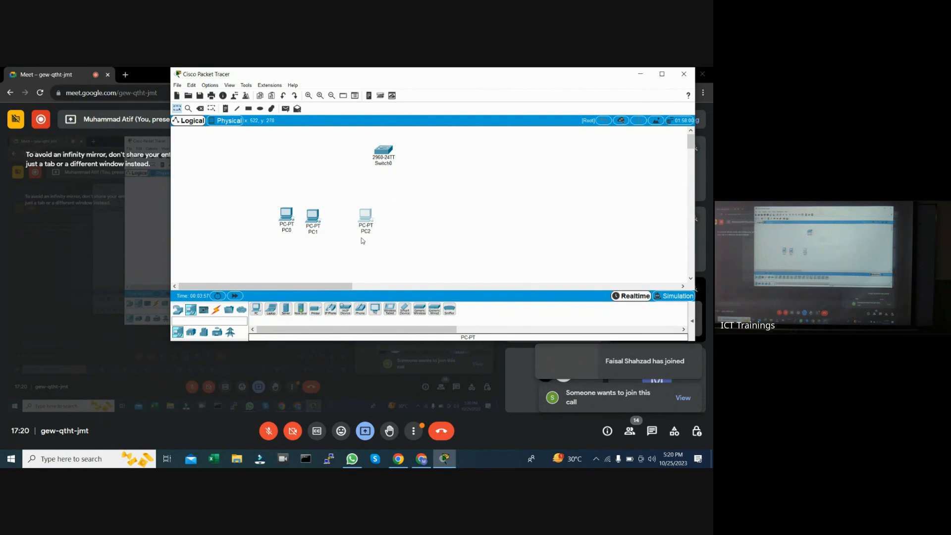
drag(257, 310, 390, 218)
drag(256, 310, 473, 219)
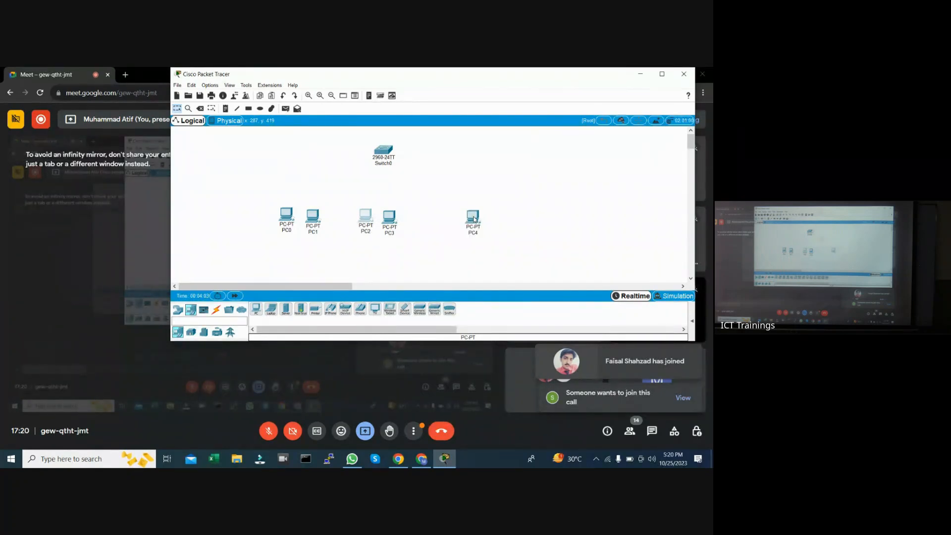
drag(257, 312, 501, 220)
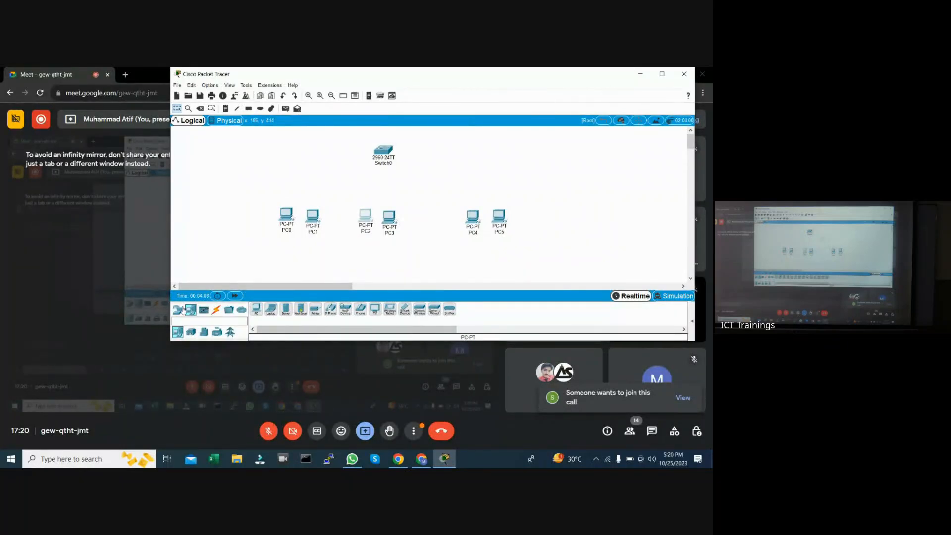
- Connect Switch0 port FastEthernet0/1 to PC0's FastEthernet0 with a copper straight-through cable
click(220, 312)
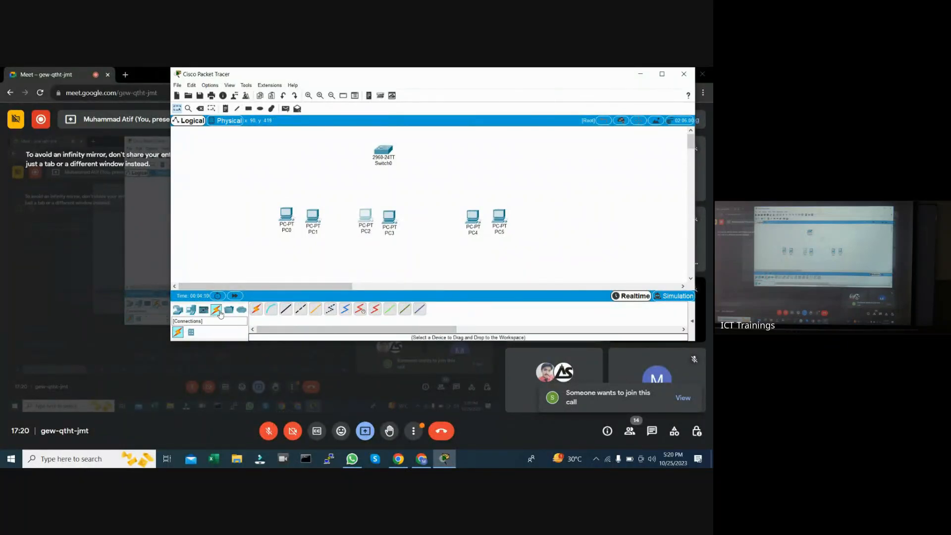
click(286, 311)
click(378, 148)
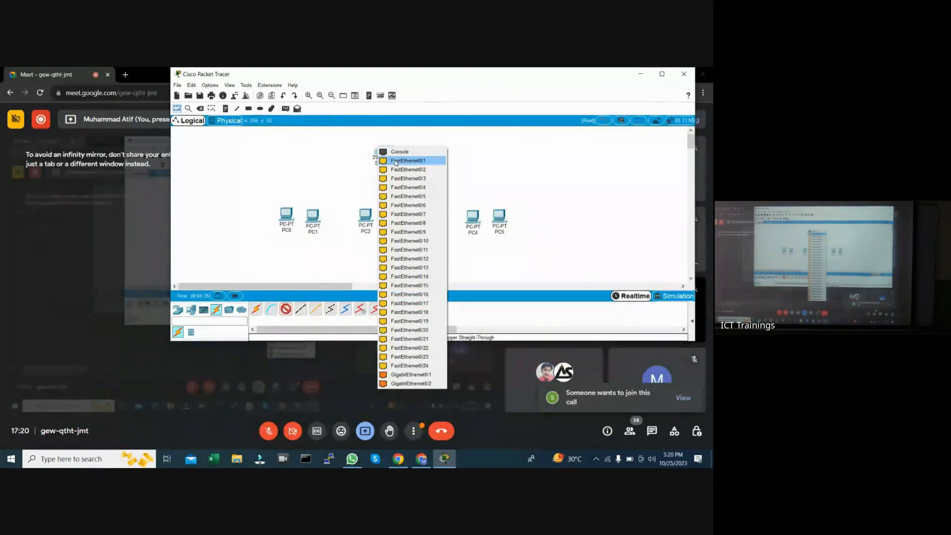
click(404, 161)
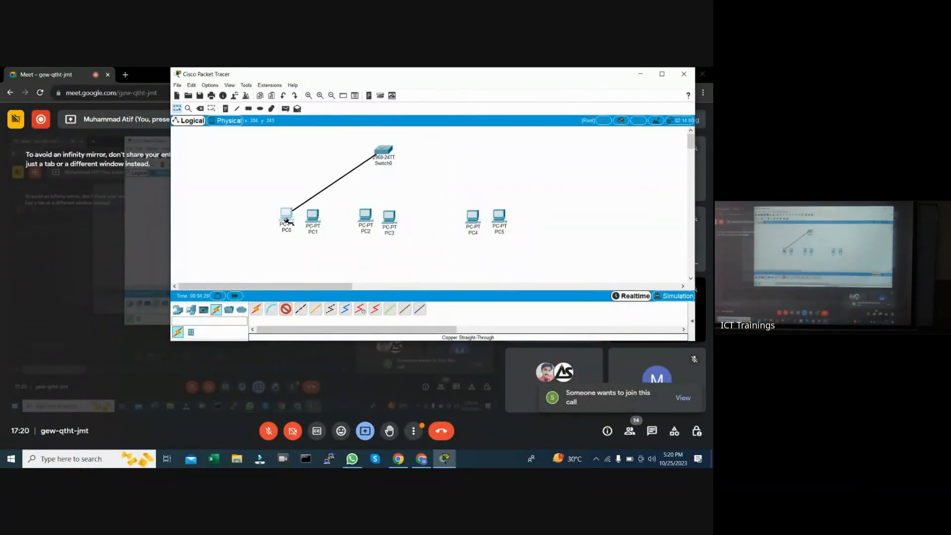
click(286, 215)
click(314, 249)
- Connect Switch0 port FastEthernet0/2 to PC1's FastEthernet0 with a copper straight-through cable
click(286, 309)
click(385, 150)
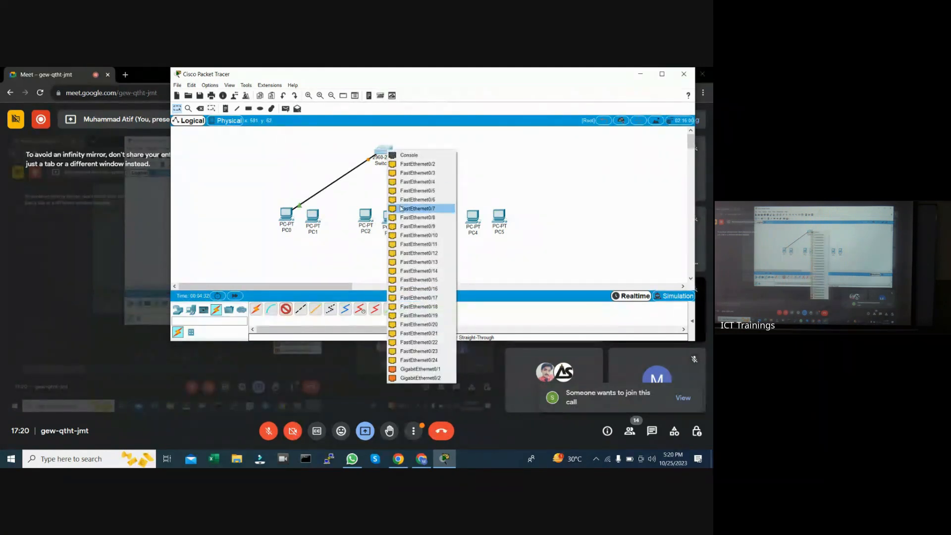
click(407, 165)
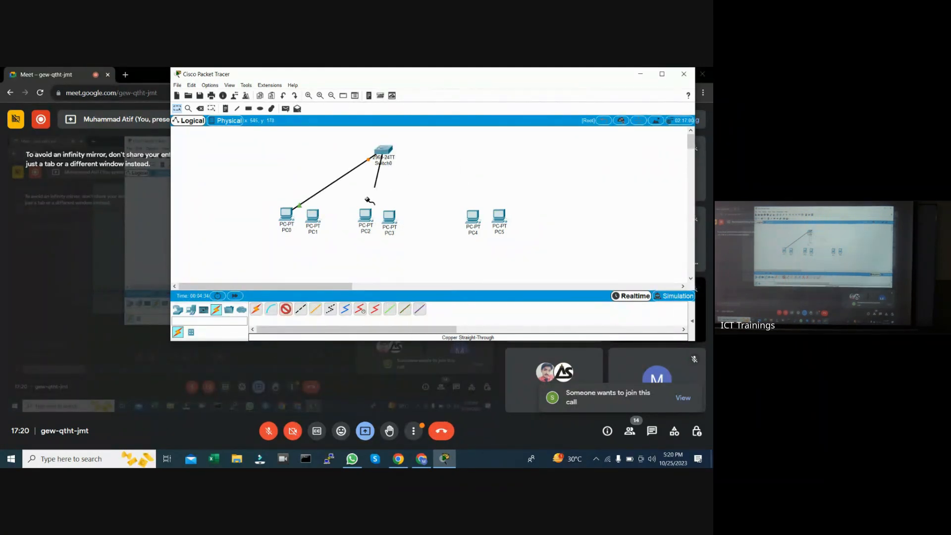
click(311, 220)
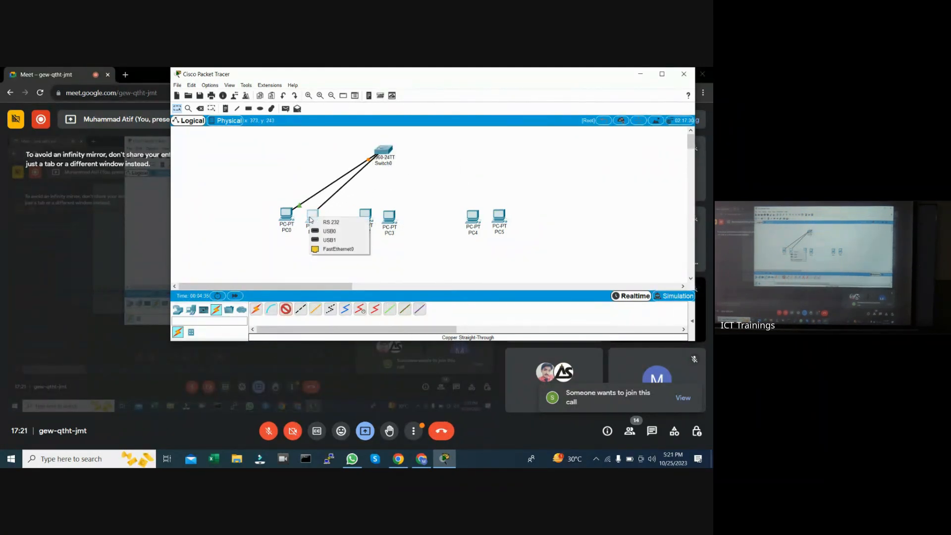
click(340, 249)
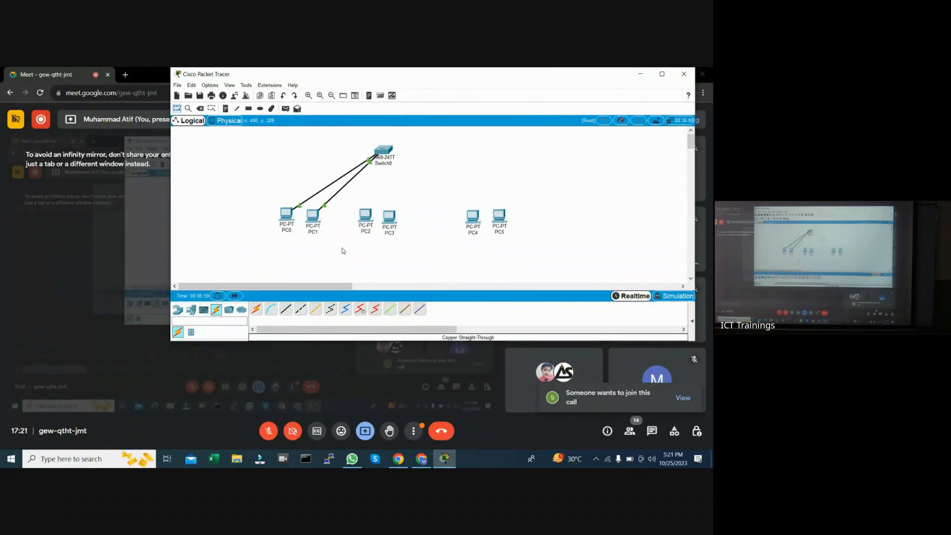
- Connect Switch0 port FastEthernet0/9 to PC2's FastEthernet0 with a copper straight-through cable
click(287, 310)
click(386, 152)
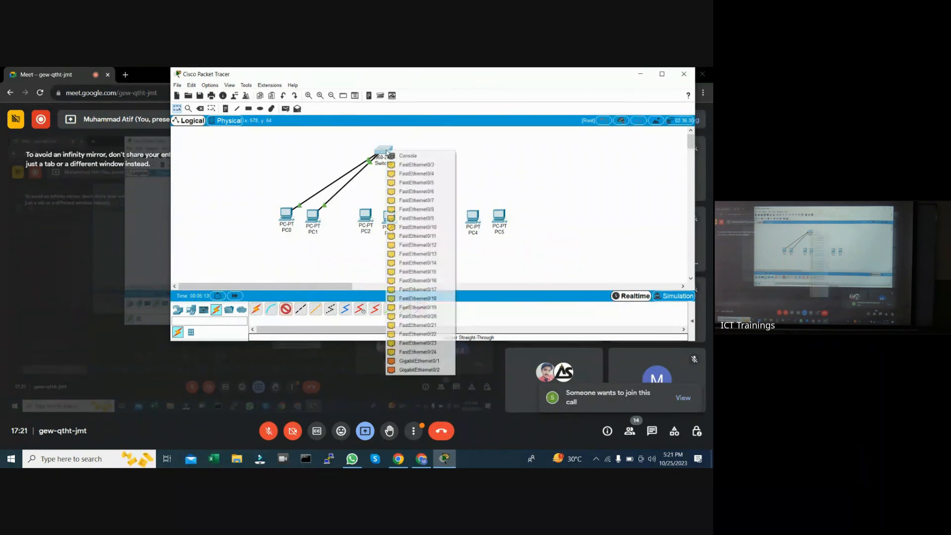
click(414, 218)
click(366, 217)
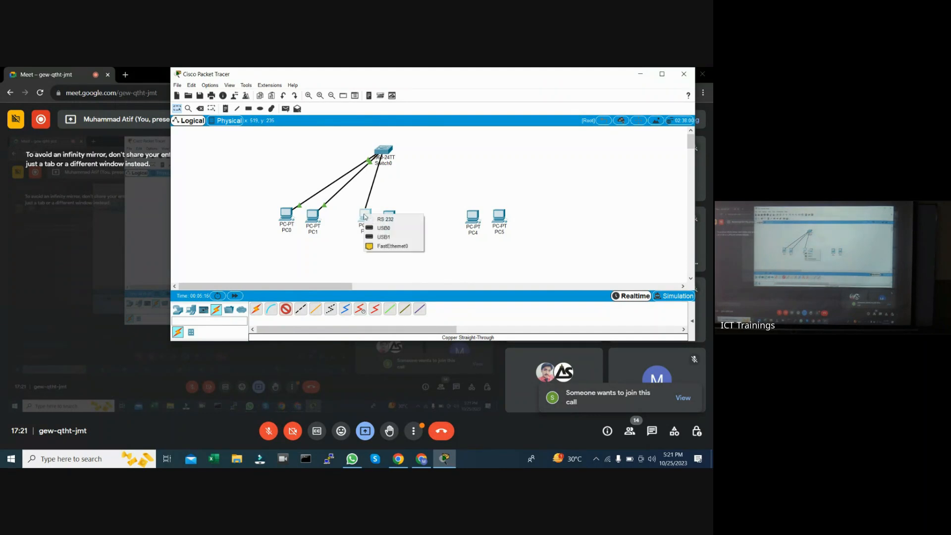
click(389, 245)
- Connect Switch0 port FastEthernet0/10 to PC3's FastEthernet0 with a copper straight-through cable
click(286, 309)
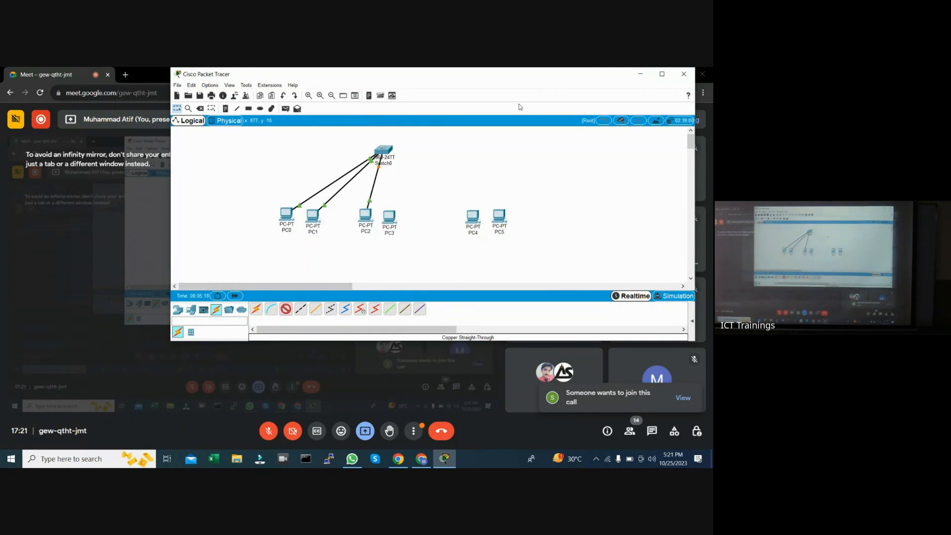
click(391, 153)
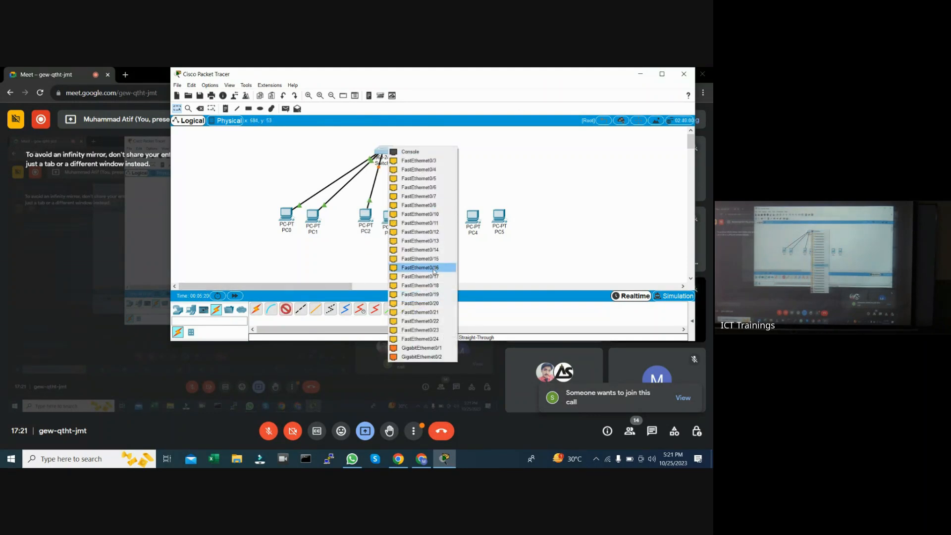
click(437, 214)
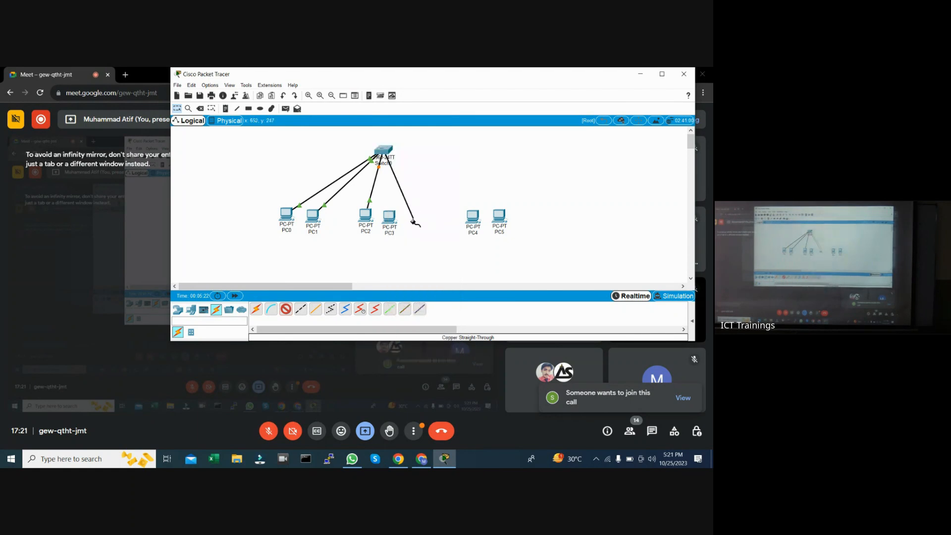
click(390, 216)
click(414, 247)
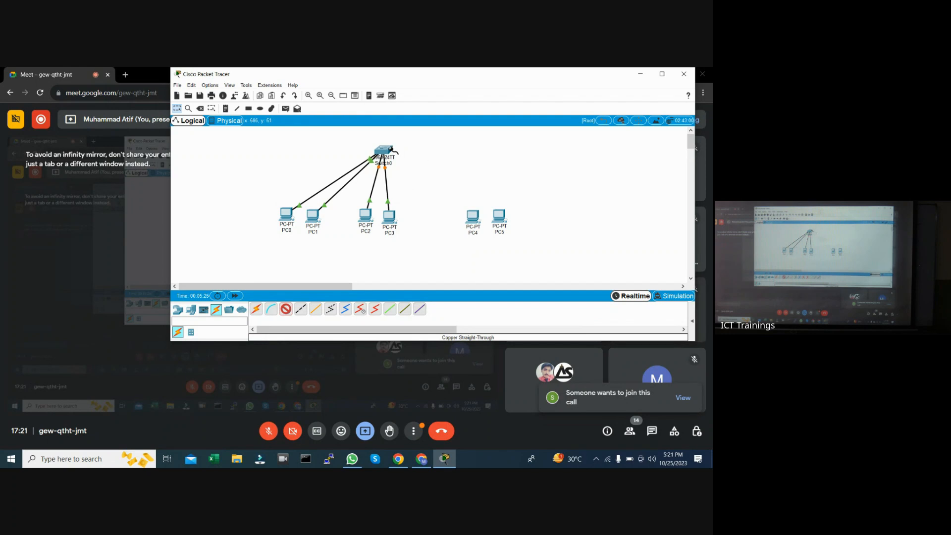
- Connect Switch0 port FastEthernet0/17 to PC4's FastEthernet0 with a copper straight-through cable
click(383, 150)
click(433, 268)
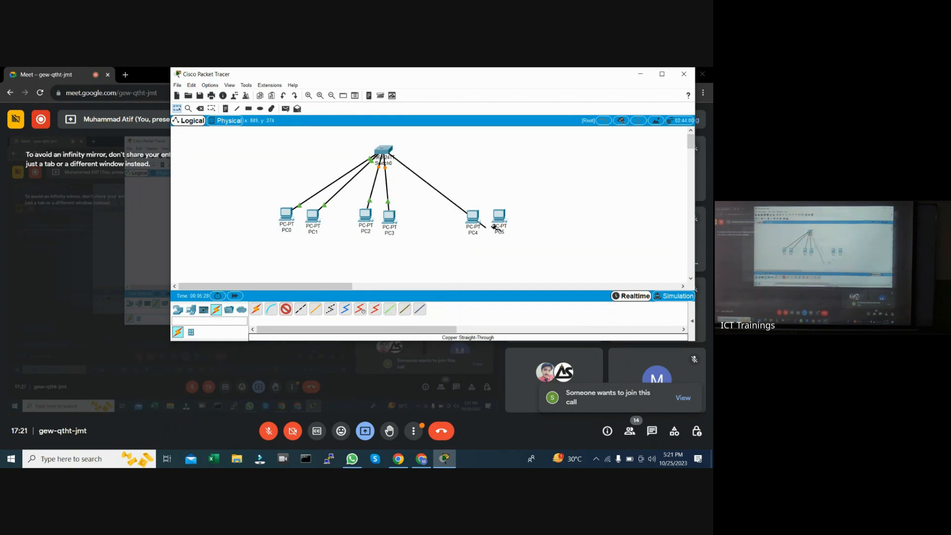
click(473, 216)
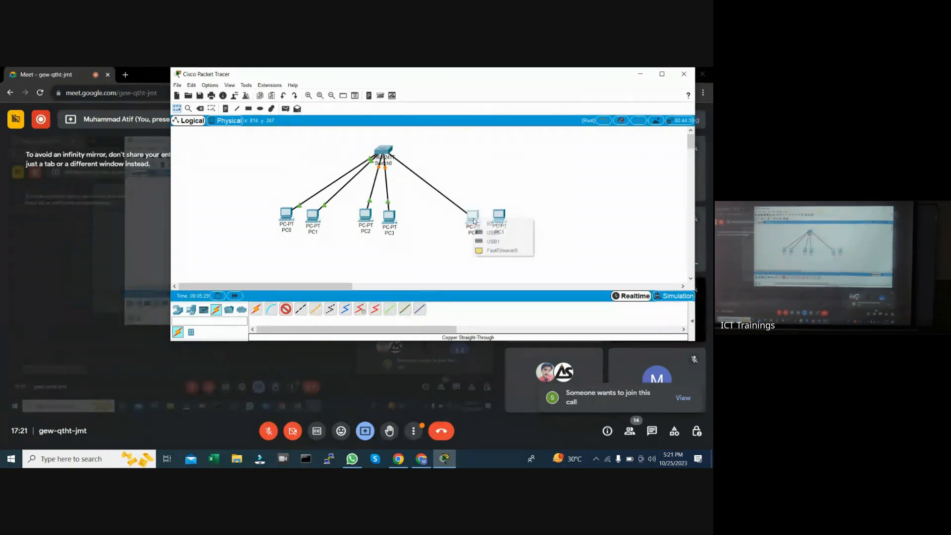
click(504, 250)
- Connect Switch0 port FastEthernet0/18 to PC5's FastEthernet0 with a copper straight-through cable
click(287, 310)
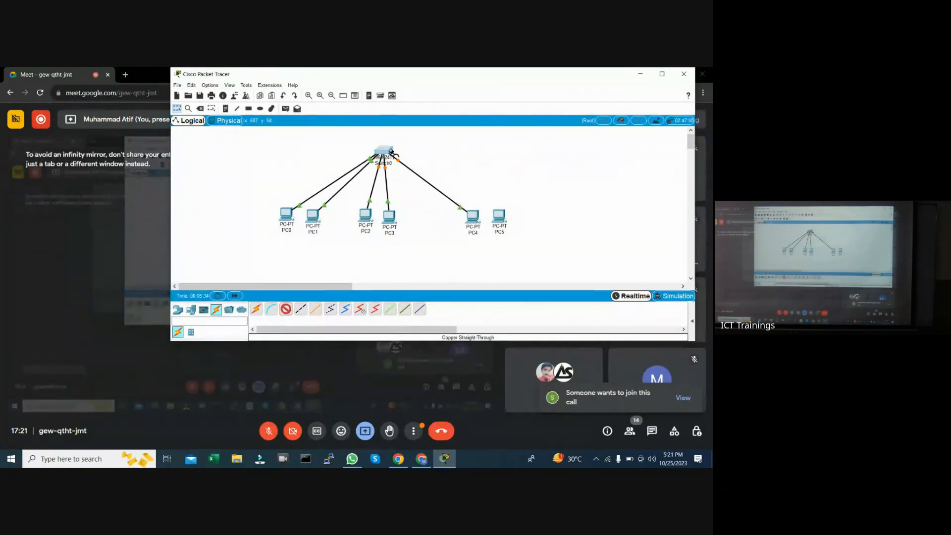
click(392, 152)
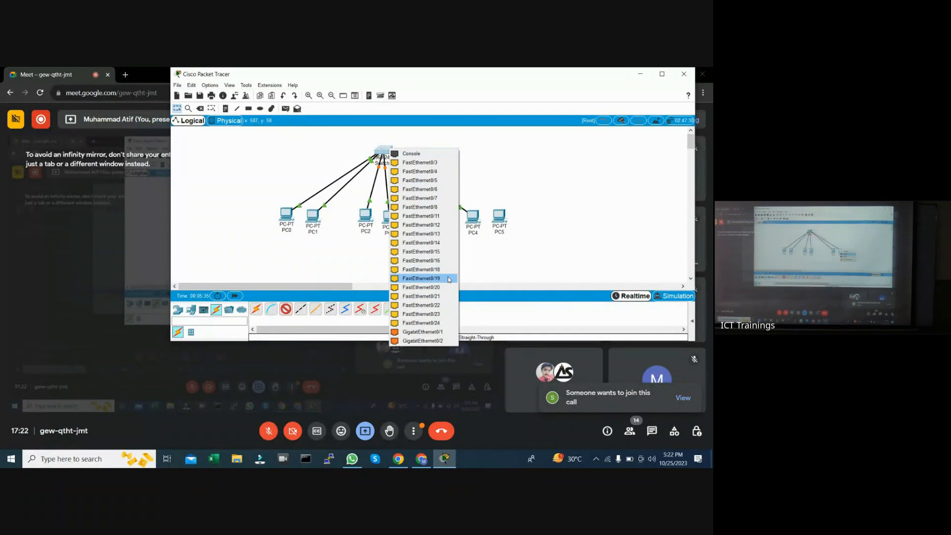
click(449, 278)
click(498, 216)
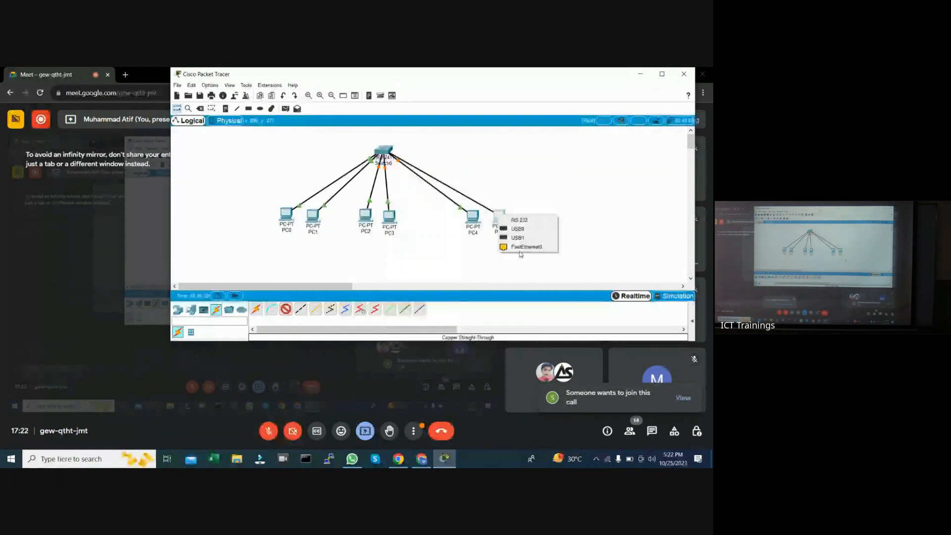
click(521, 247)
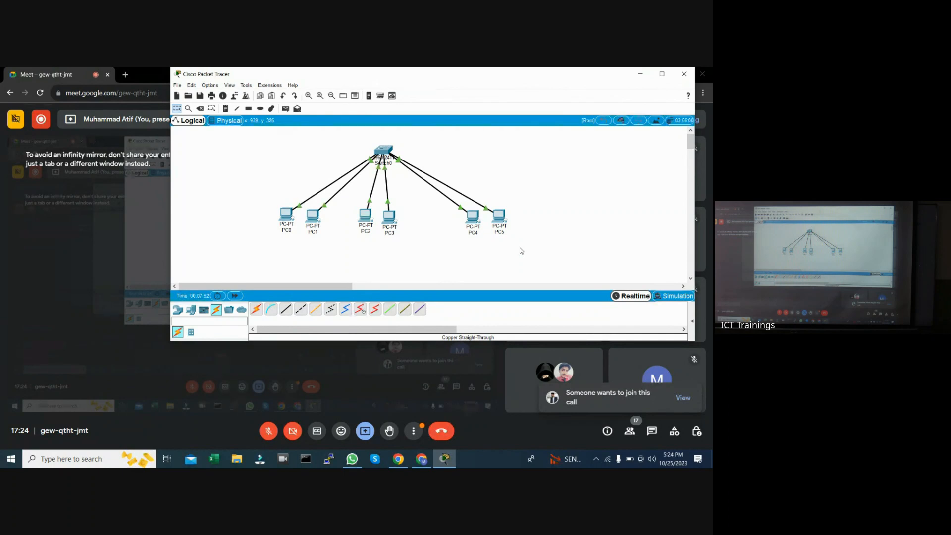
- Open Switch0's command line interface, widen its window and bring up the user prompt with blank lines clearing old messages
click(388, 151)
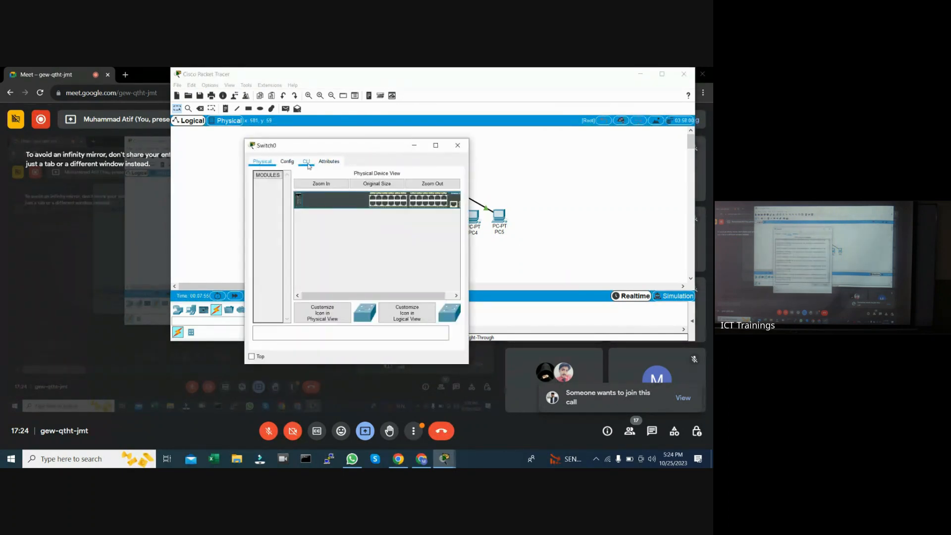
click(307, 165)
drag(348, 153, 133, 81)
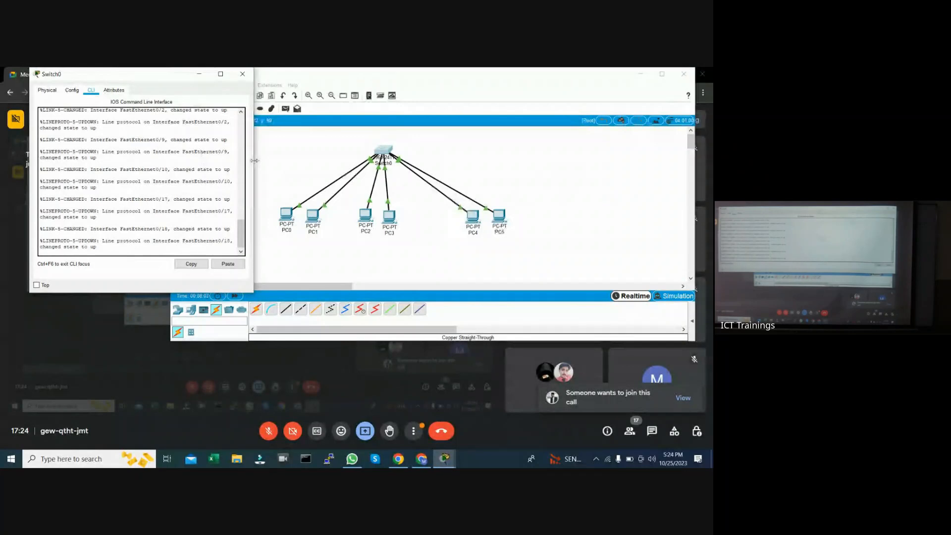
drag(254, 160, 709, 164)
key(Return)
key(Return)
key(Return)
key(Return)
key(Return)
key(Return)
key(Return)
key(Return)
key(Return)
key(Return)
key(Return)
key(Return)
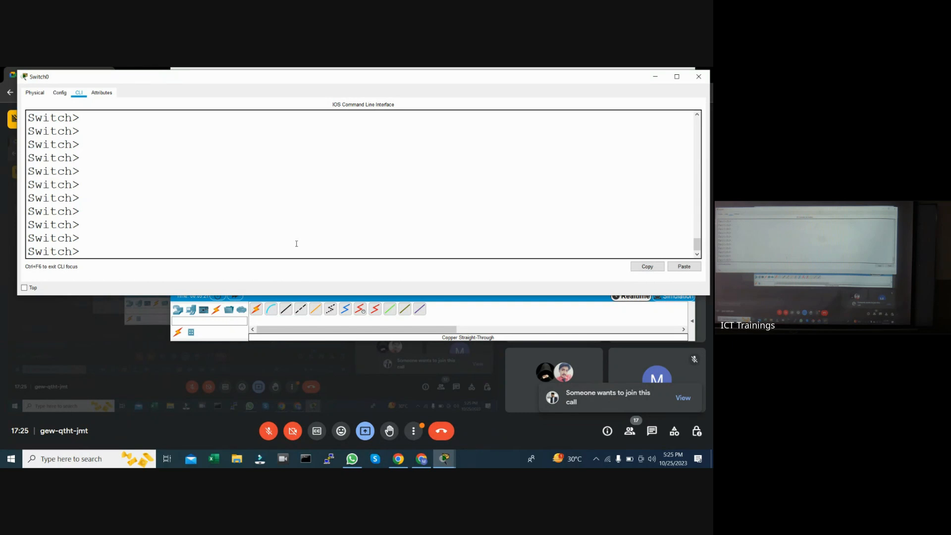
- Enter privileged EXEC mode on Switch0 with "en" and clear the view with blank prompt lines
text(en)
key(Return)
key(Return)
key(Return)
key(Return)
key(Return)
key(Return)
key(Return)
key(Return)
key(Return)
key(Return)
key(Return)
- Display the switch's VLAN summary with "sh vlan brie" and make the window tall enough to read the whole table
text(sh vlan)
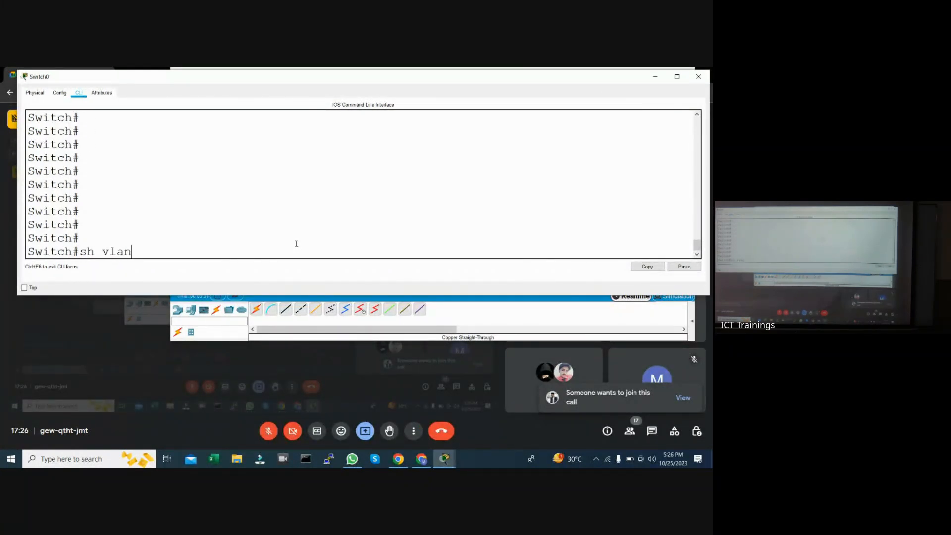
text( brie)
key(Return)
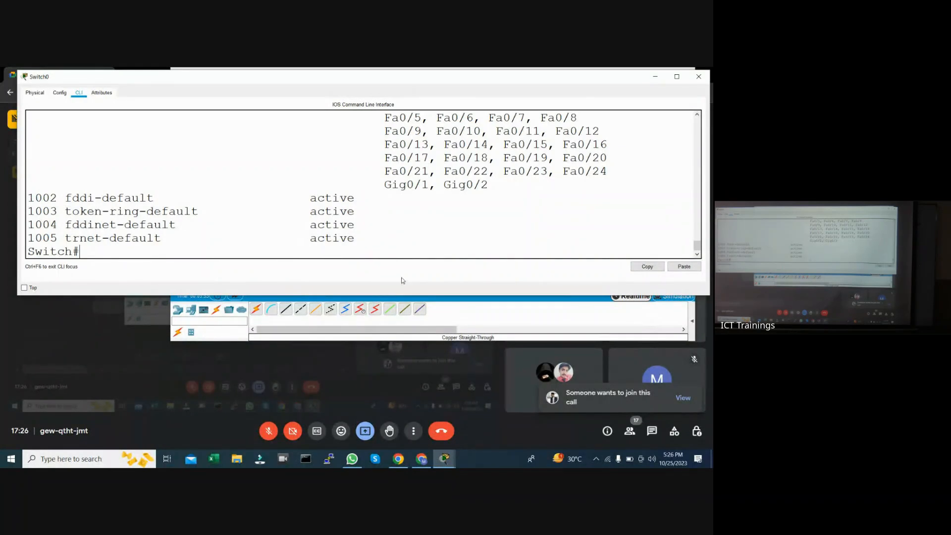
drag(402, 296, 401, 380)
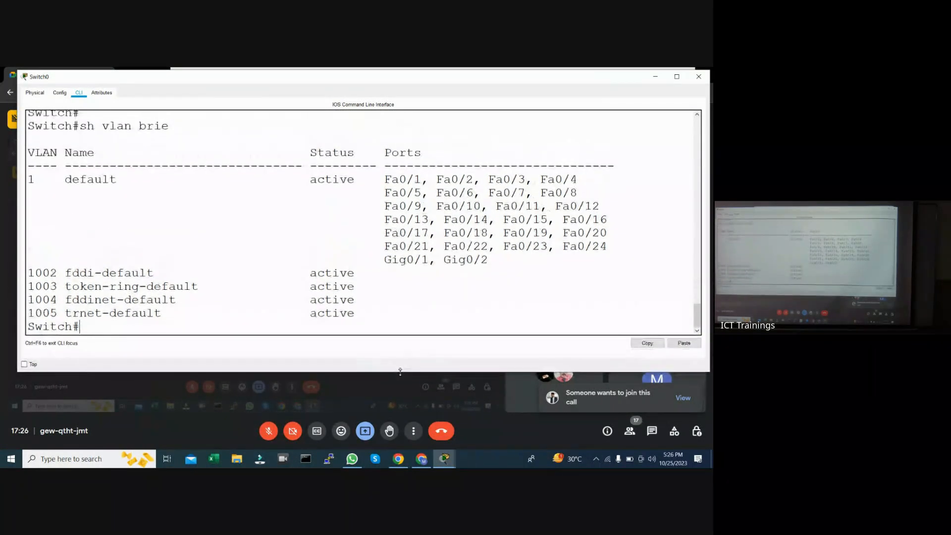
- Examine VLAN 1's ID, name and assigned ports and the trnet-default row in the VLAN summary, then minimise Switch0's window
drag(185, 134, 68, 137)
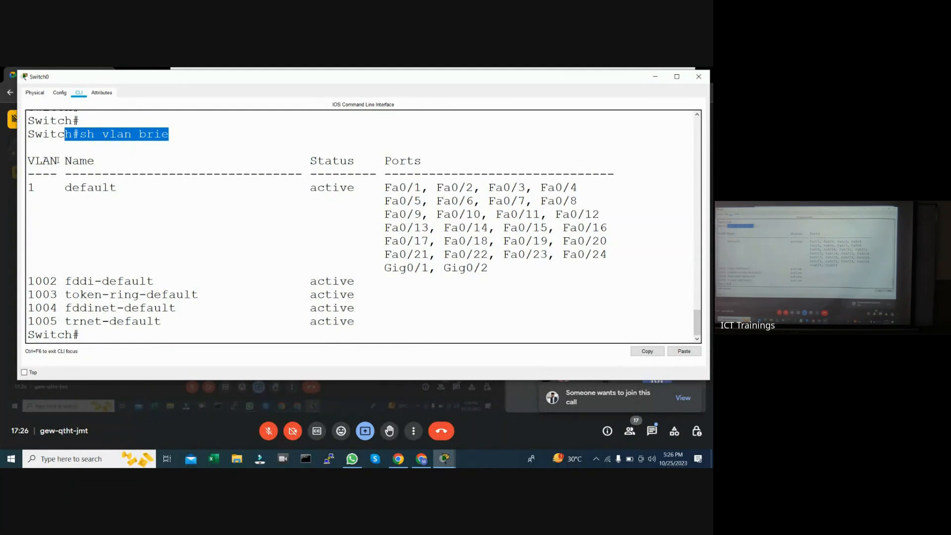
drag(58, 161, 4, 160)
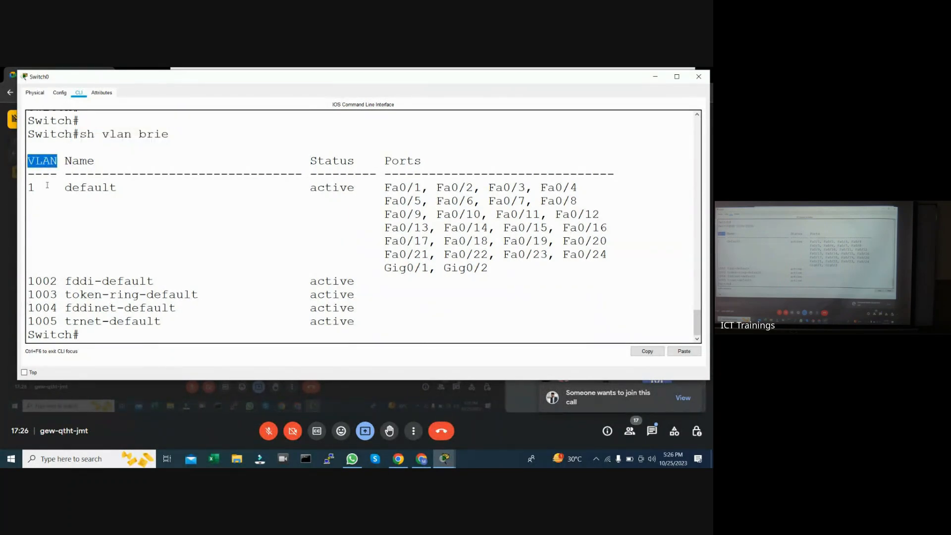
drag(40, 187, 24, 189)
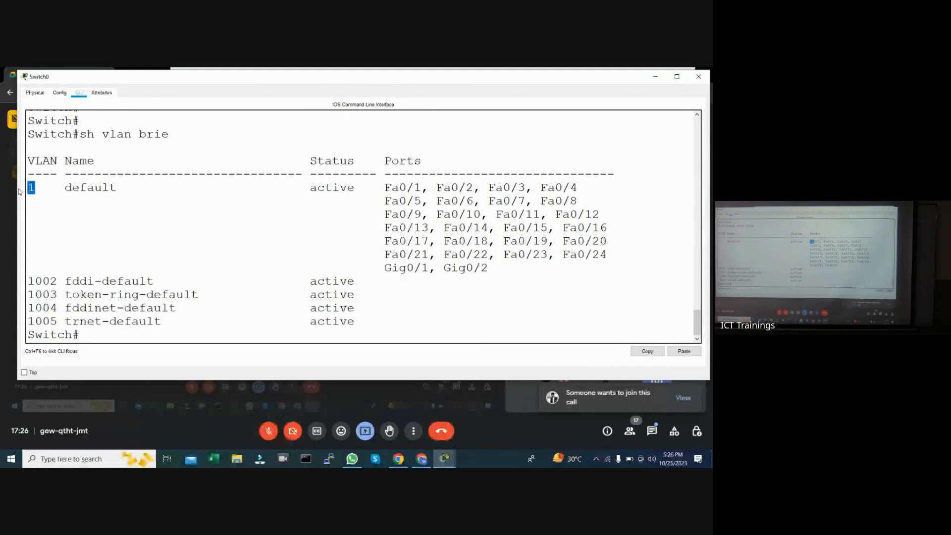
drag(384, 188, 644, 256)
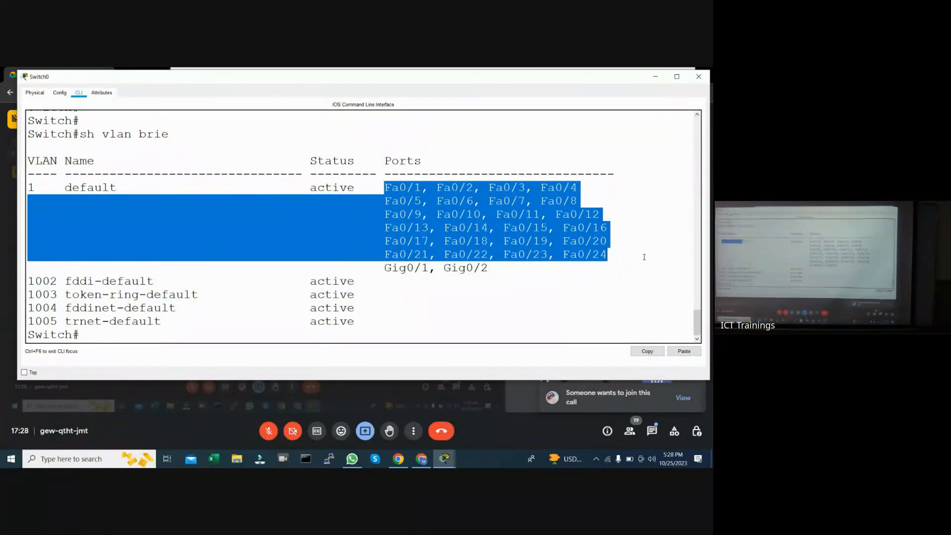
drag(124, 188, 42, 191)
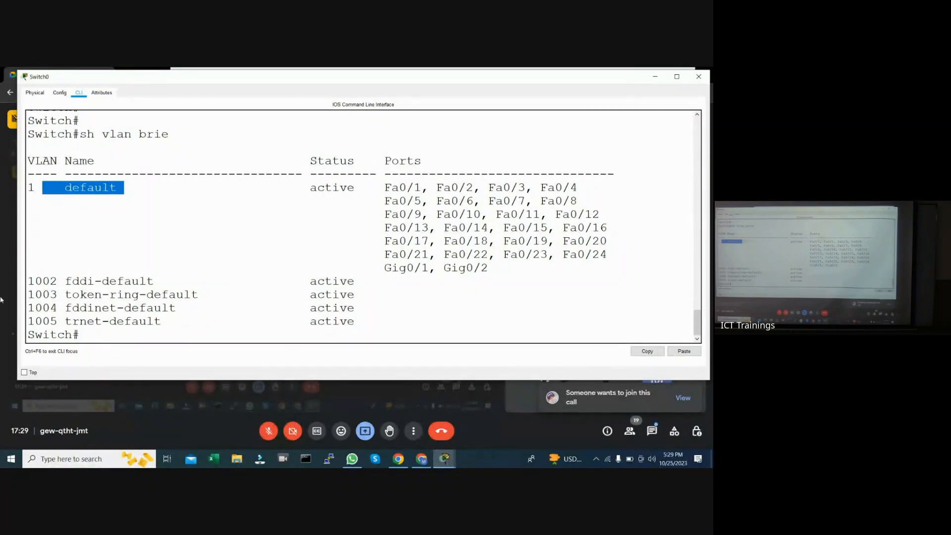
drag(176, 321, 28, 321)
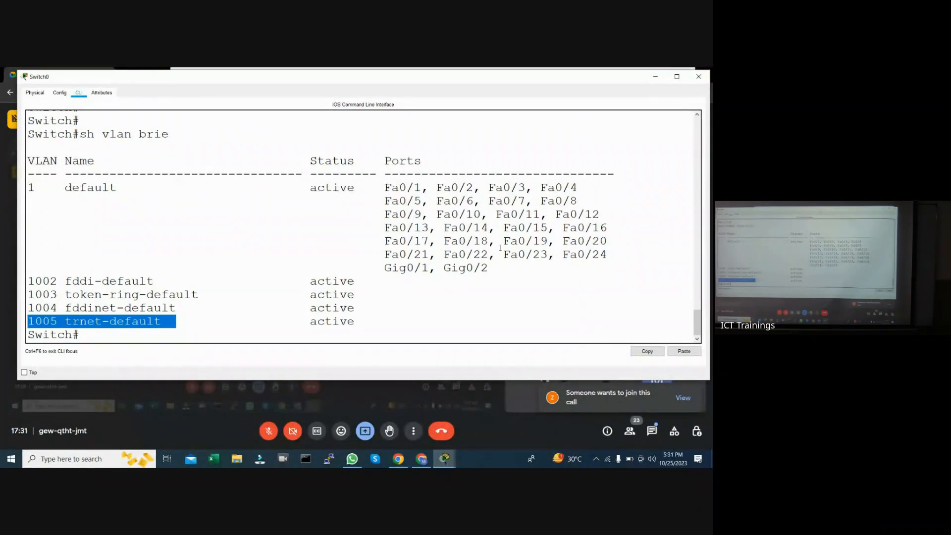
click(655, 76)
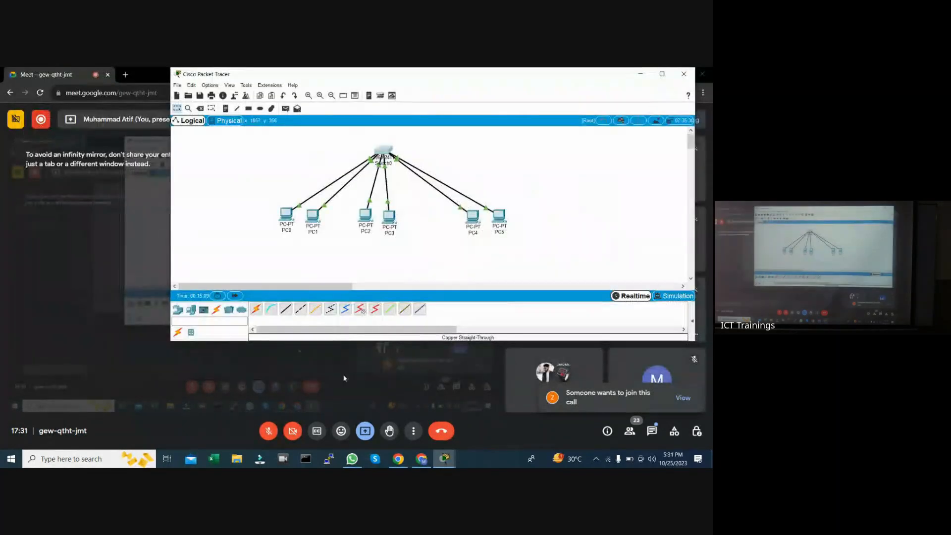
- Give PC0 the static IP address 10.1.1.10 with the default subnet mask 255.0.0.0 and leave its IP configuration
click(285, 213)
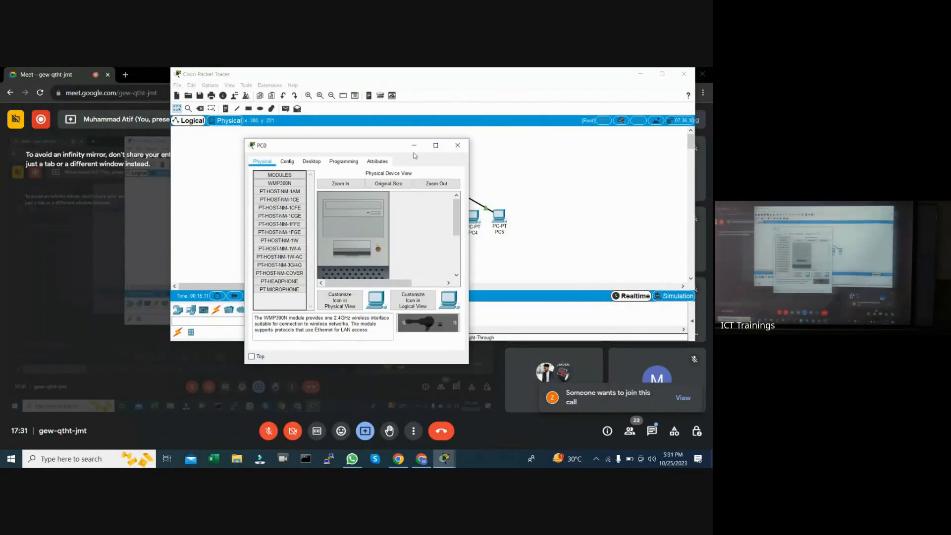
click(313, 162)
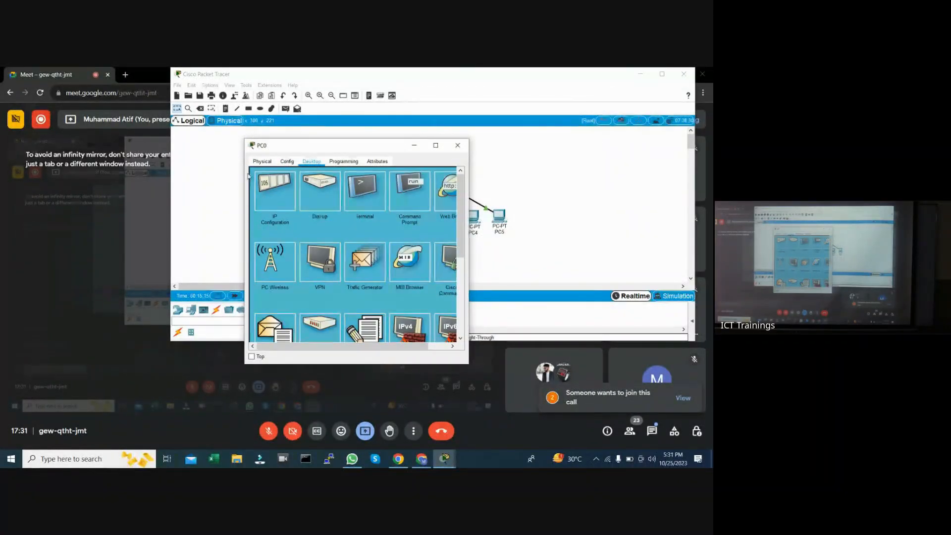
click(286, 207)
click(330, 215)
text(10)
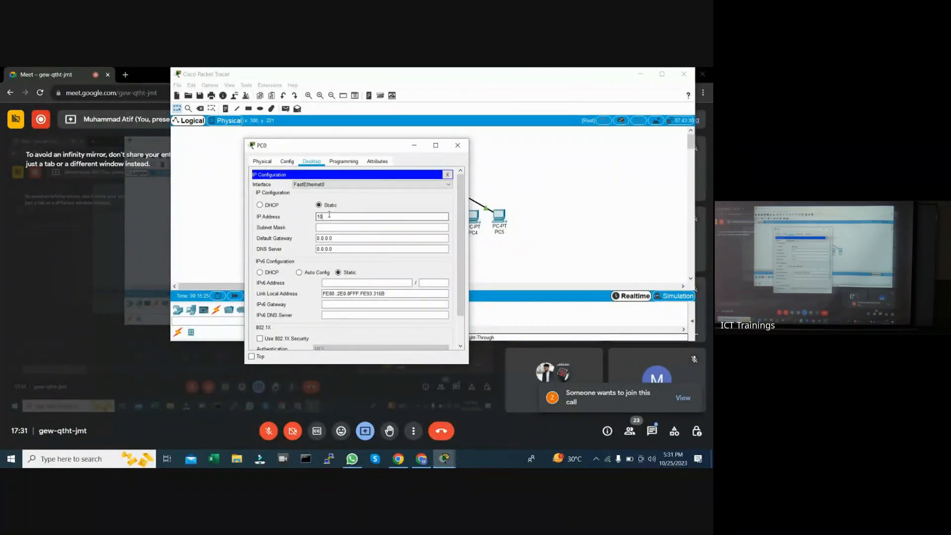
text(.1.1.1)
text(0)
key(Tab)
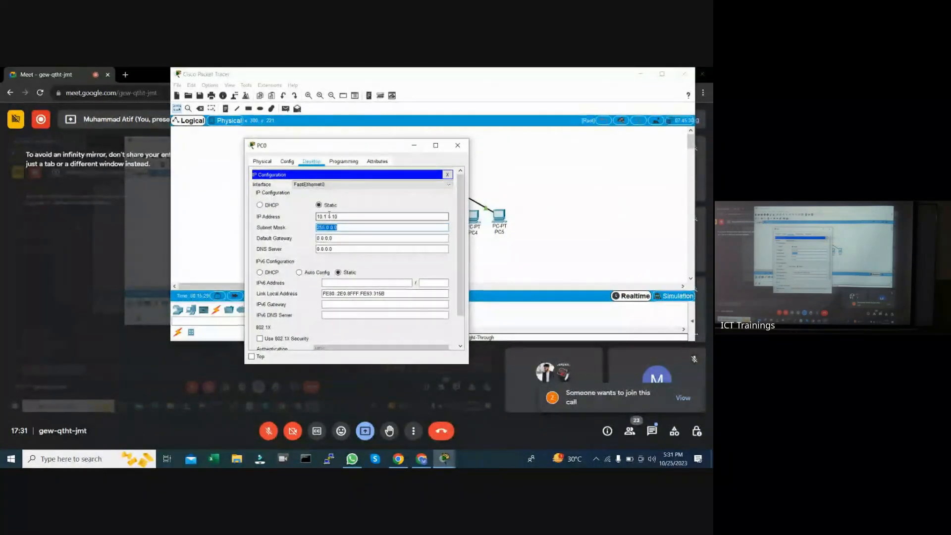
click(447, 175)
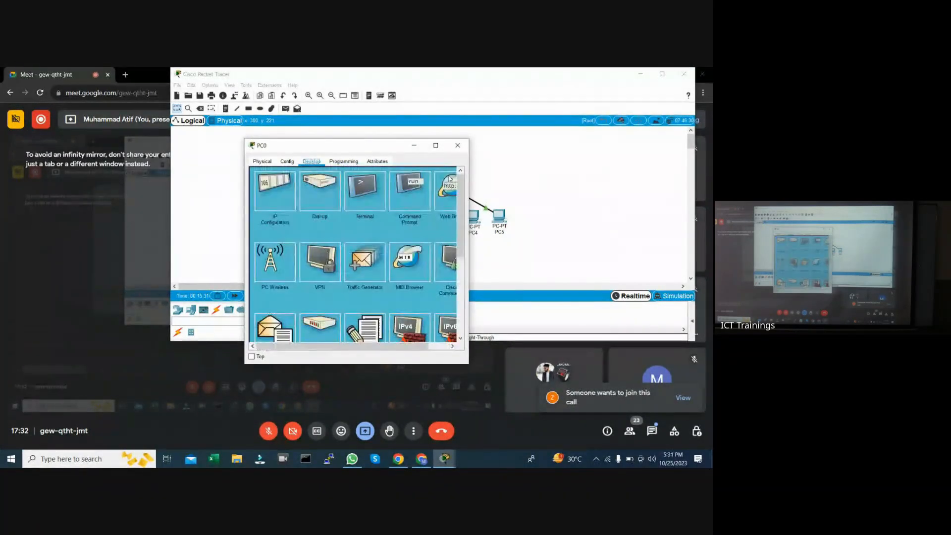
click(391, 265)
- Give PC1 the static IP address 10.1.1.11 with the default subnet mask 255.0.0.0 and return to the topology
click(313, 216)
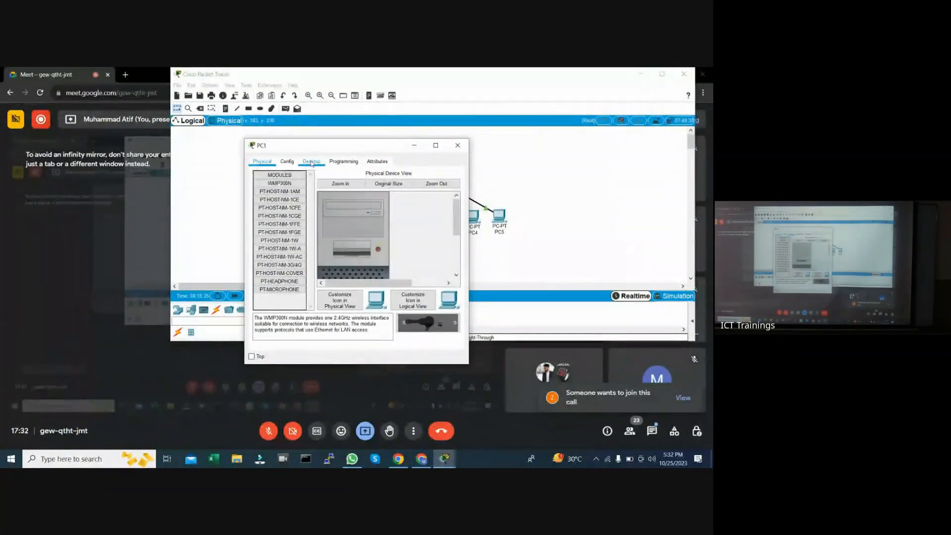
click(312, 161)
click(276, 200)
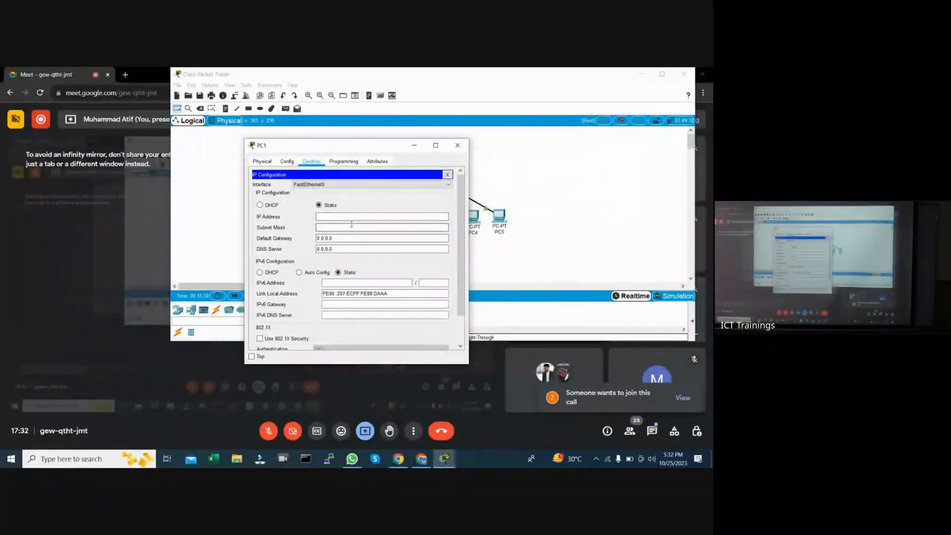
click(330, 218)
text(101)
key(BackSpace)
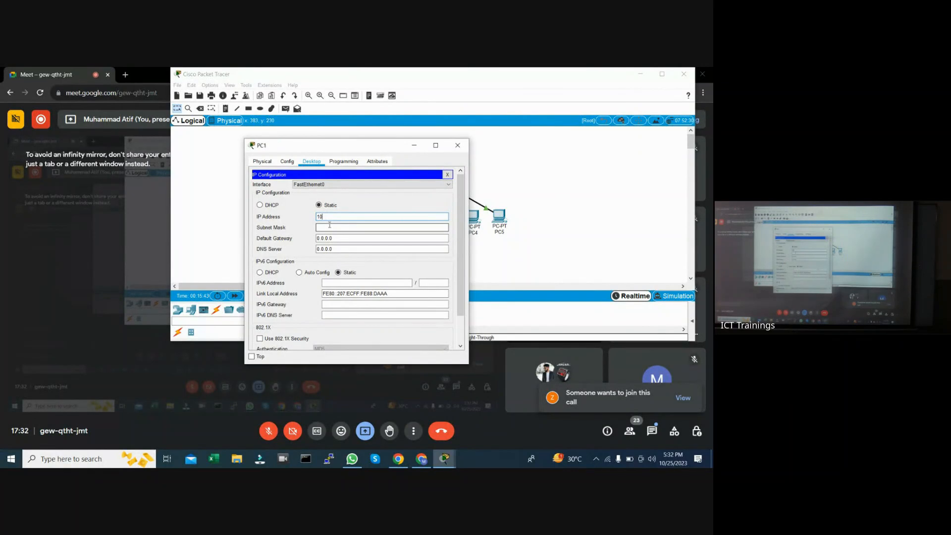
text(.1.1.11)
click(329, 226)
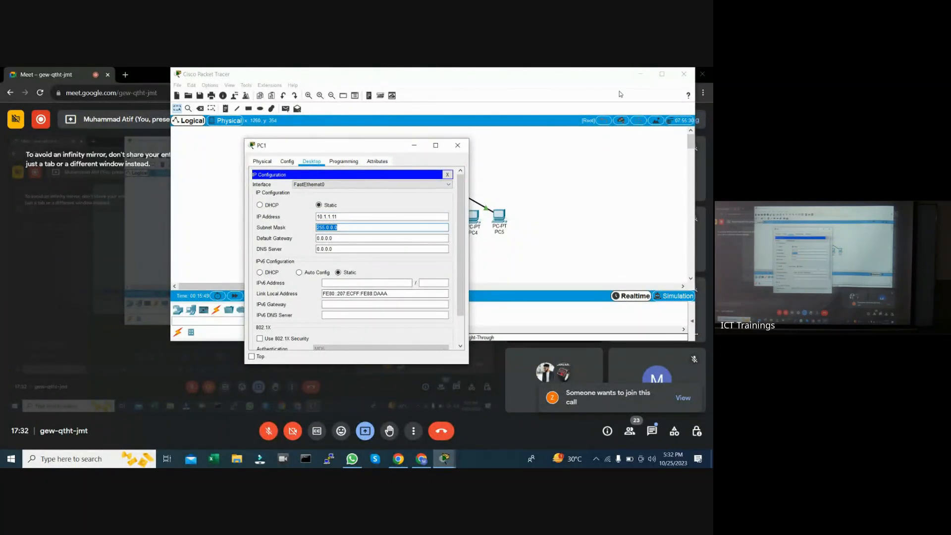
click(447, 174)
click(473, 136)
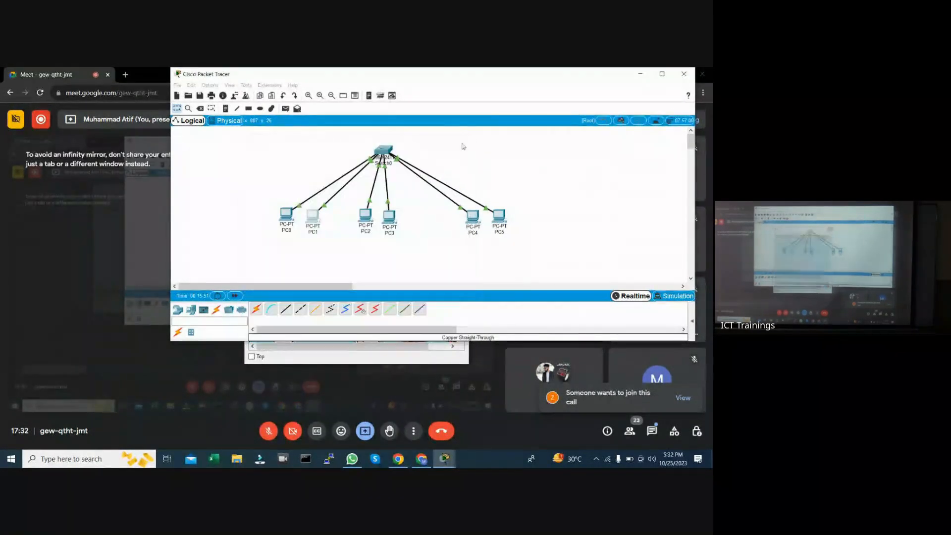
- Give PC2 the static IP address 10.1.1.20 with the default subnet mask 255.0.0.0 and close its window
click(366, 217)
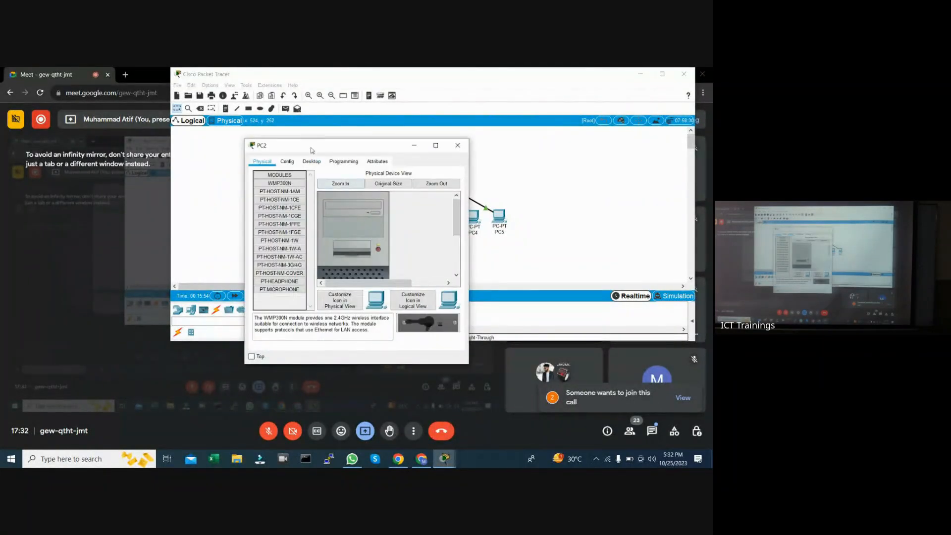
click(312, 162)
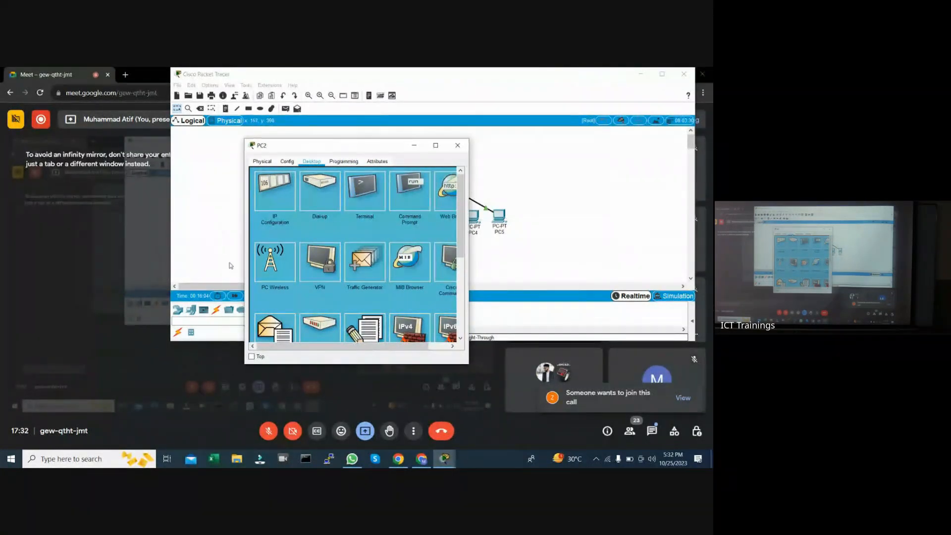
click(275, 191)
click(329, 217)
text(10)
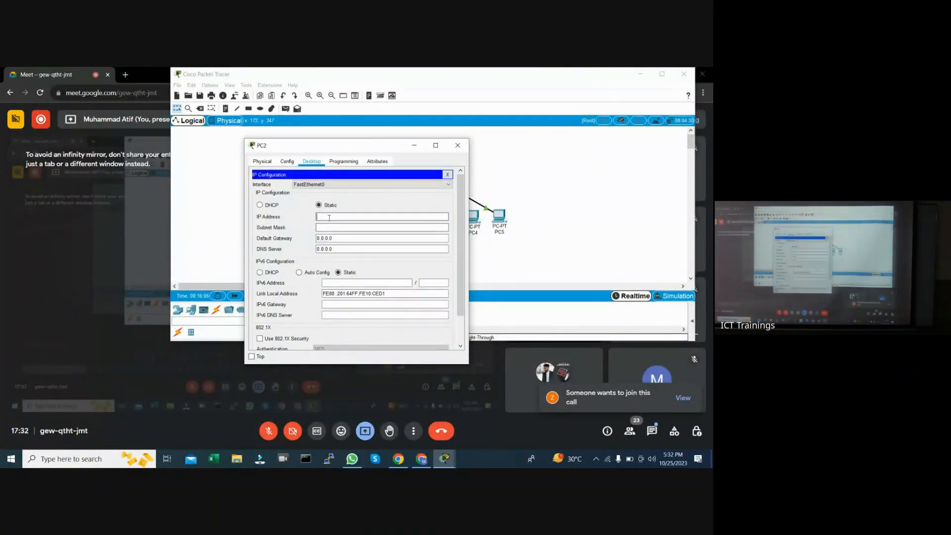
text(.1.1.20)
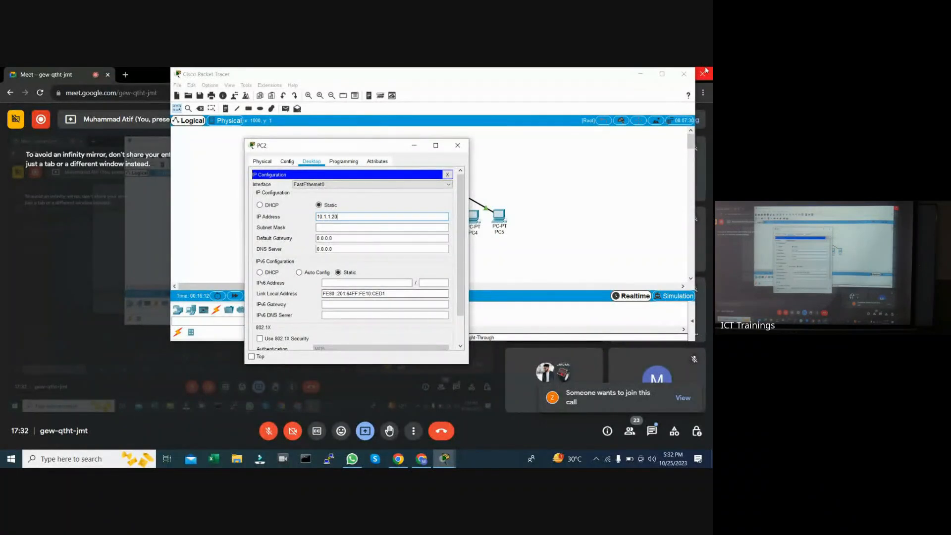
key(Tab)
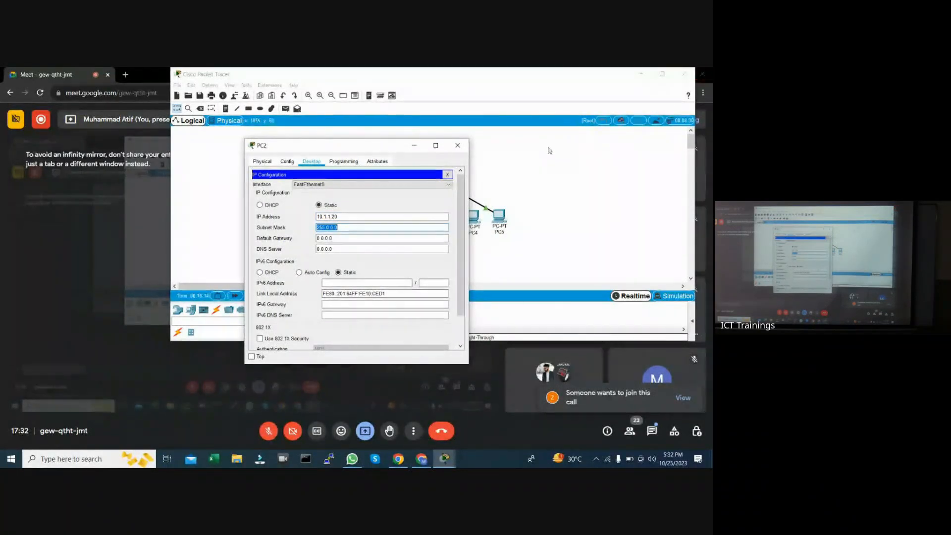
click(448, 174)
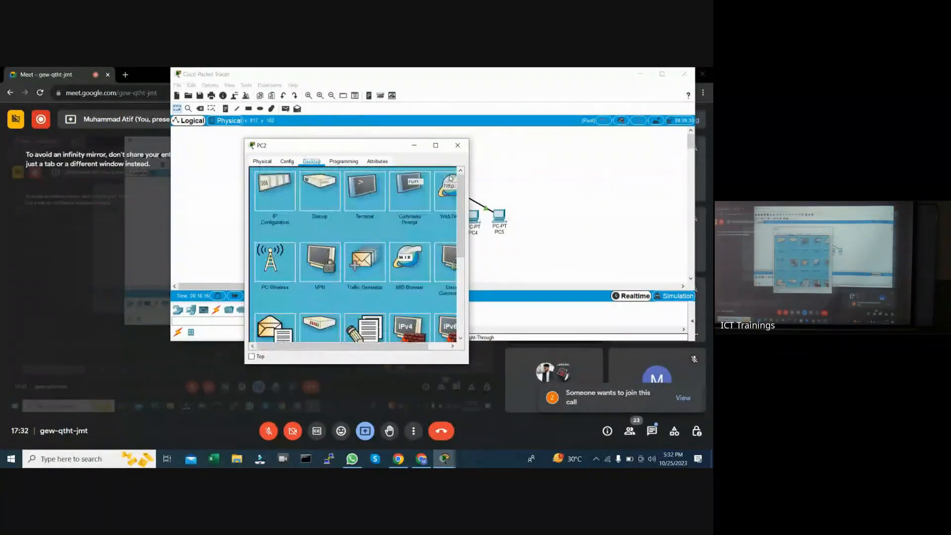
click(458, 145)
- Give PC3 the static IP address 10.1.1.21 with the default subnet mask 255.0.0.0 and close its window
double_click(389, 217)
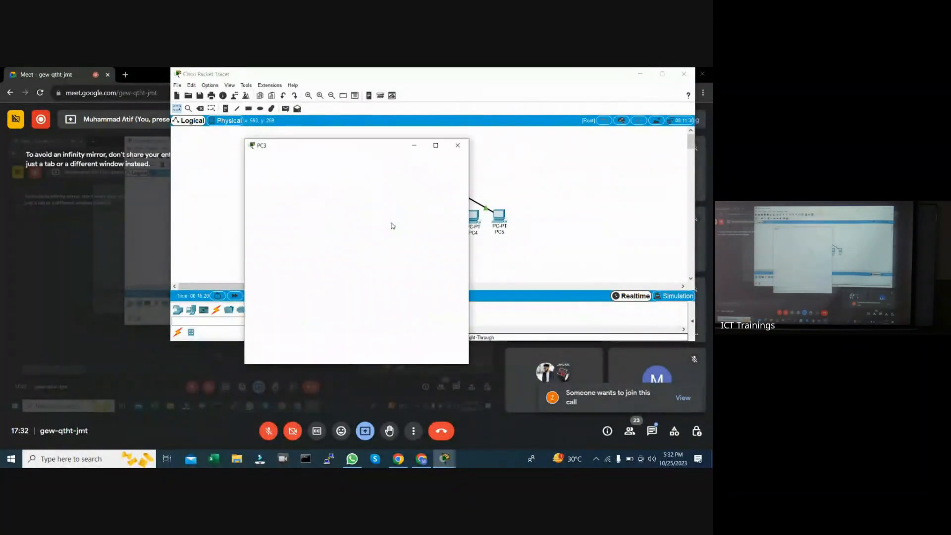
click(311, 163)
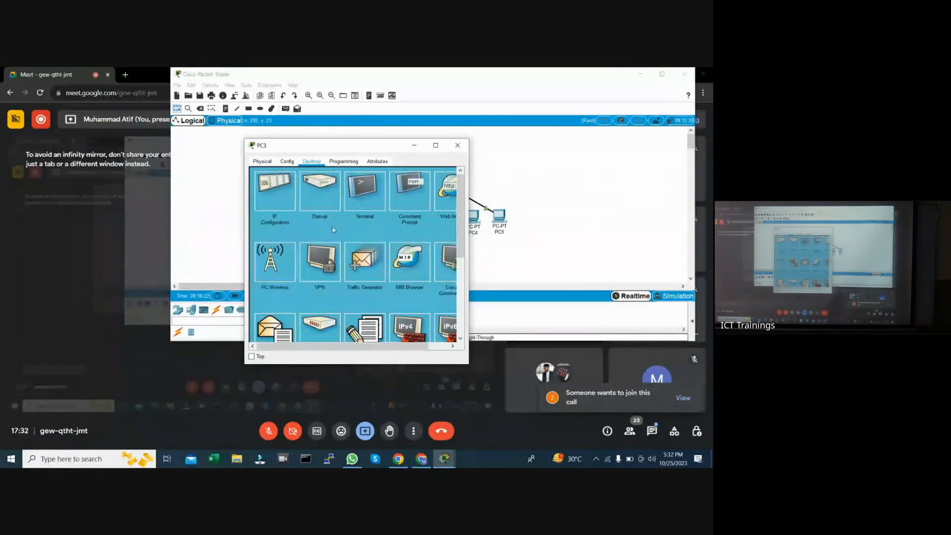
click(283, 201)
click(326, 215)
text(10)
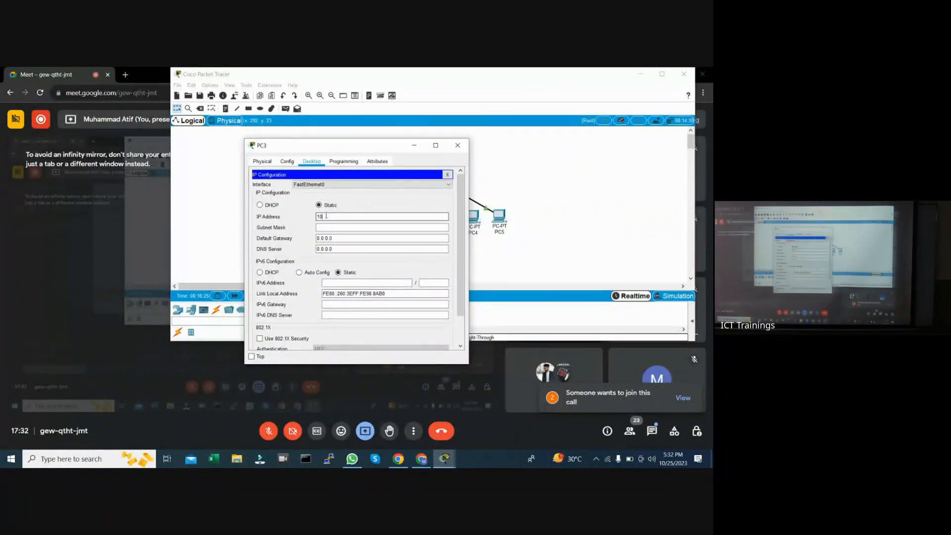
text(.1.1.21)
key(Tab)
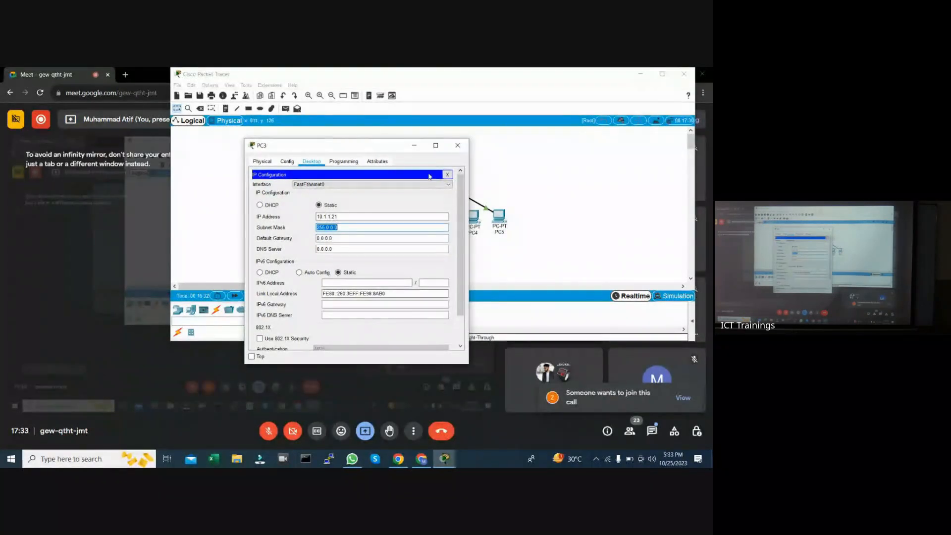
click(448, 174)
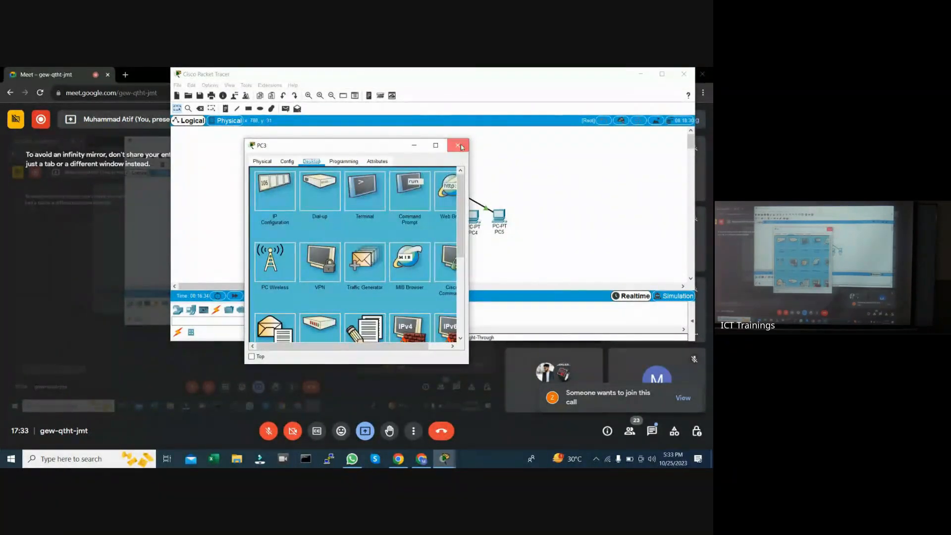
click(458, 146)
- Open PC4's IP configuration and try to assign it the static address 10.1.1.20
click(474, 217)
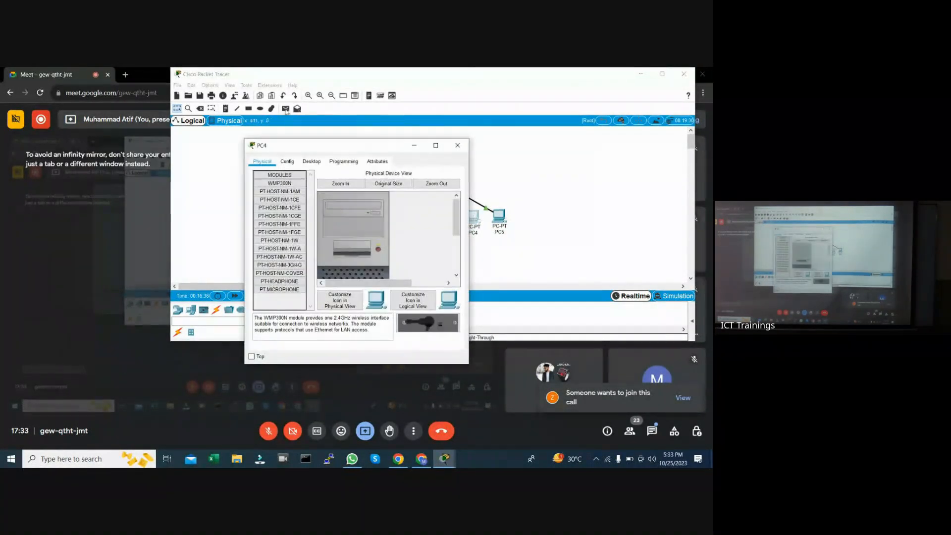
click(317, 163)
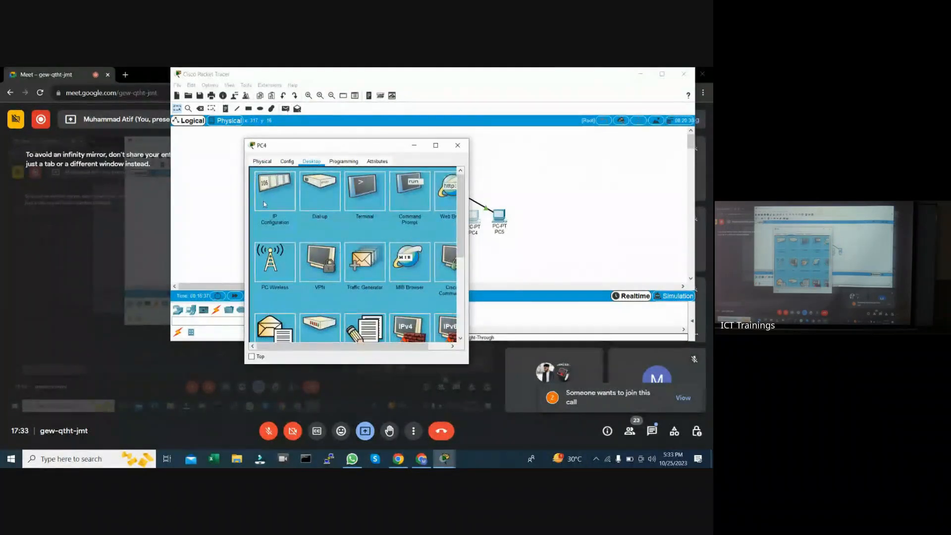
click(268, 201)
click(332, 214)
text(10.1)
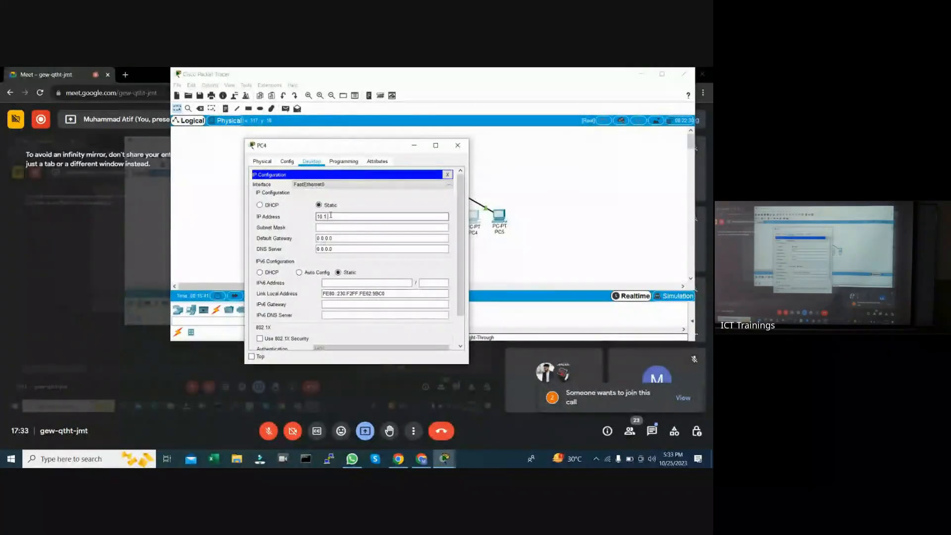
text(.1.20)
key(Tab)
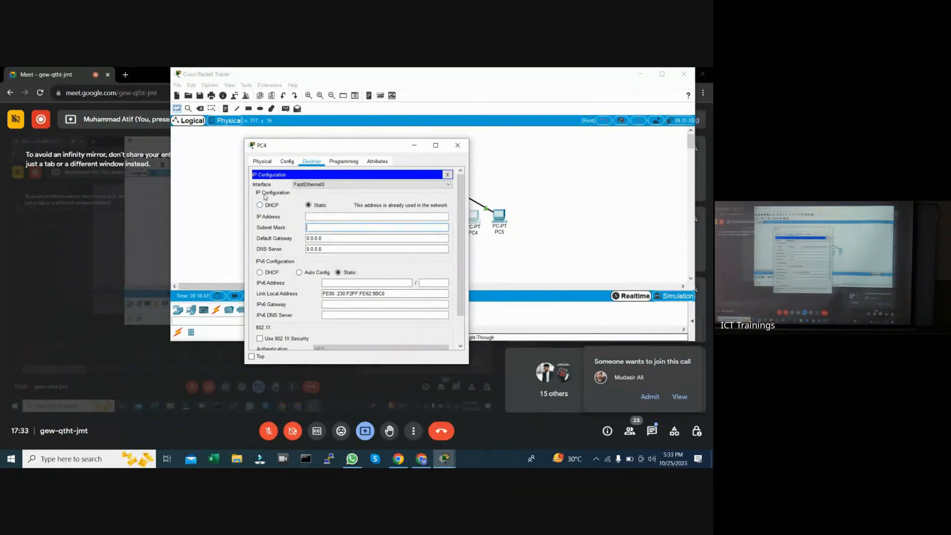
- Set PC4's static IP address to 10.1.1.30 with the default subnet mask 255.0.0.0 and close its IP configuration
click(315, 216)
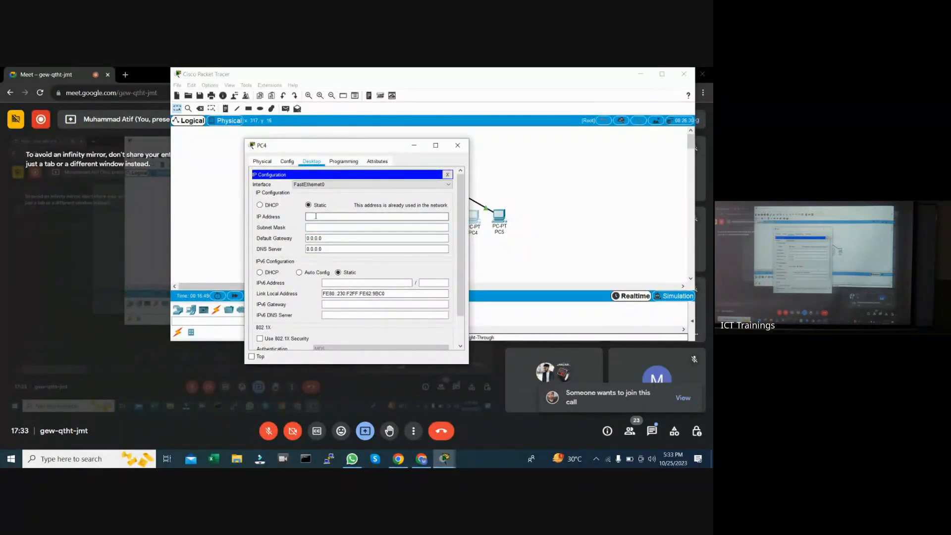
text(10.1.1.30)
key(Tab)
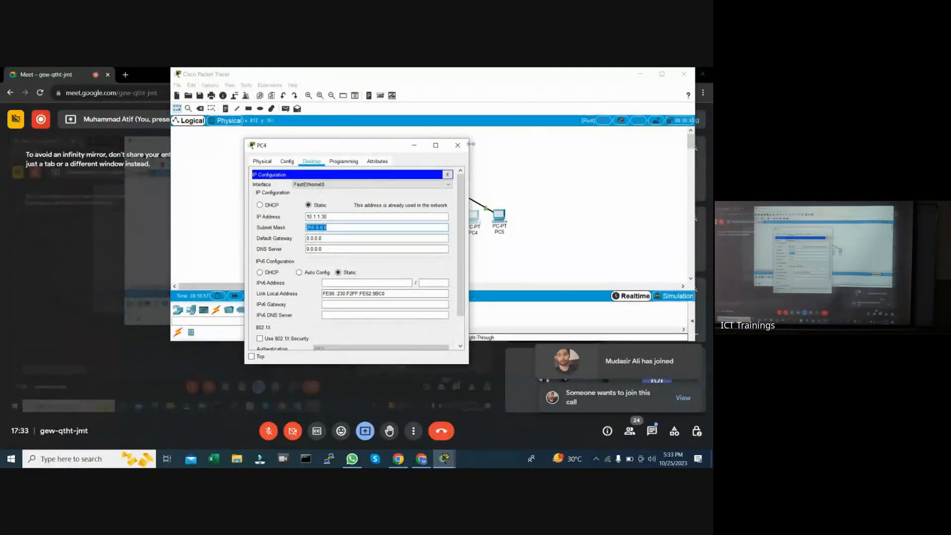
click(448, 175)
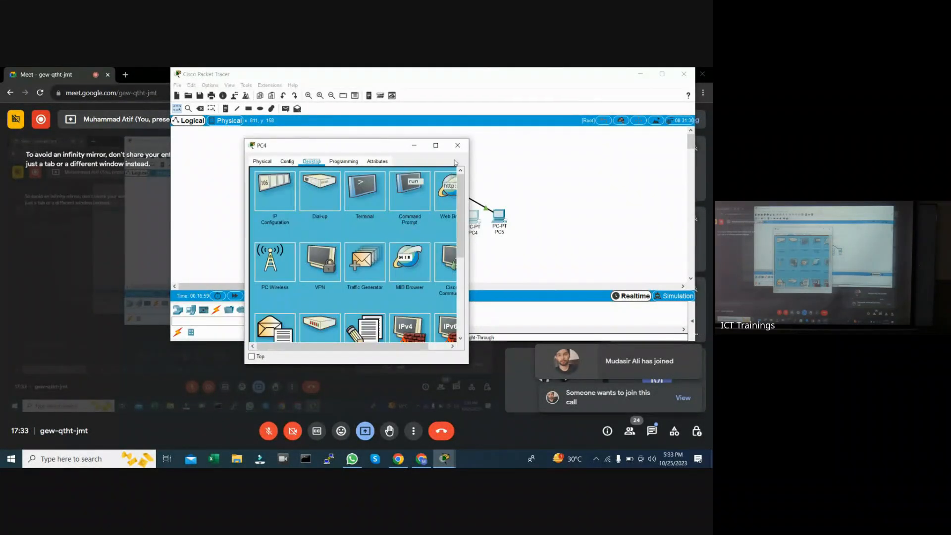
- Give PC5 the static IP address 10.1.1.31 with the default subnet mask 255.0.0.0 and close its IP configuration
click(466, 145)
click(500, 216)
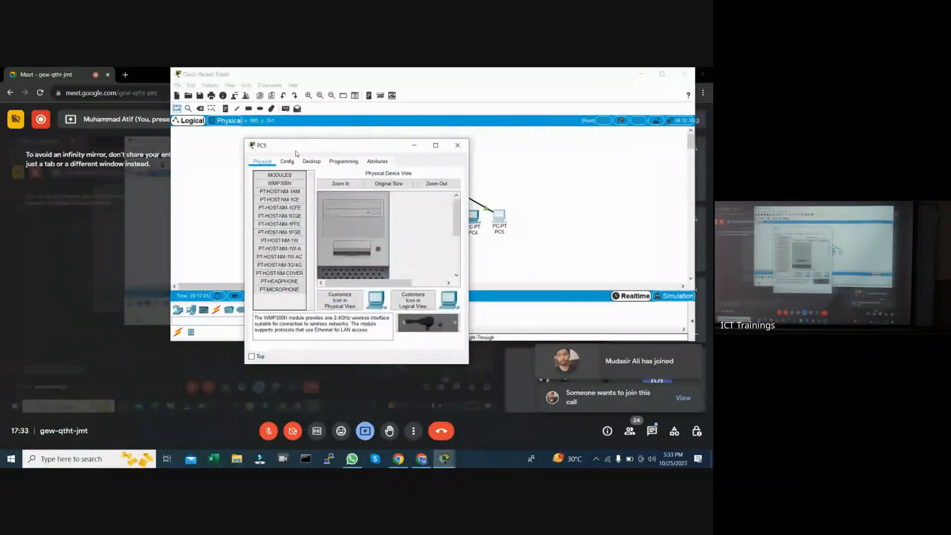
click(312, 162)
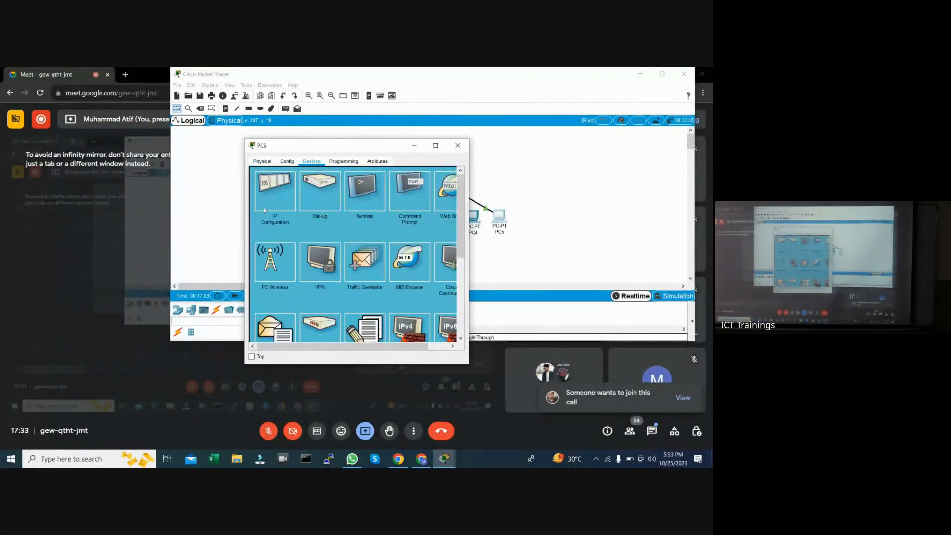
click(274, 195)
click(336, 217)
text(10)
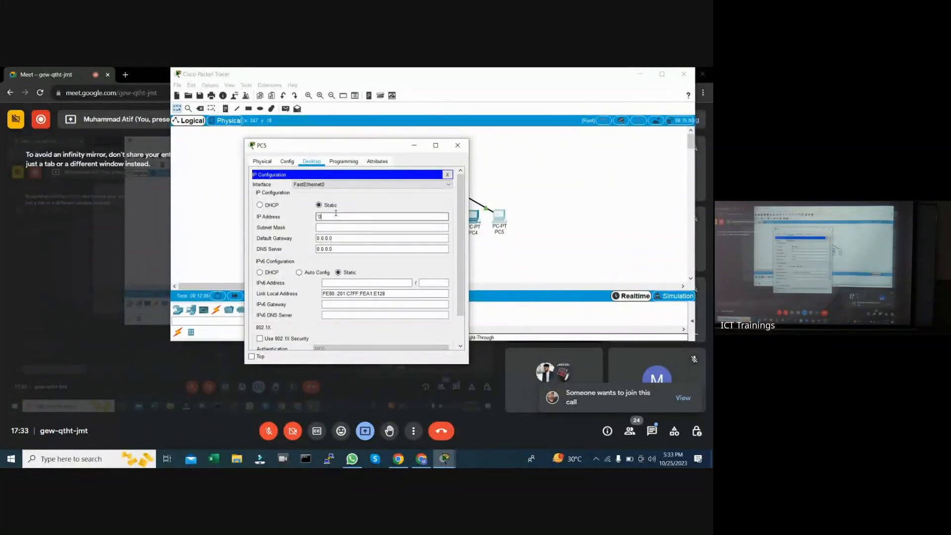
key(BackSpace)
text(10.1.1.31)
key(Tab)
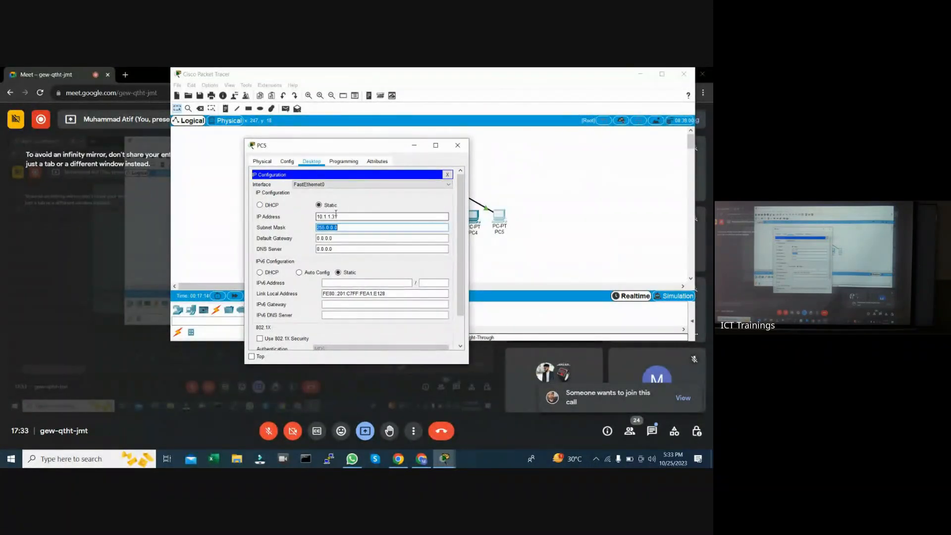
click(447, 175)
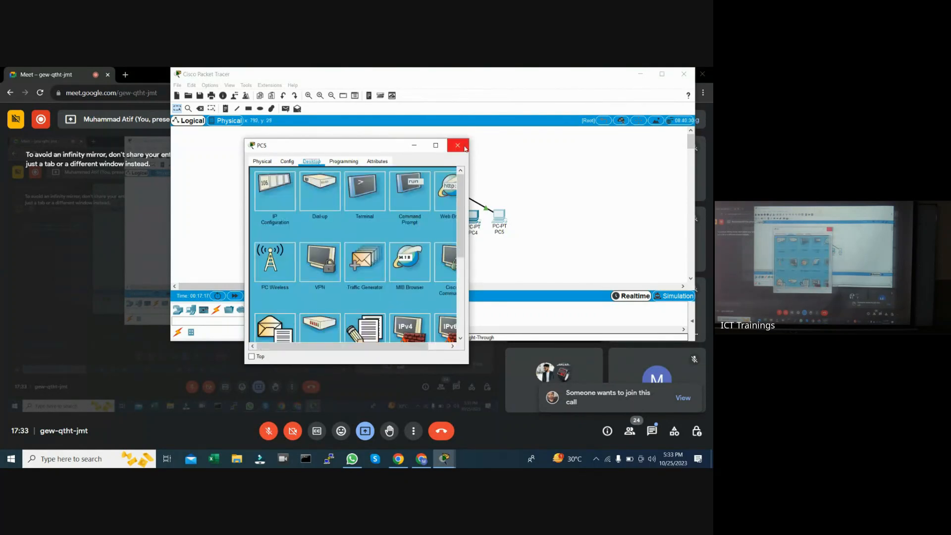
- Open PC5's command prompt, widen its window and ping PC4 at 10.1.1.30
click(415, 213)
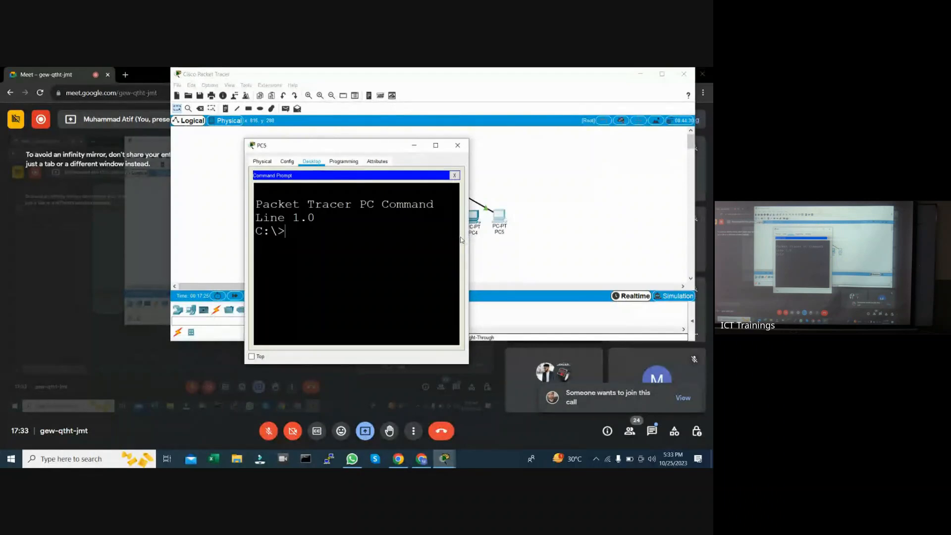
drag(469, 240, 710, 252)
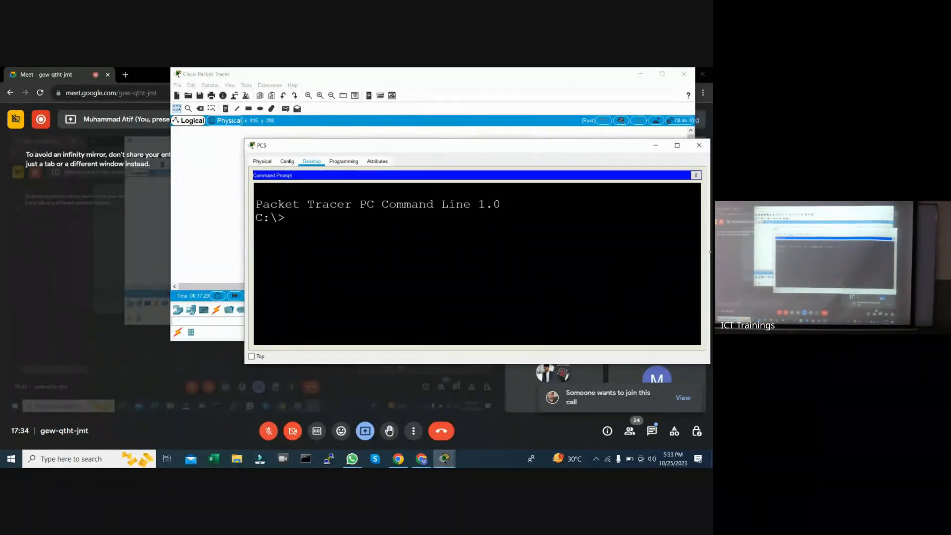
text(ping 10.1.1.30)
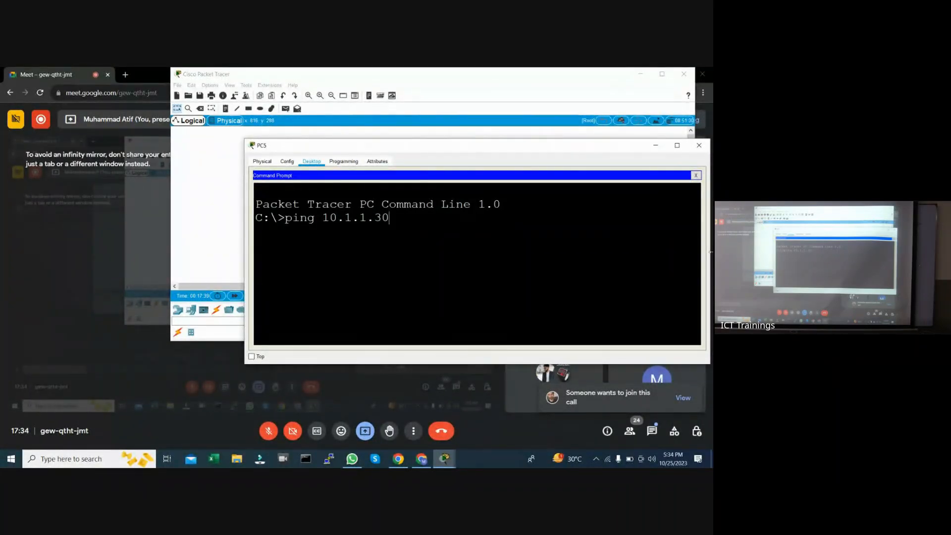
key(Return)
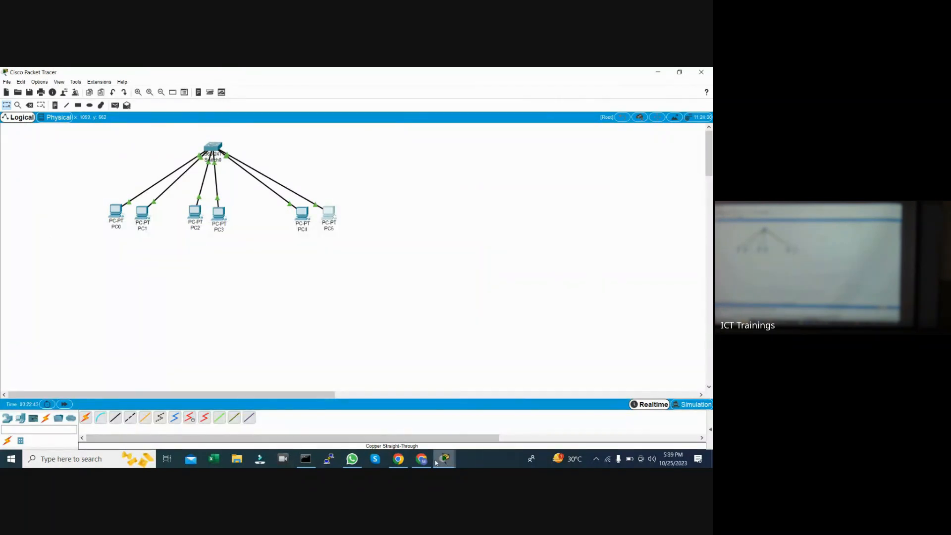
- Bring PC5's command prompt back, maximize its window and ping PC2 at 10.1.1.20
mouse_move(445, 459)
click(570, 408)
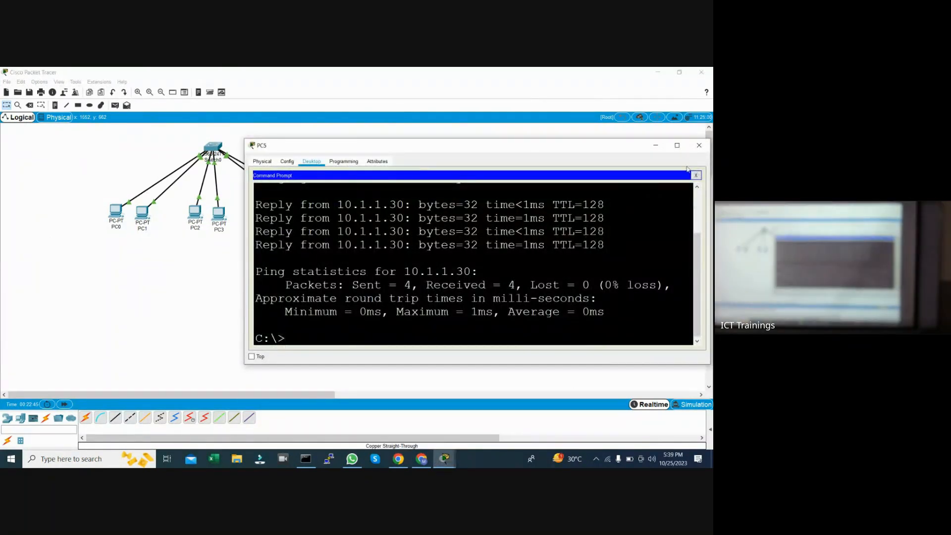
click(678, 145)
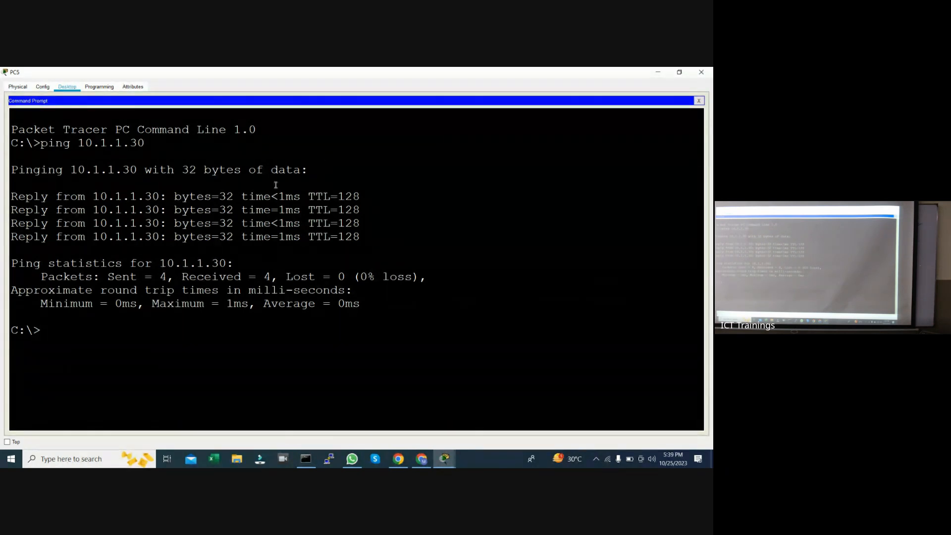
drag(145, 143, 84, 148)
key(Up)
key(BackSpace)
text(20)
key(Return)
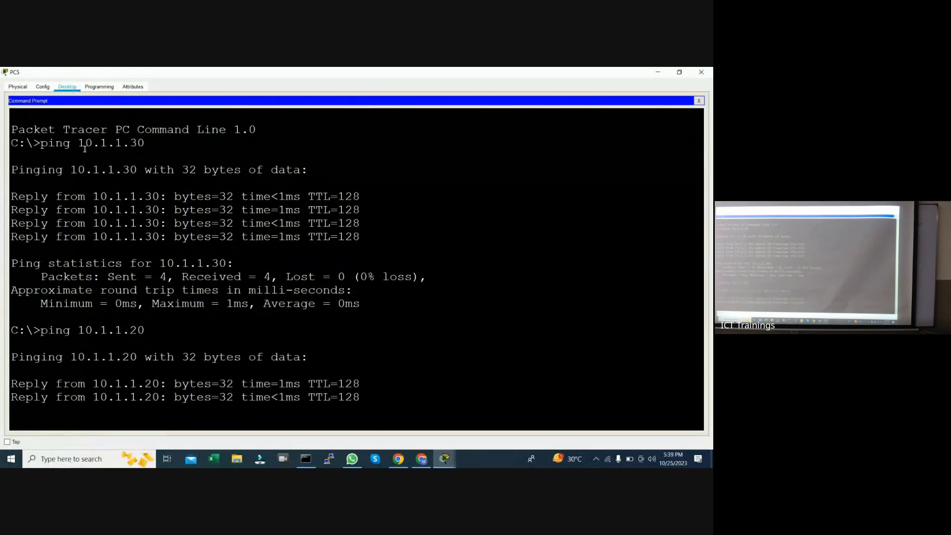
- Test connectivity from PC5 to PC3 by pinging 10.1.1.21
key(Up)
key(BackSpace)
text(10.1.1.21)
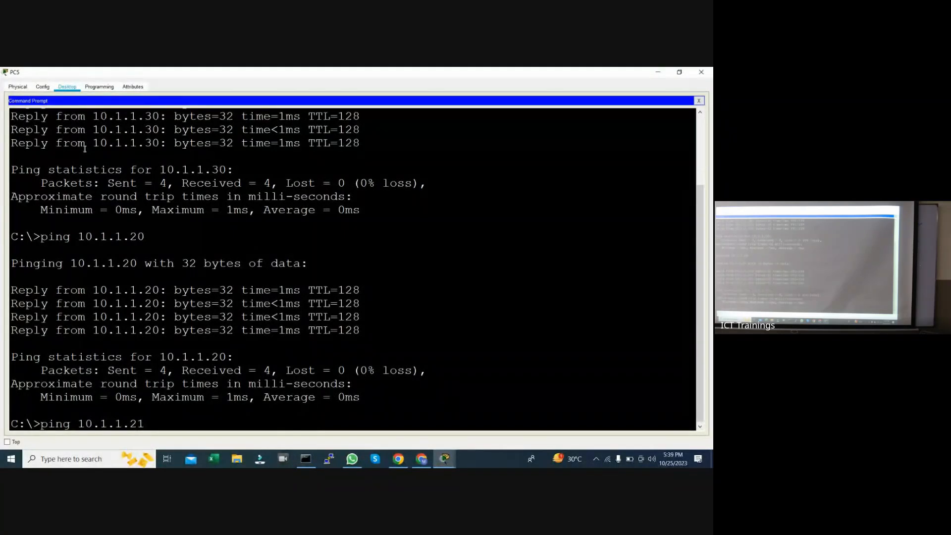
key(Return)
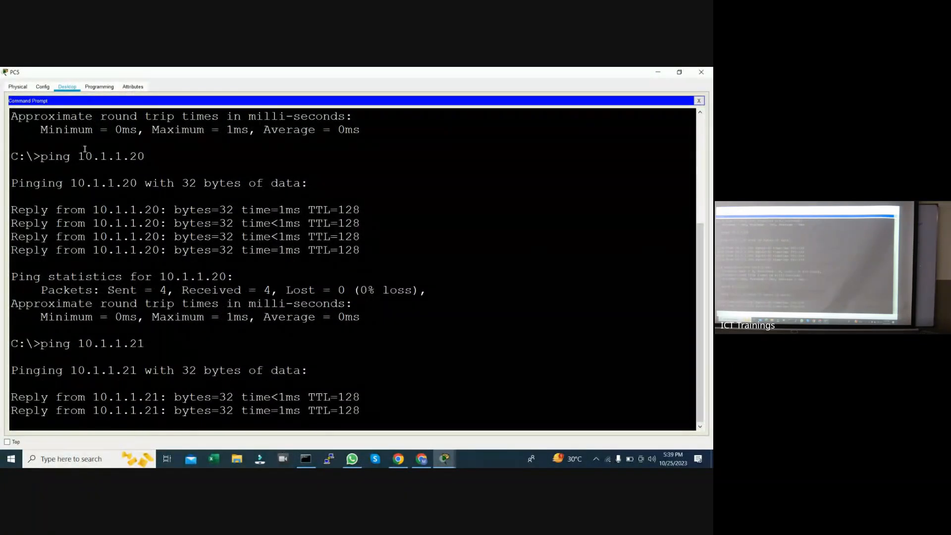
- Reuse the previous ping command on PC5 with the destination address 10.1.1.11
key(Up)
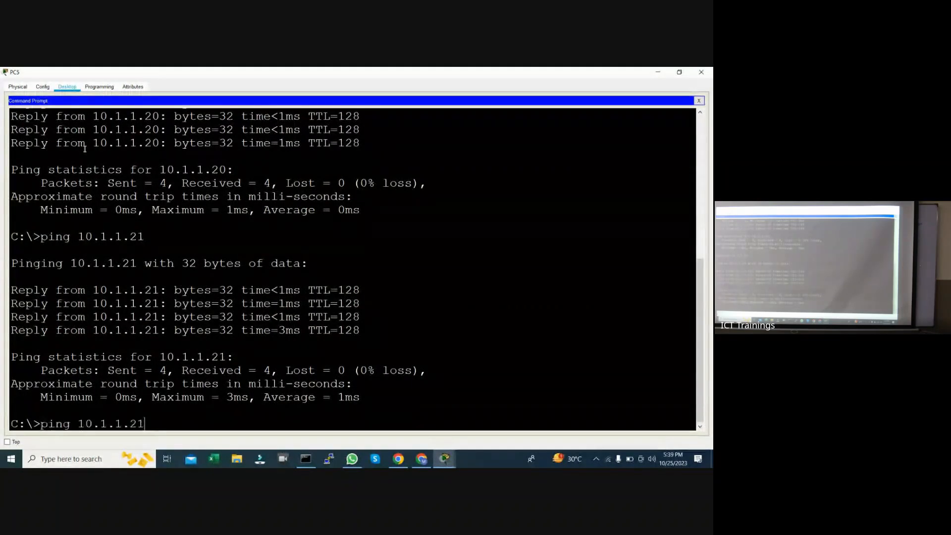
key(BackSpace)
key(BackSpace)
text(11)
key(Return)
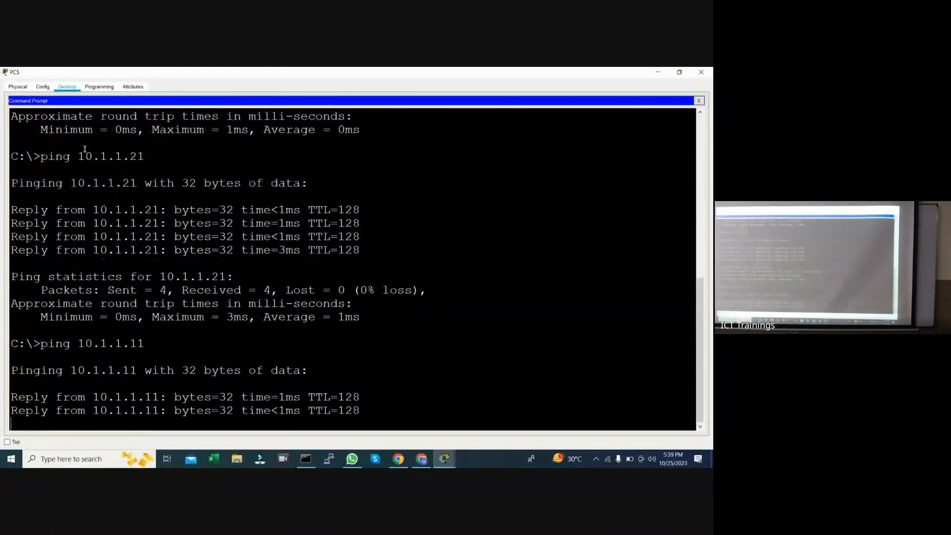
- Ping 10.1.1.10 from PC5's command prompt
key(Up)
key(BackSpace)
text(0\)
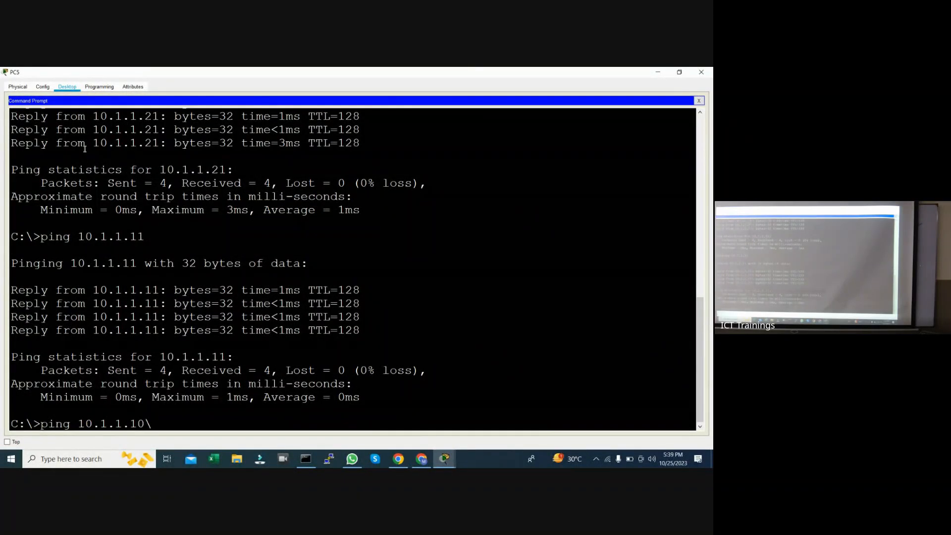
key(BackSpace)
key(Return)
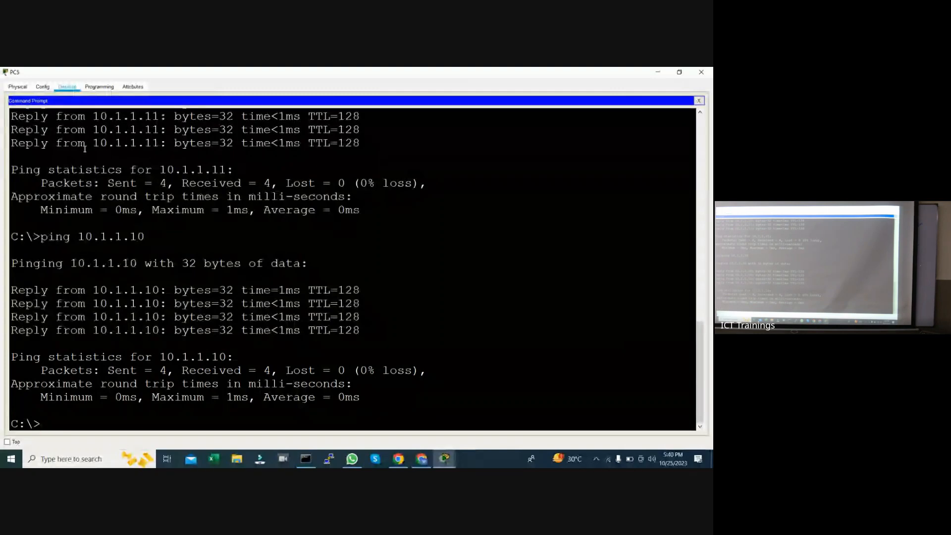
- Switch to Switch0's command-line window, start the console session and enter privileged mode with en
click(447, 464)
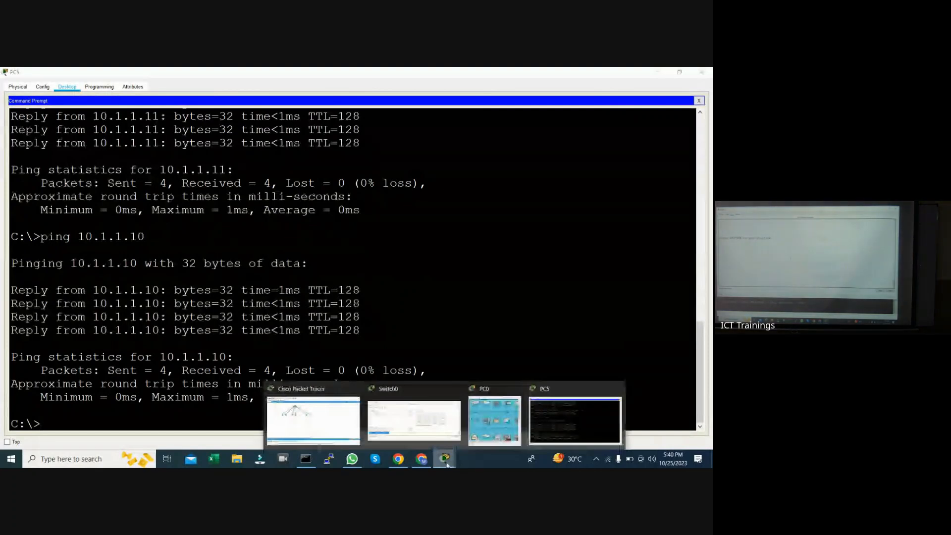
click(414, 420)
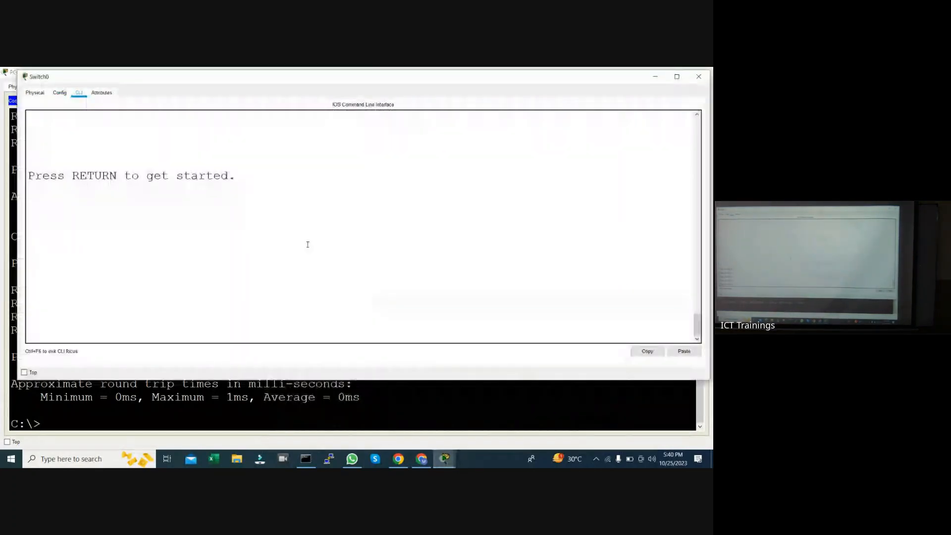
key(Return)
key(Return)
key(Return)
key(Return)
key(Return)
key(Return)
key(Return)
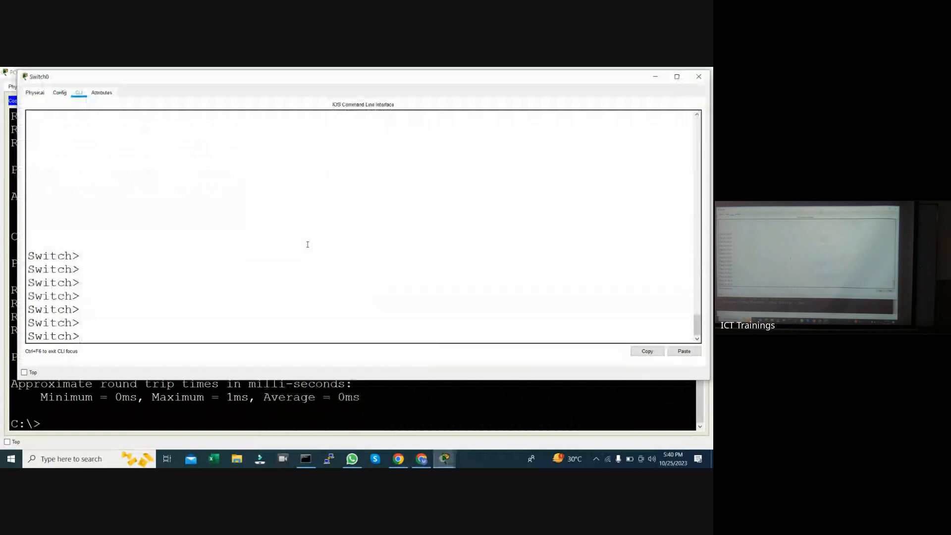
key(Return)
key(Return)
key(Return)
key(Return)
key(Return)
key(Return)
key(Return)
text(en)
key(Return)
- Display Switch0's VLAN summary with sh vlan brie
key(Return)
key(Return)
key(Return)
key(Return)
key(Return)
text(sh vlan brie)
key(Return)
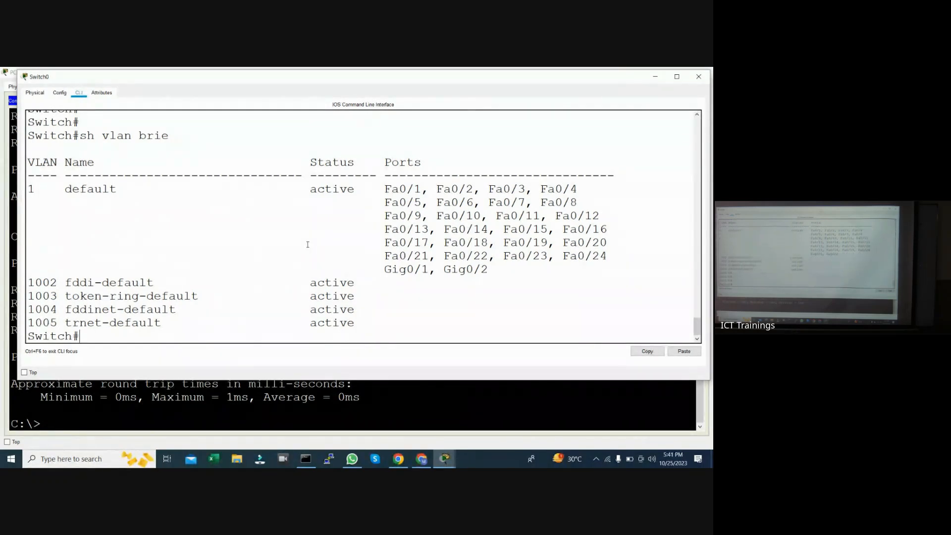
- Enter global configuration mode on Switch0 with conf t
key(Return)
key(Return)
key(Return)
key(Return)
text(conf t)
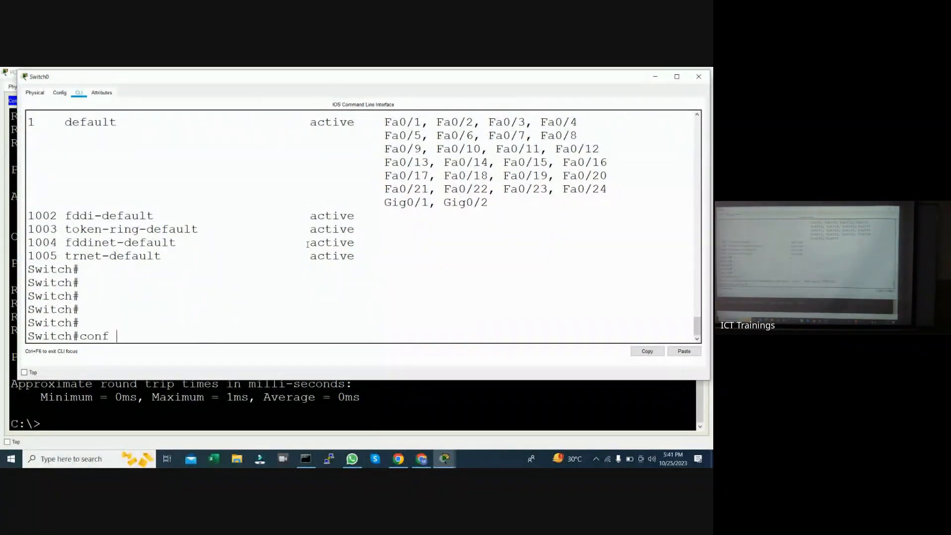
key(Return)
key(Return)
key(Return)
key(Return)
key(Return)
- Look up the allowed VLAN IDs with vlan ?, create VLAN 10 and return to privileged mode with end
text(v)
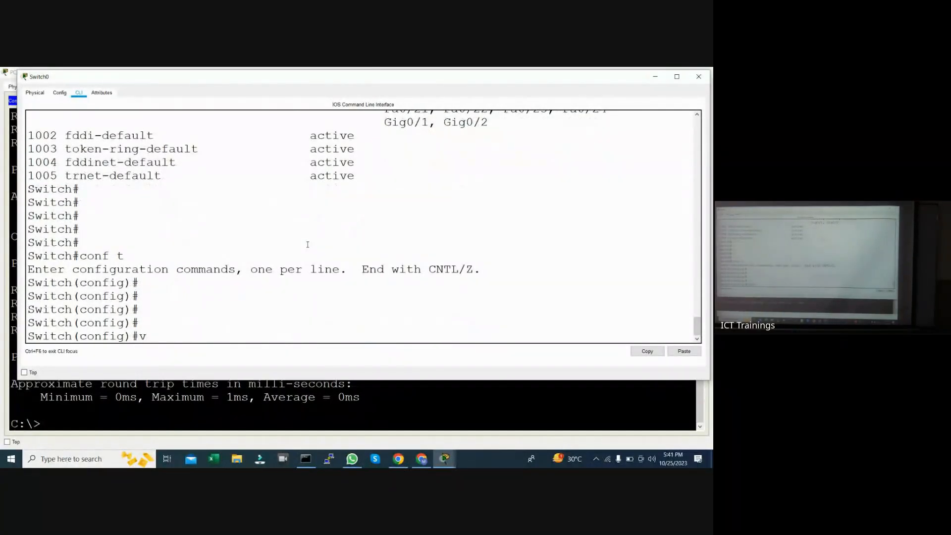
text(lan ?)
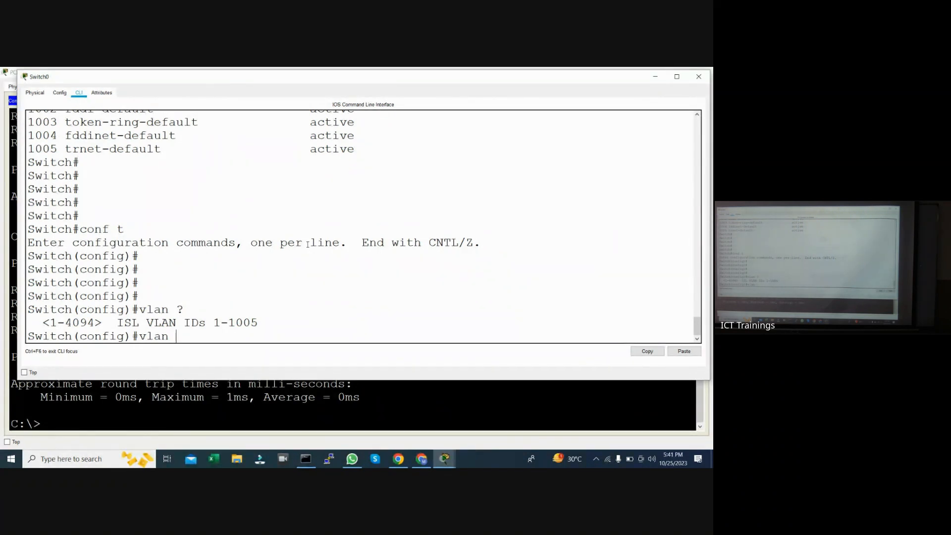
text(10)
key(Return)
key(Return)
key(Return)
key(Return)
key(Return)
key(Return)
key(Return)
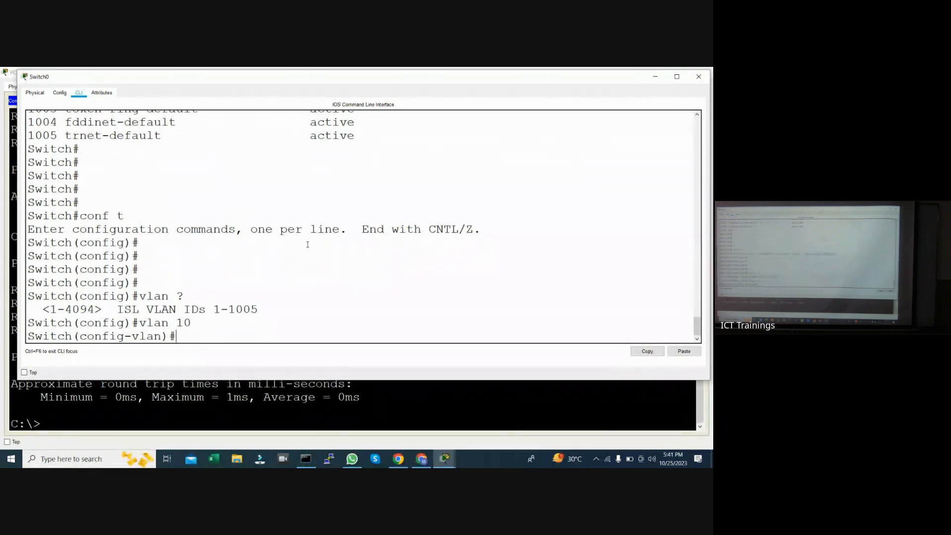
text(end)
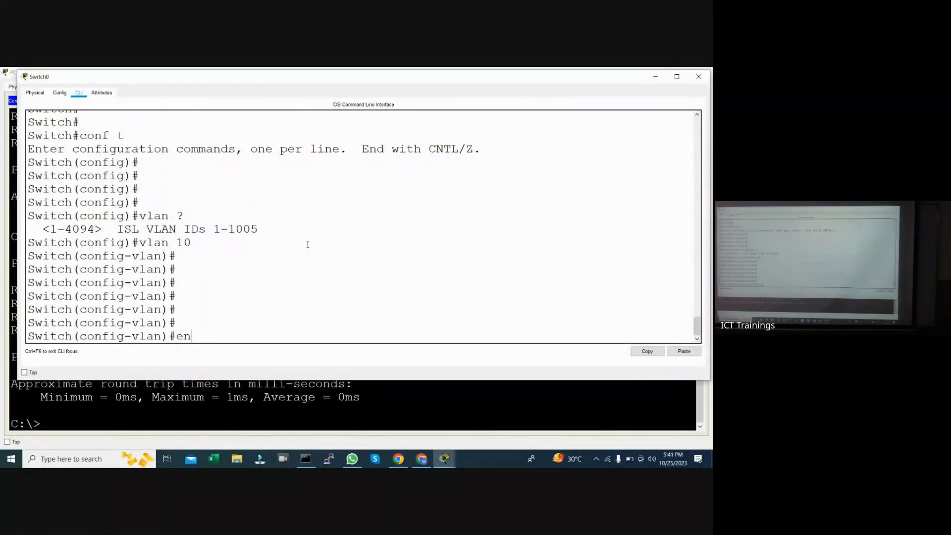
key(Return)
key(Return)
- Display the VLAN summary again with sh vlan brie and highlight the VLAN 10 entry
text(conf t)
key(BackSpace)
key(BackSpace)
key(BackSpace)
key(BackSpace)
key(BackSpace)
key(BackSpace)
text(sh vlan brie)
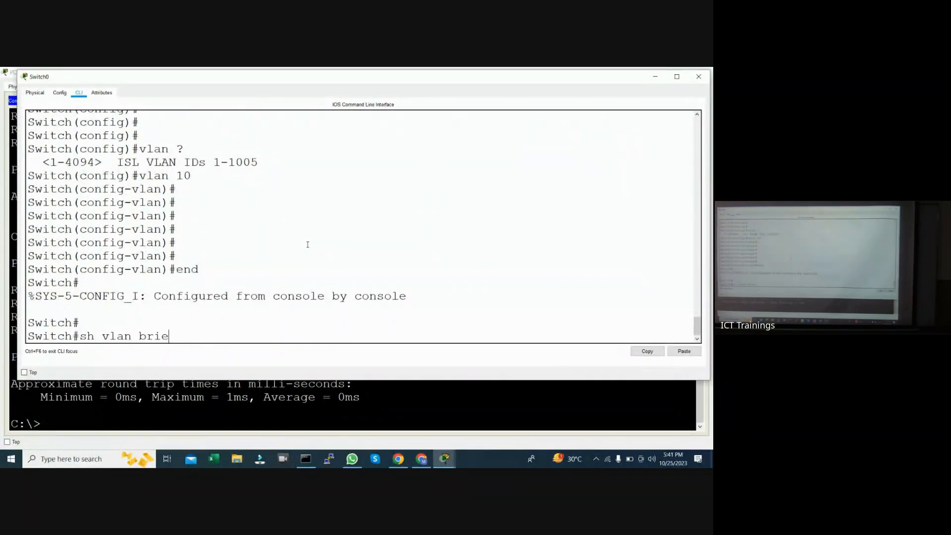
key(Return)
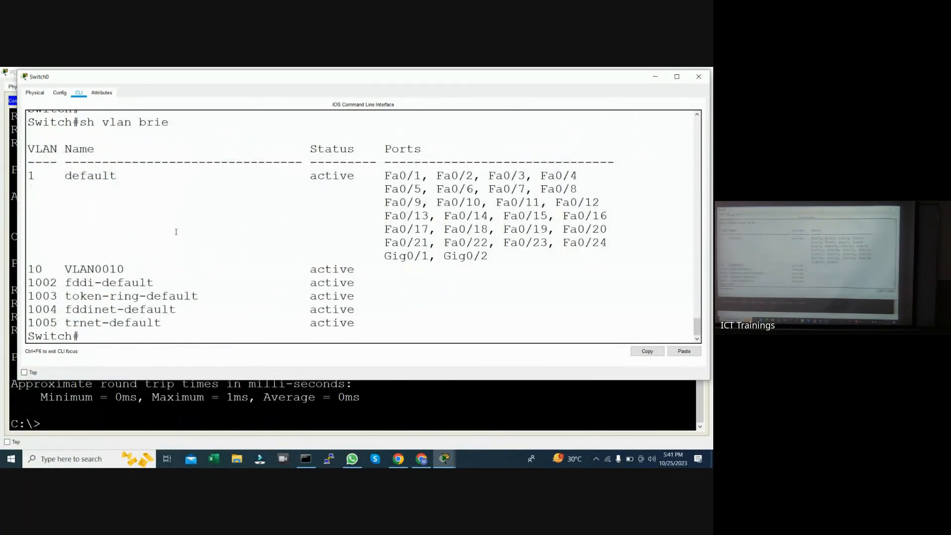
drag(145, 263, 19, 273)
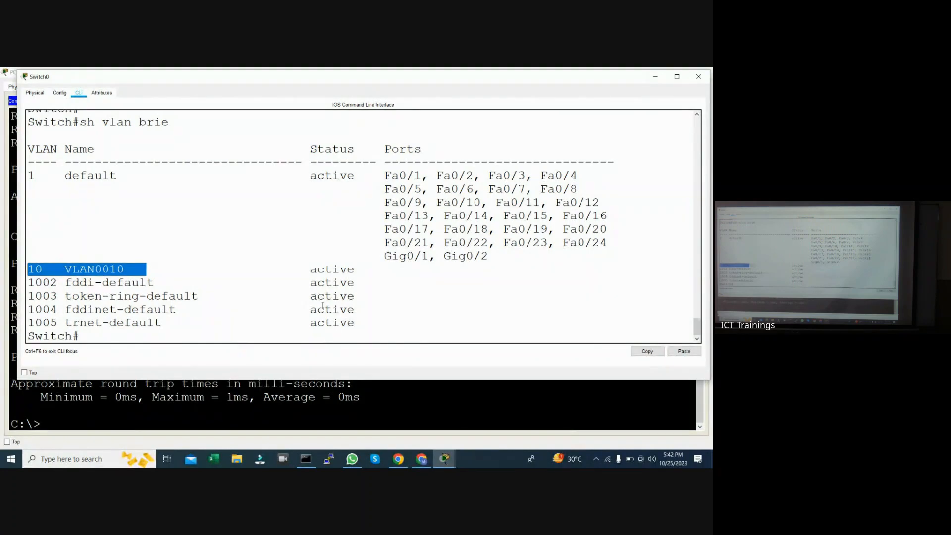
- Re-enter configuration mode for VLAN 10, name it Finance and return to privileged mode with end
key(Return)
key(Return)
key(Return)
text(conf t)
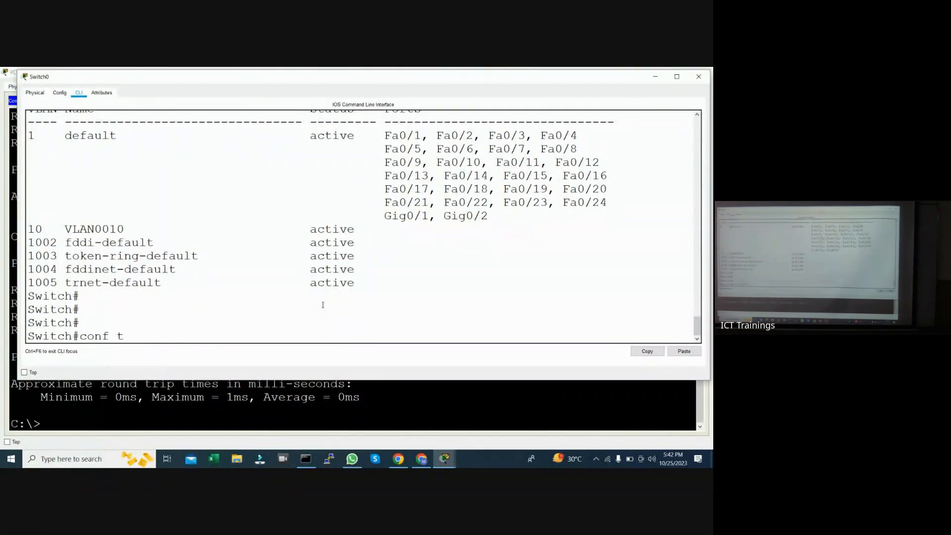
key(Return)
text(vlan 10)
key(Return)
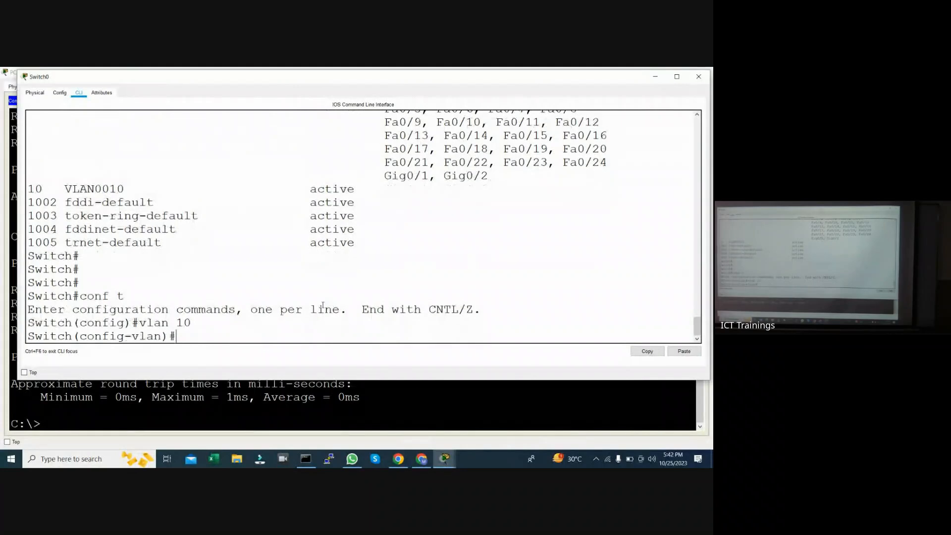
text(na)
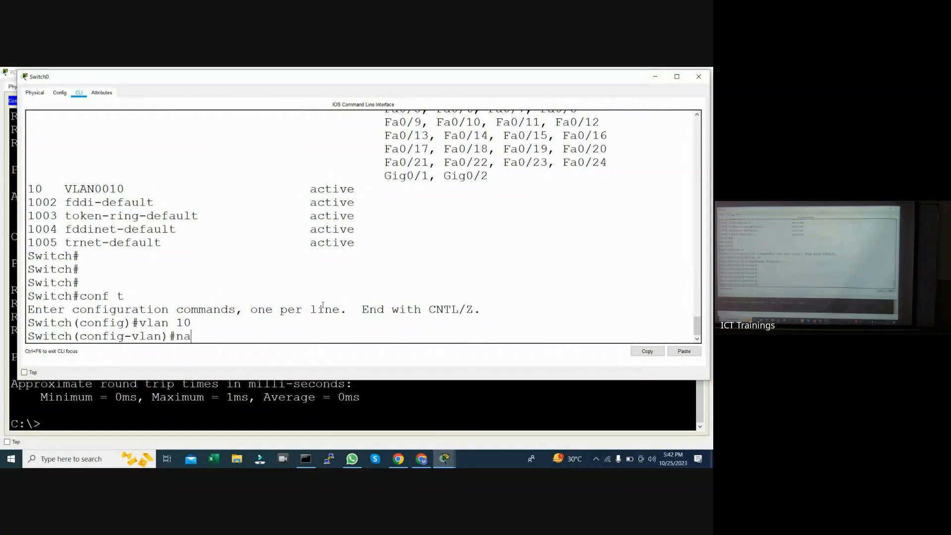
text(me Finance)
key(Return)
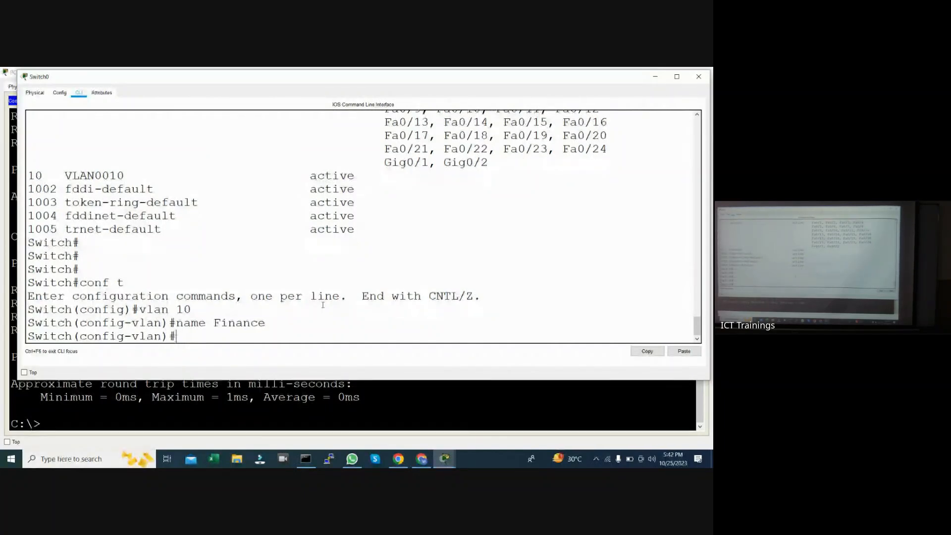
key(Return)
key(Return)
key(Return)
key(Return)
key(Return)
text(end)
key(Return)
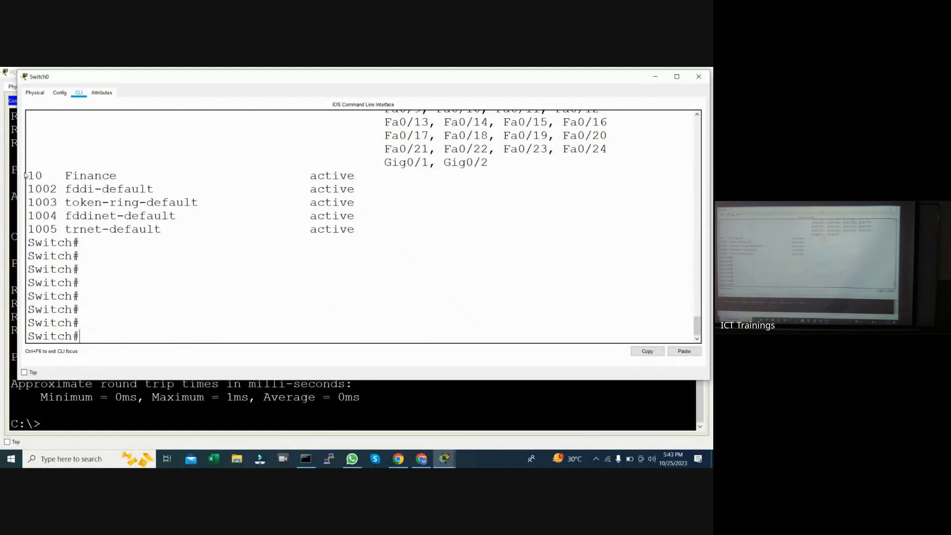
- Highlight the VLAN 10 Finance entry in the VLAN summary, and enter global configuration mode with conf t
drag(25, 175, 31, 189)
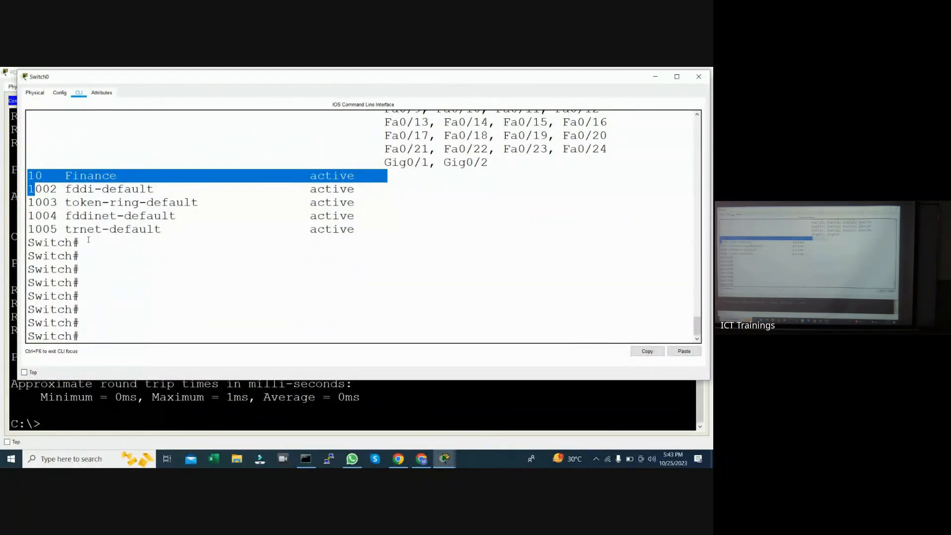
key(Return)
key(Return)
key(Return)
key(Return)
text(conf t)
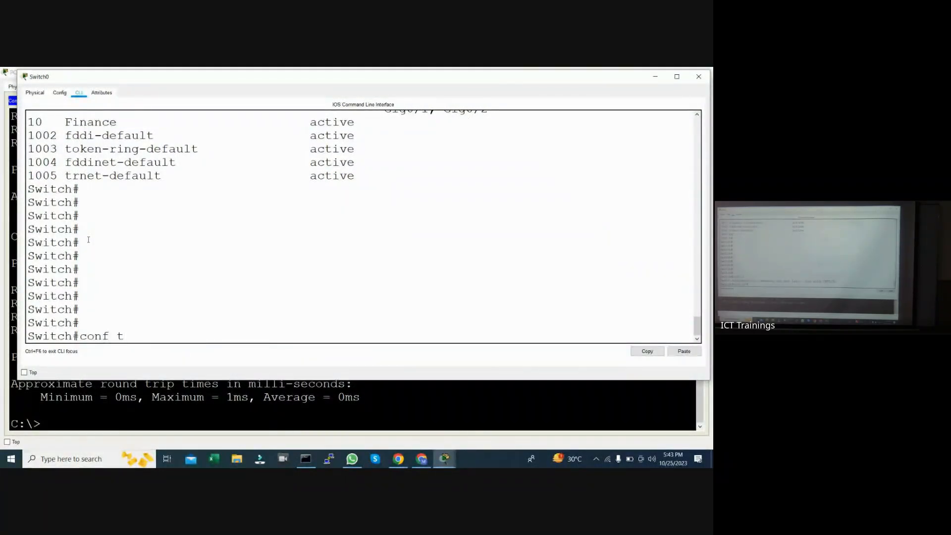
key(Return)
- Create VLAN 20 with vlan 20 and name it MKT
text(vlan 20)
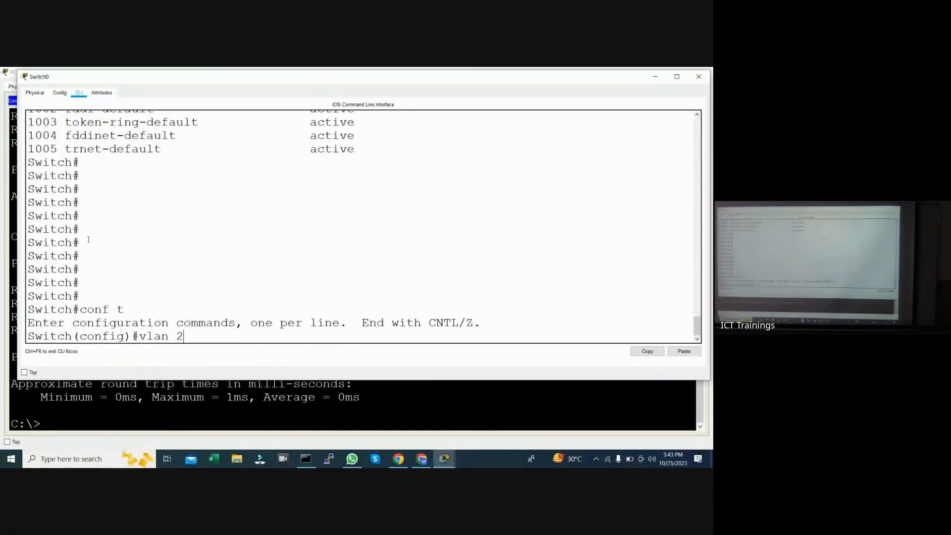
key(Return)
key(Return)
key(Return)
key(Return)
text(na)
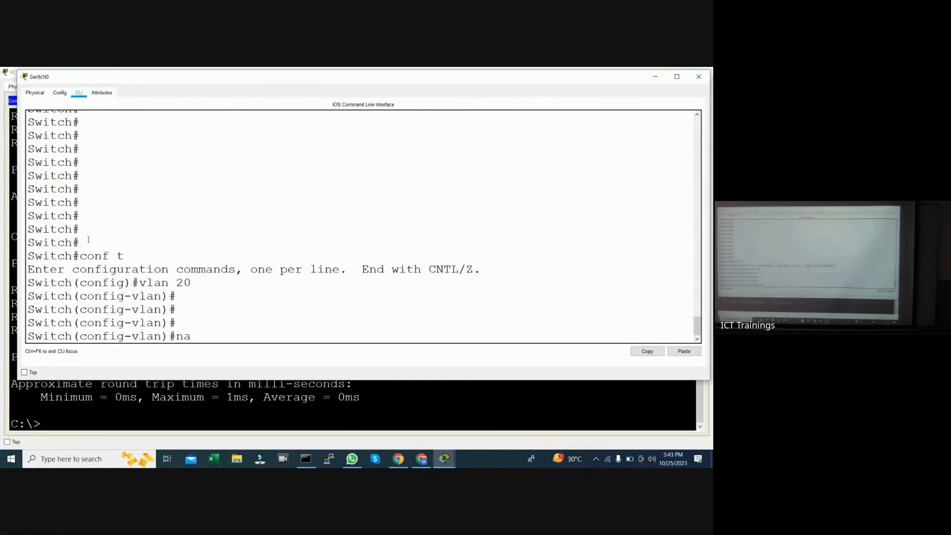
text(me MKT)
key(Return)
key(Return)
key(Return)
key(Return)
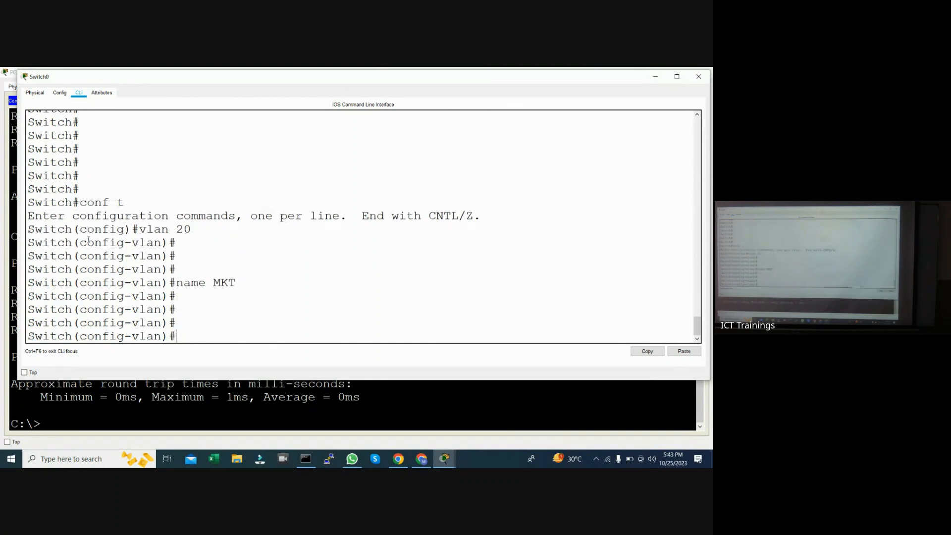
- Create VLAN 30, name it Audit and return to privileged mode with end
text(vlan 30)
key(Return)
key(Return)
key(Return)
key(Return)
text(name )
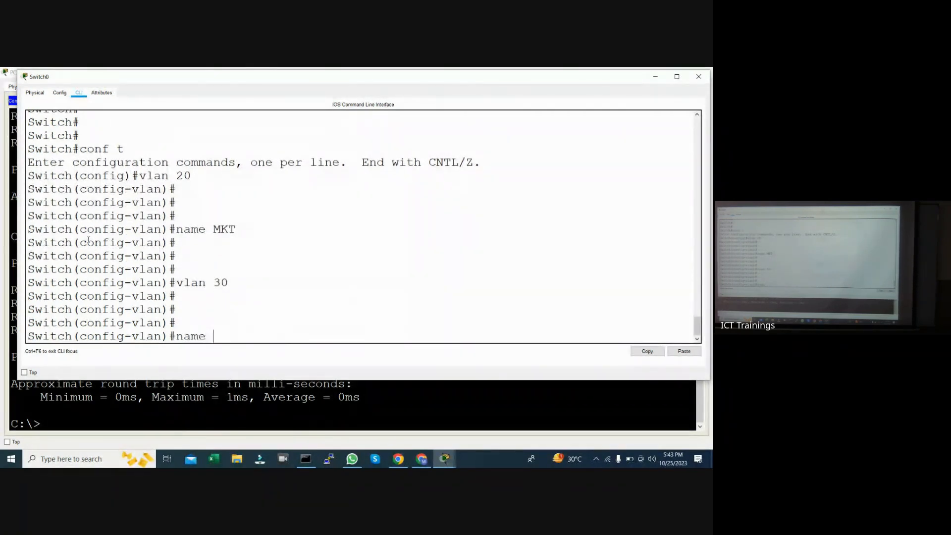
text(Audit)
key(Return)
key(Return)
key(Return)
text(end)
key(Return)
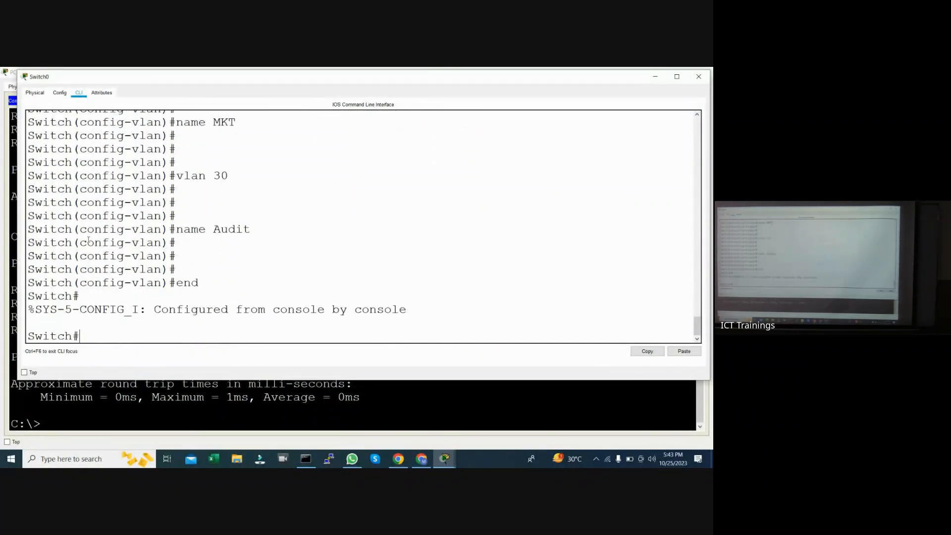
- Display the VLAN summary with sh vlan brie and highlight the entries for VLANs 10, 20 and 30
key(Return)
key(Return)
key(Return)
key(Return)
key(Return)
key(Return)
key(Return)
text(sh vlan brie)
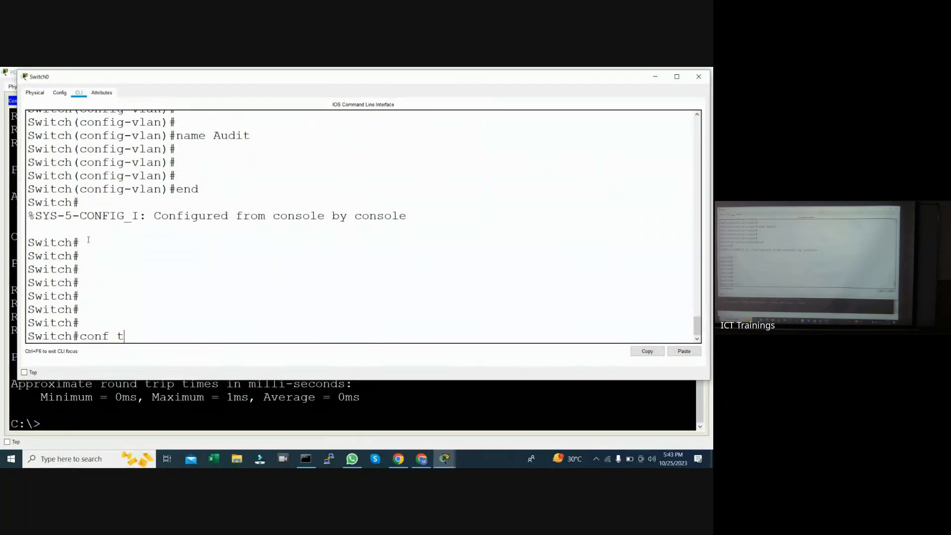
key(Return)
key(Return)
key(Return)
key(Return)
key(Return)
key(Return)
key(Return)
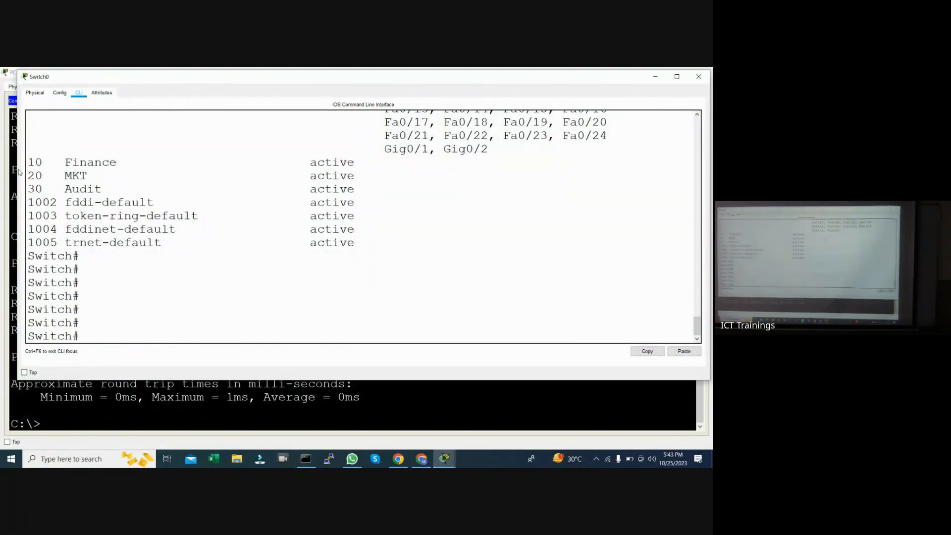
drag(30, 161, 28, 202)
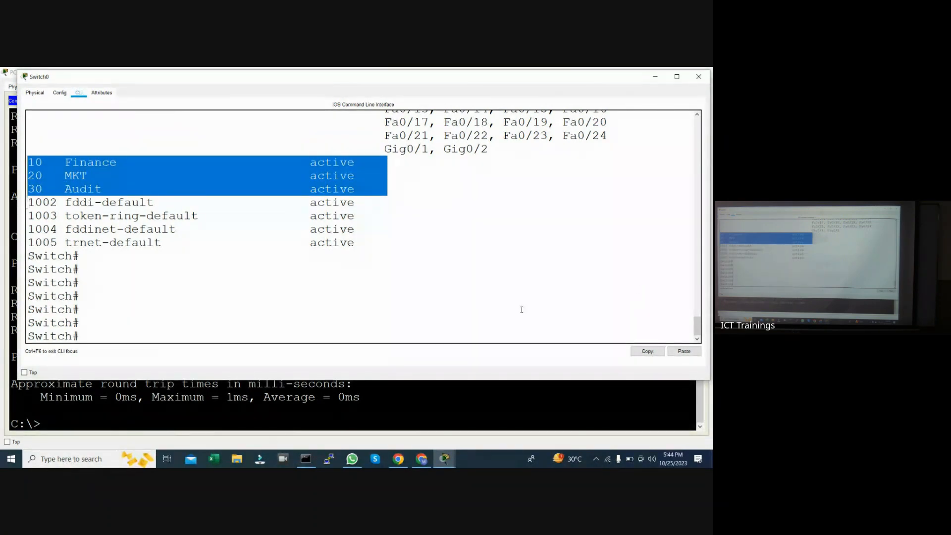
- Repeat ping 10.1.1.10 from PC5's command prompt to test connectivity before any ports are assigned
click(463, 400)
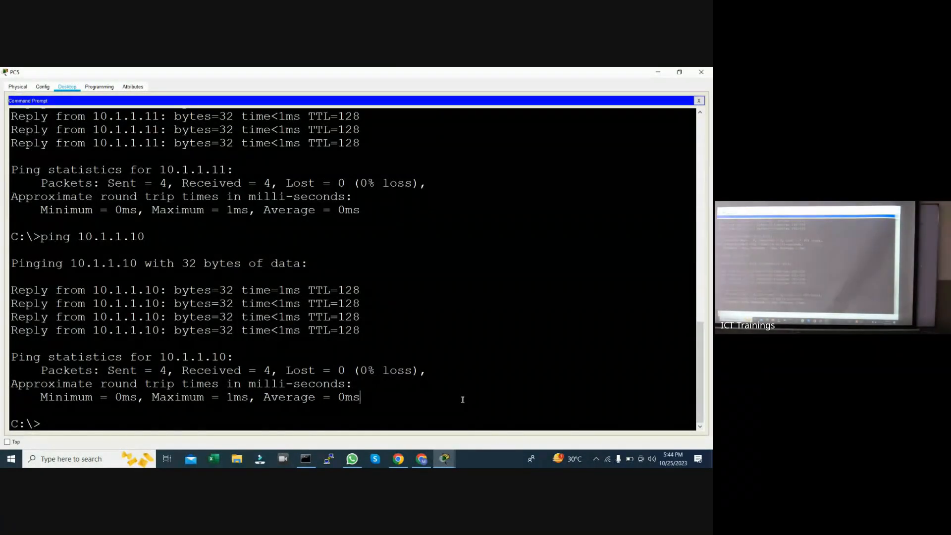
key(Up)
key(Return)
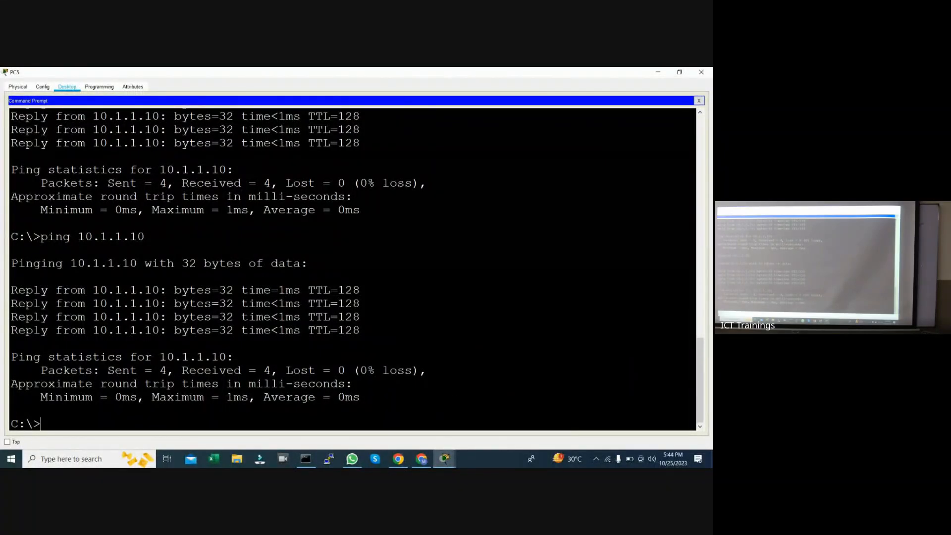
- Return to the Switch0 command line and enter global configuration mode with conf t
mouse_move(440, 464)
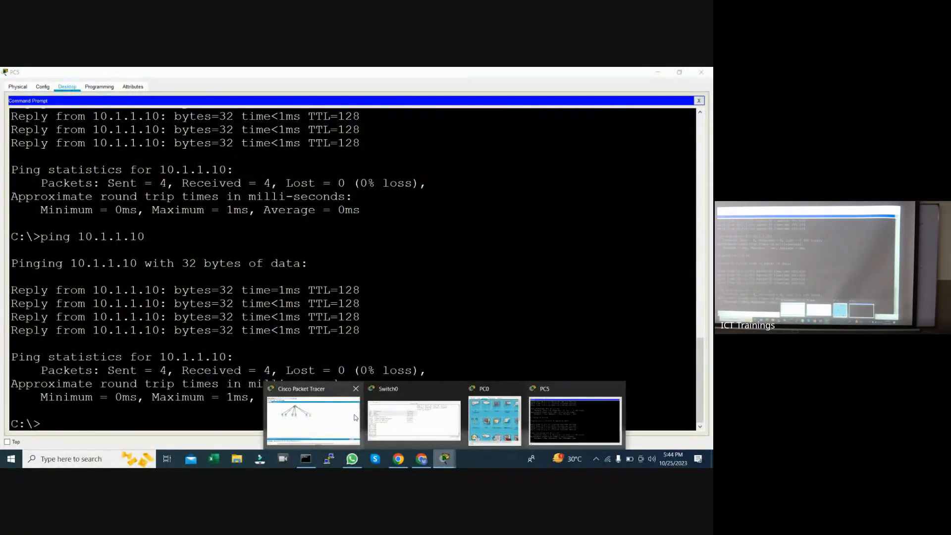
click(391, 421)
click(381, 299)
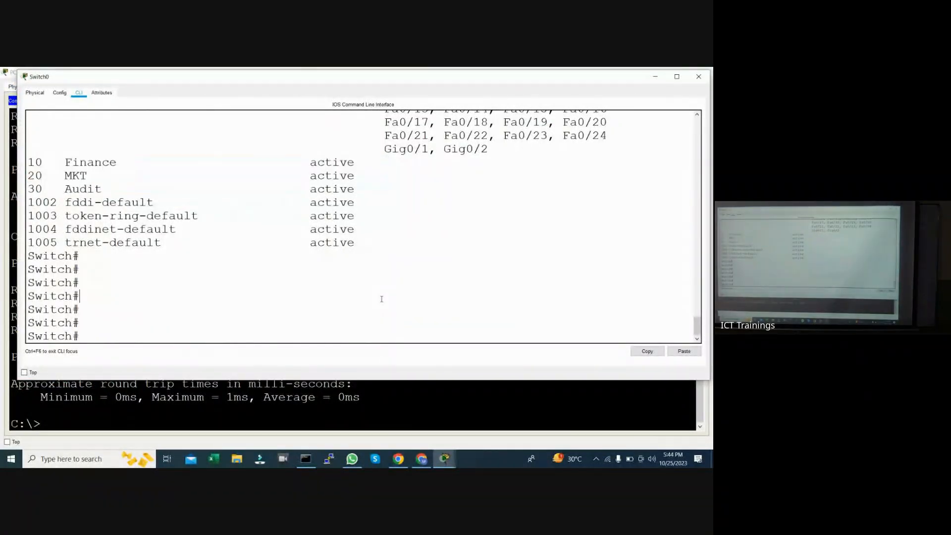
key(Return)
key(Return)
key(Return)
key(Return)
text(c)
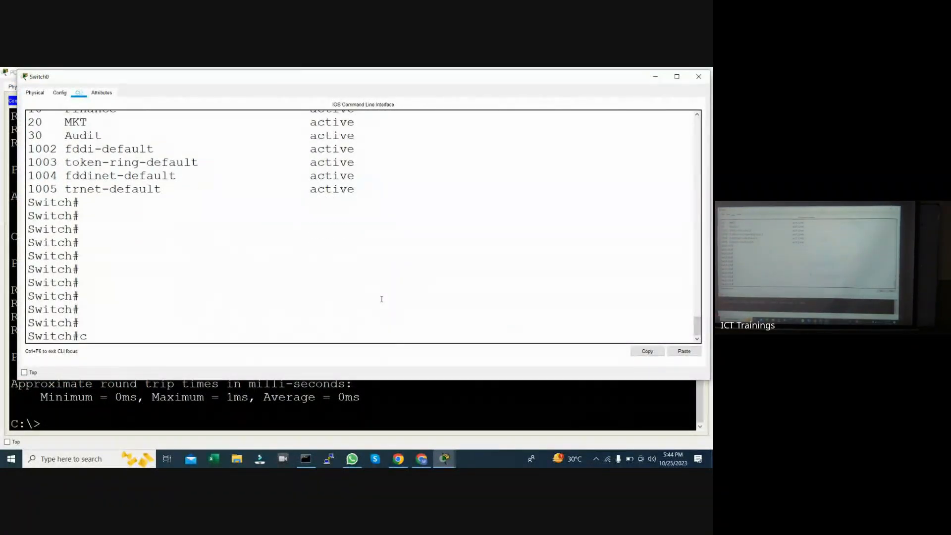
text(onf t)
key(Return)
key(Return)
key(Return)
- Select ports Fa0/1 to Fa0/8 with int range fa0/1 - 8 and highlight the range part of the prompt
text(int ran)
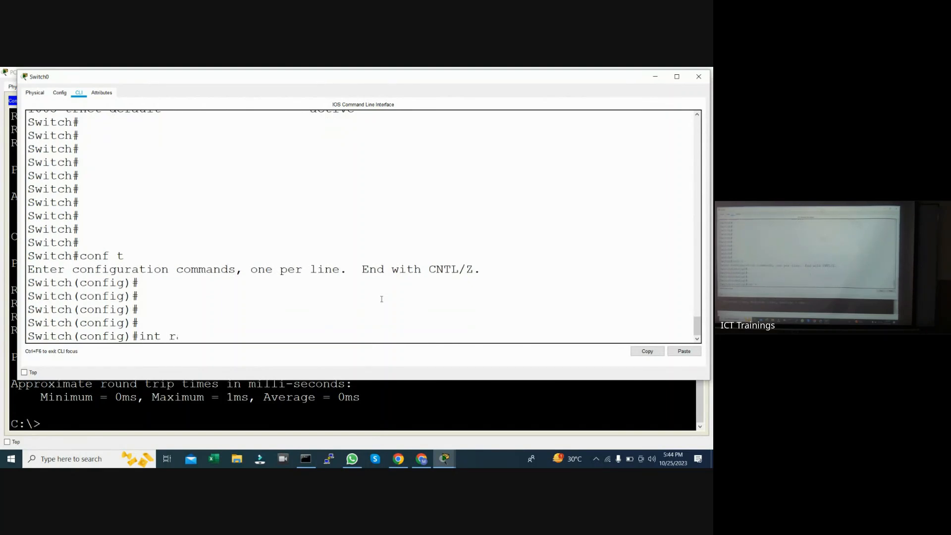
key(Tab)
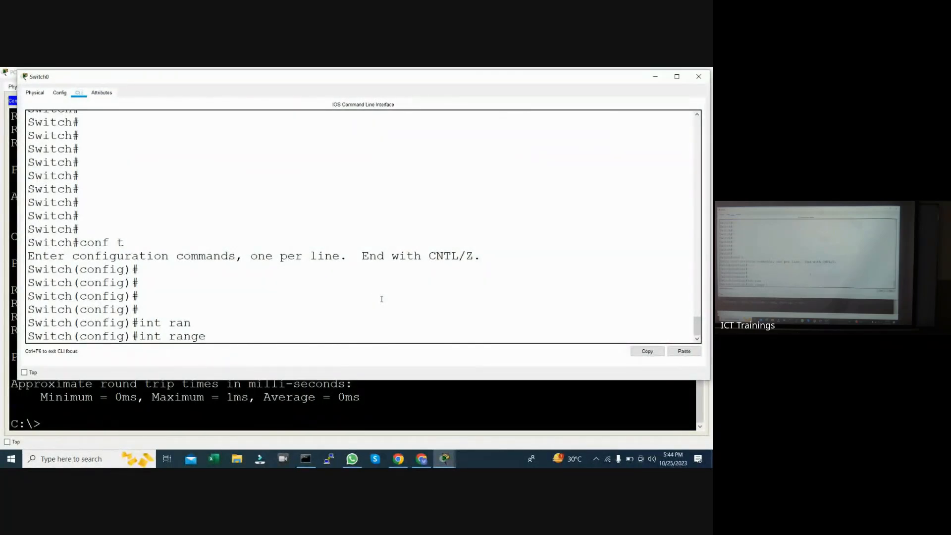
text(fa0/1 - 8)
key(Return)
key(Return)
key(Return)
key(Return)
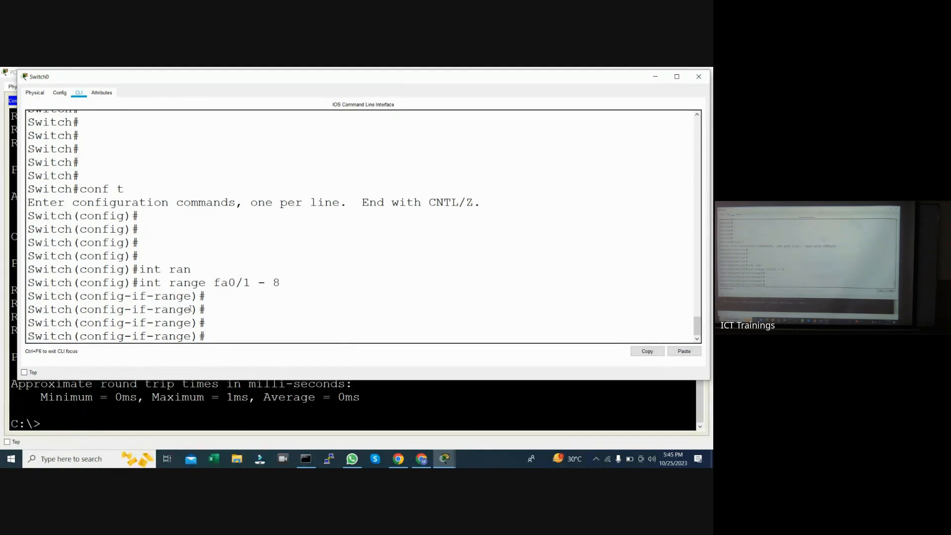
drag(150, 337, 189, 338)
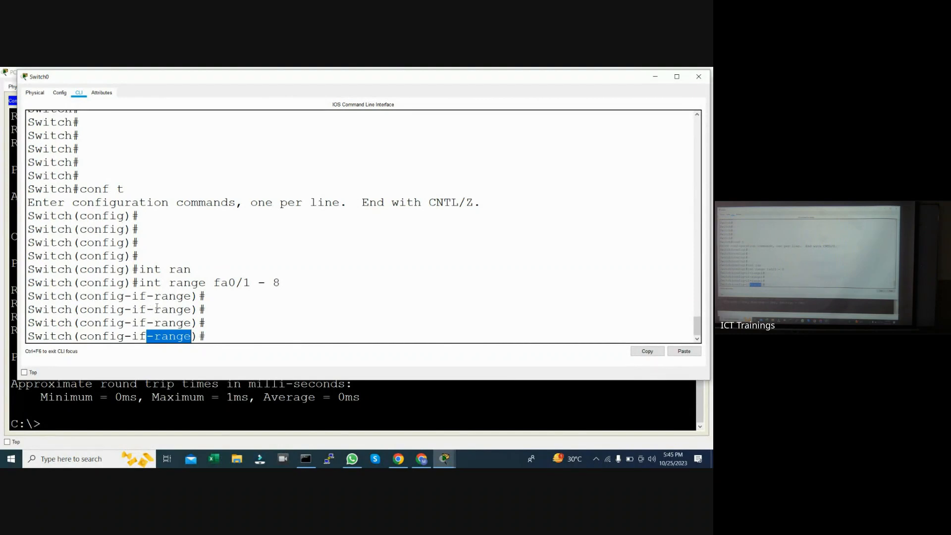
- Look up the port mode options with switchport mode ? and set the selected port range to access mode
click(236, 338)
text(swi)
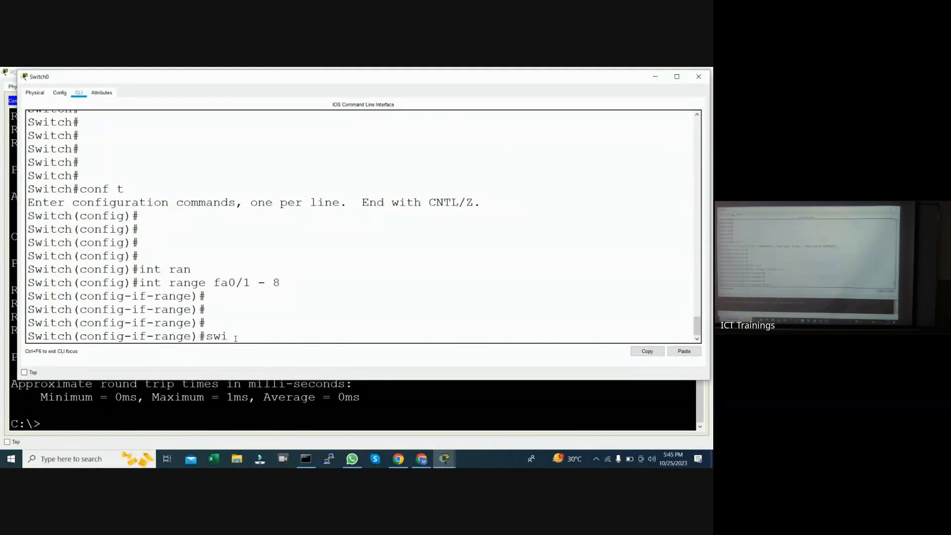
key(Tab)
text(mo)
key(Tab)
text(a)
key(BackSpace)
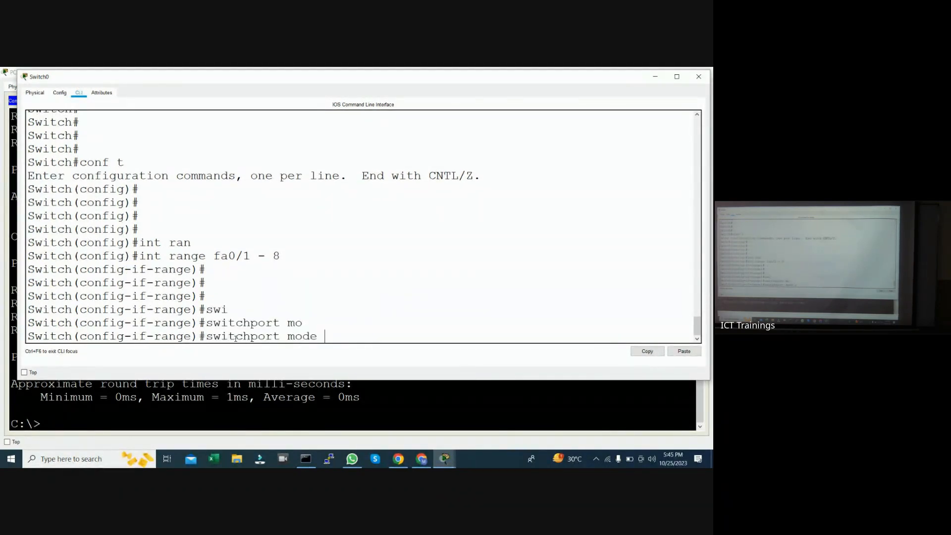
text(?)
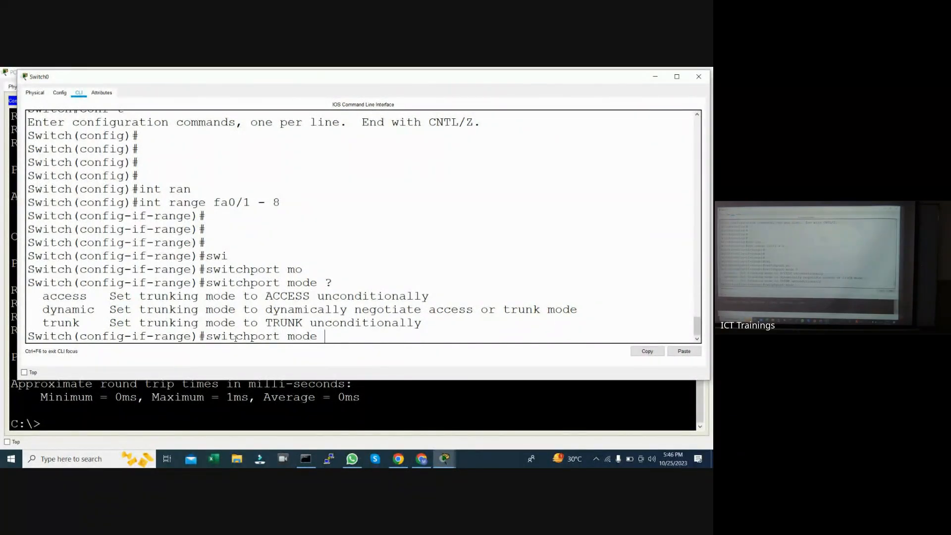
text(acce)
key(Tab)
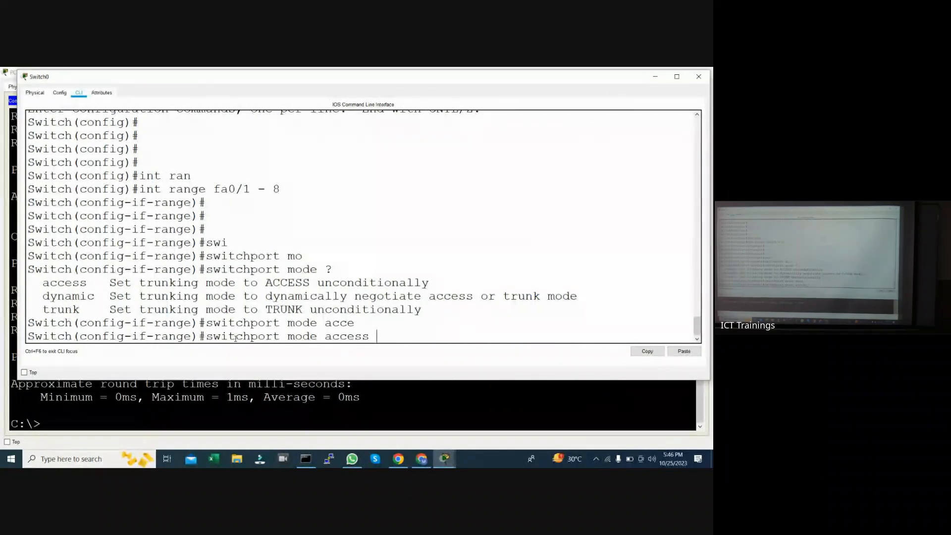
key(Return)
key(Return)
key(Return)
key(Return)
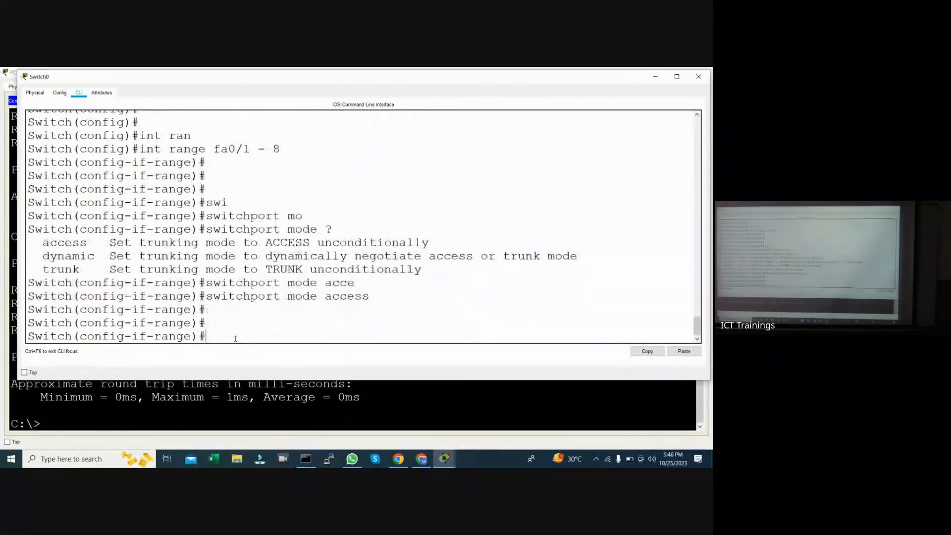
- Assign the port range to VLAN 10 with switchport access vlan 10 and return to privileged mode with end
text(swi)
key(Tab)
text(acce)
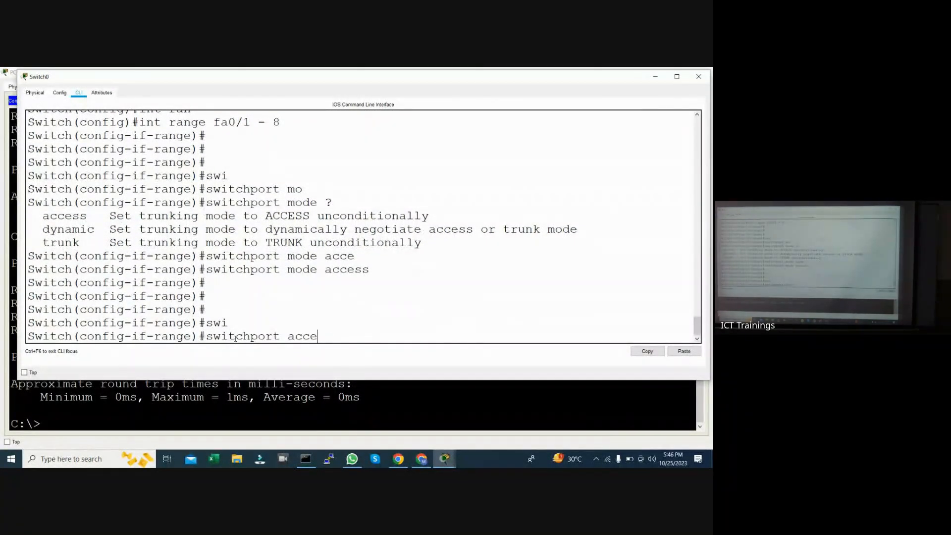
key(Tab)
text(vlan 10)
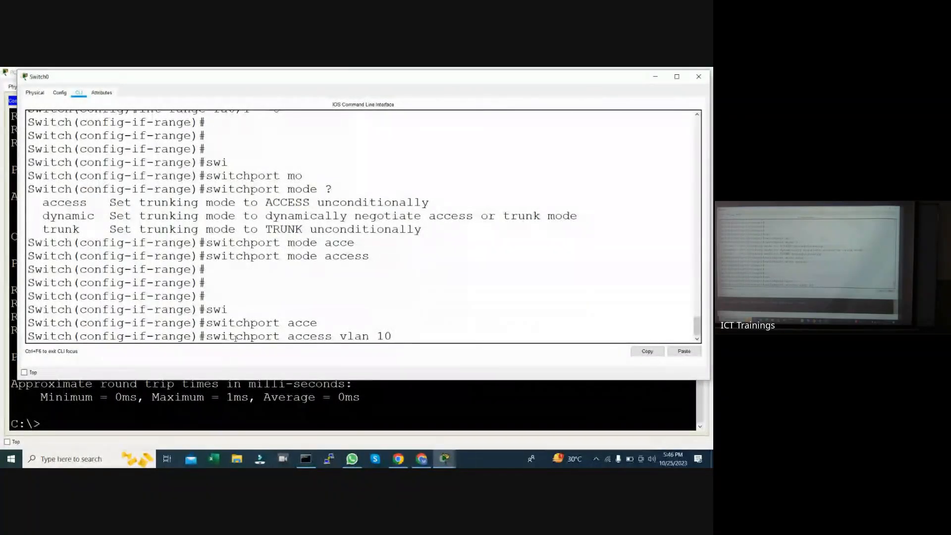
key(Return)
key(Return)
key(Return)
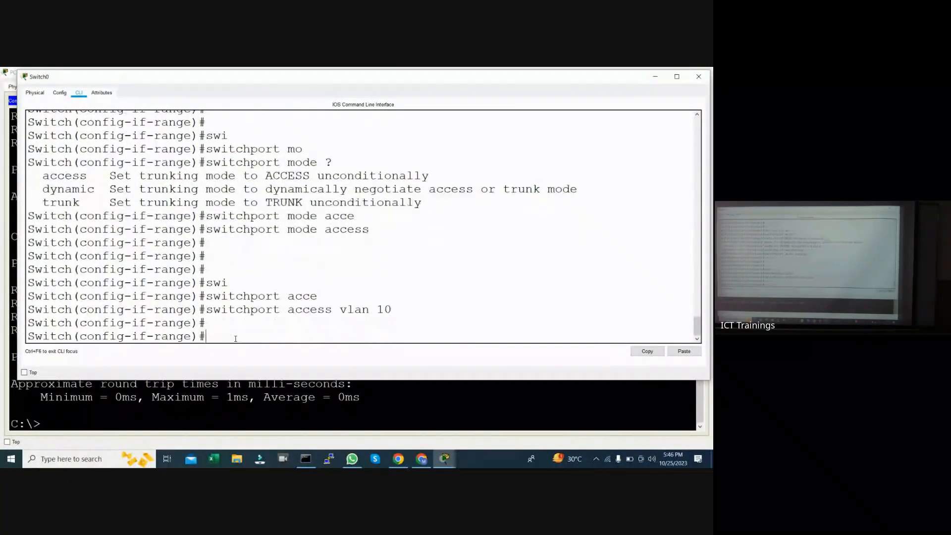
text(end)
key(Return)
key(Return)
key(Return)
key(Return)
key(Return)
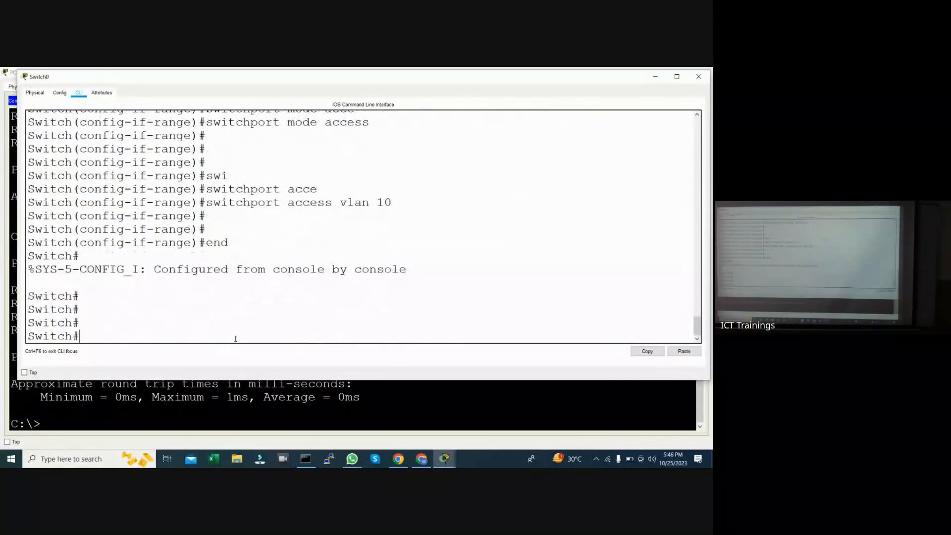
- Check the port assignments with sh vlan brie and highlight the Finance VLAN entry and its ports
text(sh vlan brie)
key(Return)
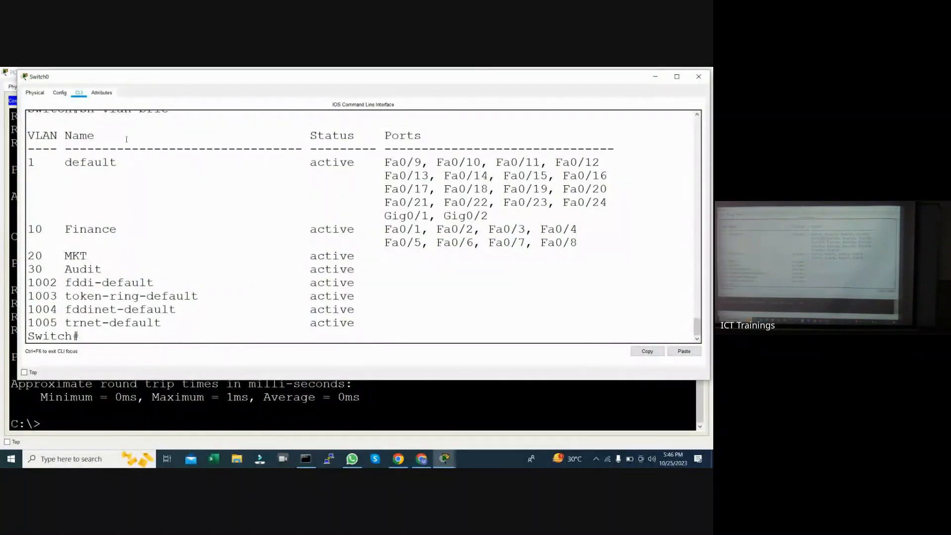
drag(29, 229, 600, 241)
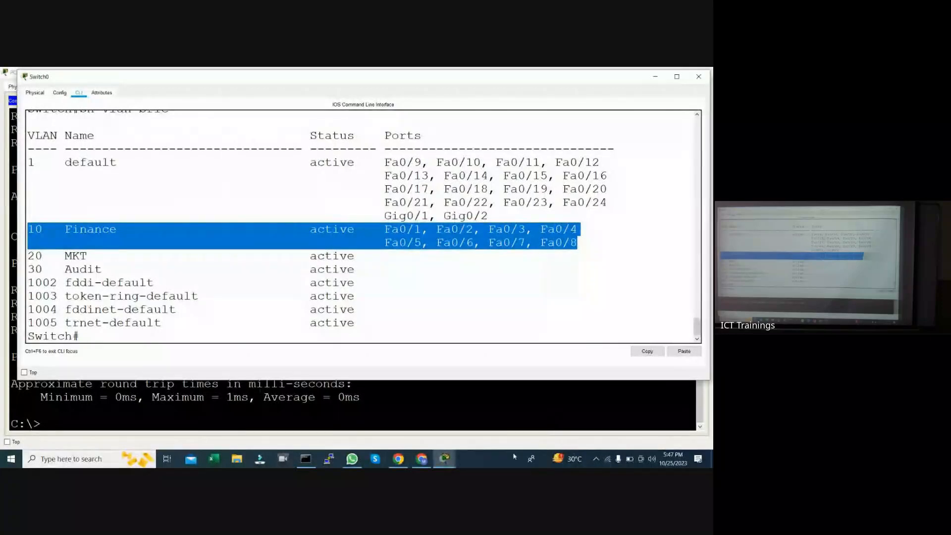
- On PC5, highlight the earlier ping replies and run ping 10.1.1.10 again to test connectivity across VLANs
click(508, 403)
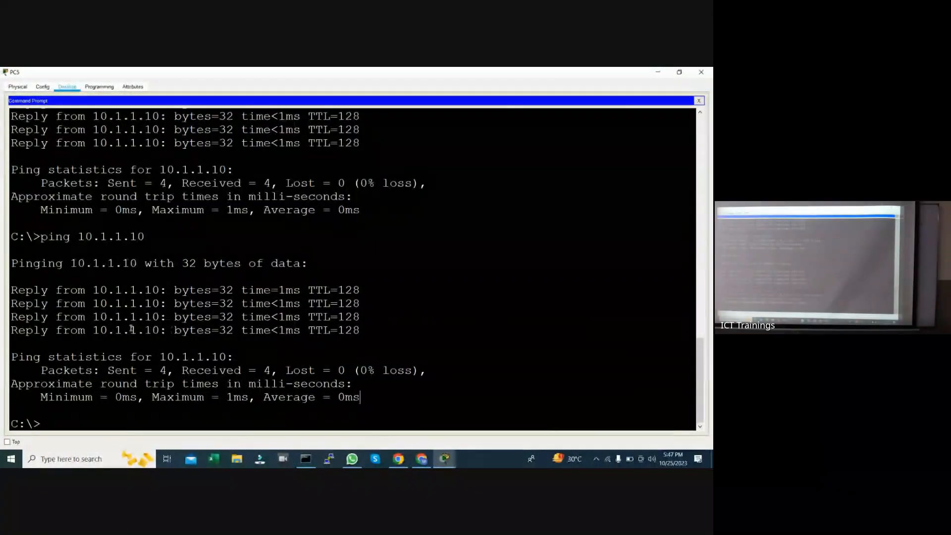
drag(10, 290, 536, 337)
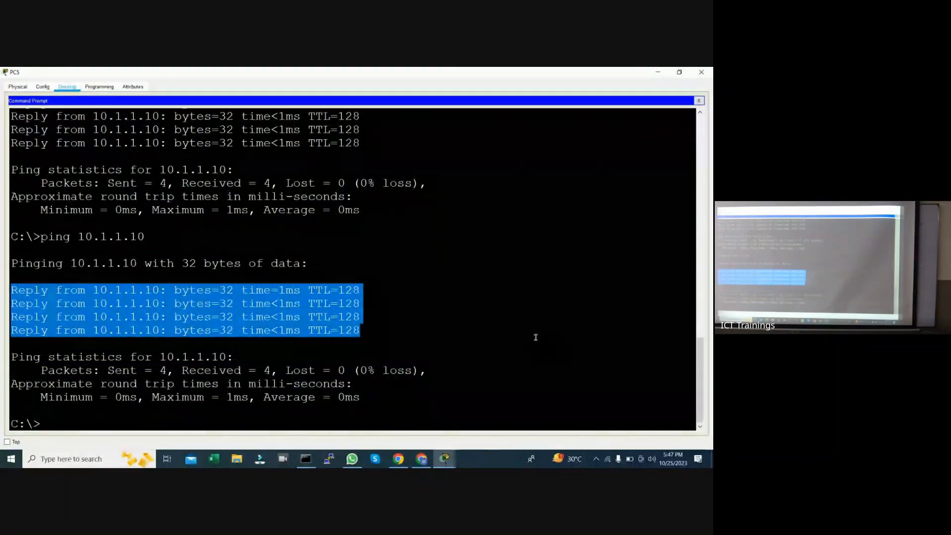
key(Up)
key(Return)
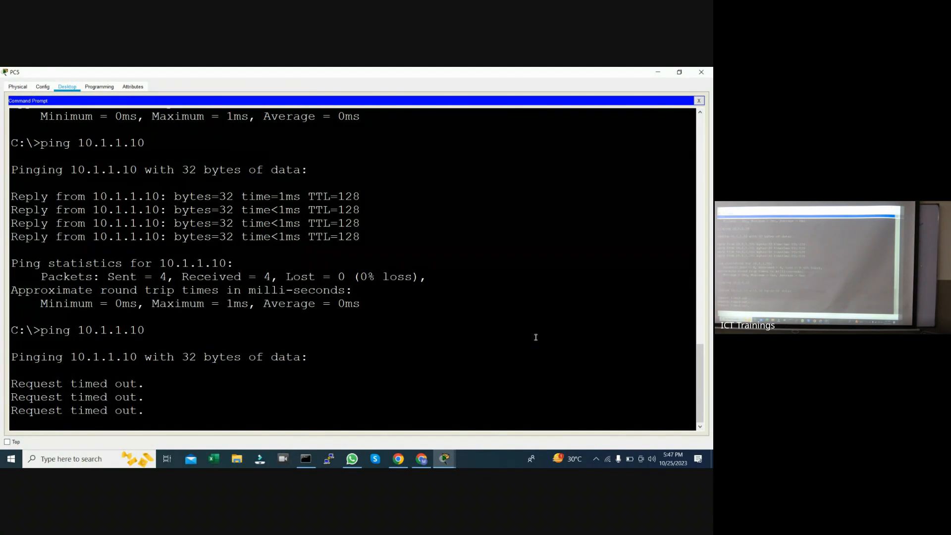
- Ping 10.1.1.20 from PC5 to test connectivity to that host
key(Up)
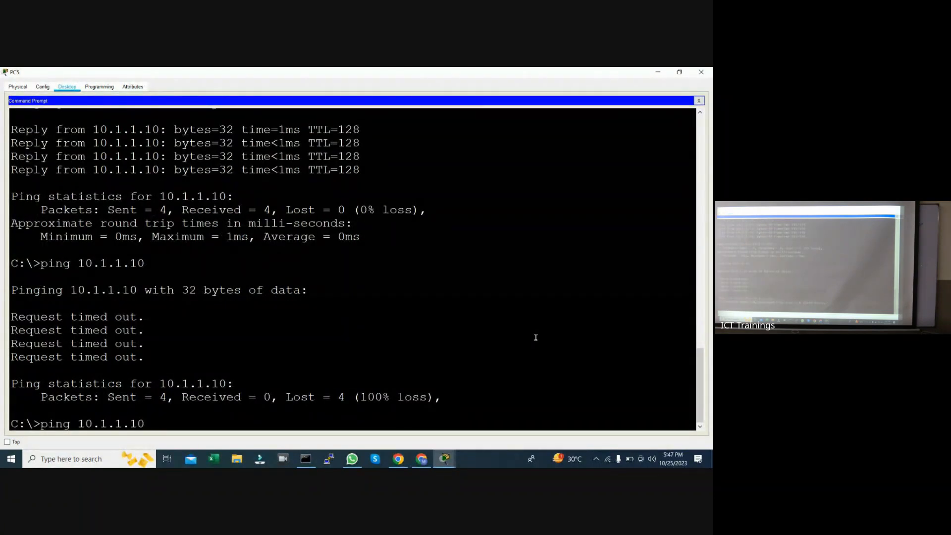
key(BackSpace)
text(2)
key(Return)
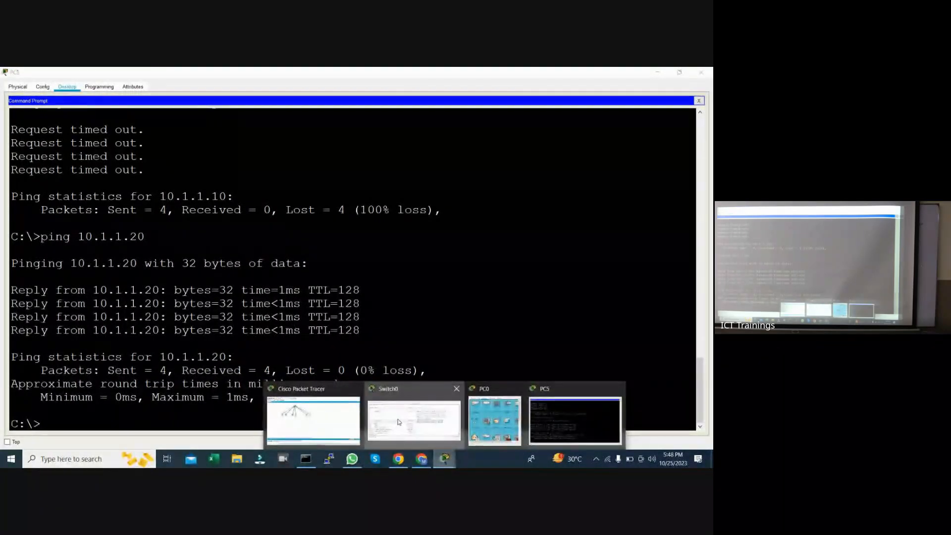
- Go back to the Switch0 CLI and enter global configuration mode with conf t
click(409, 432)
click(418, 329)
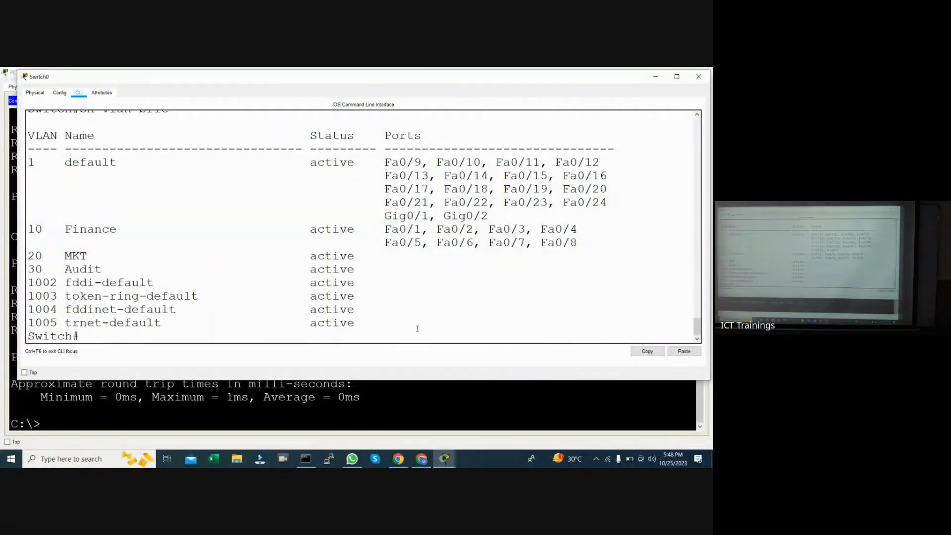
key(Return)
key(Return)
key(Return)
key(Return)
text(conf t)
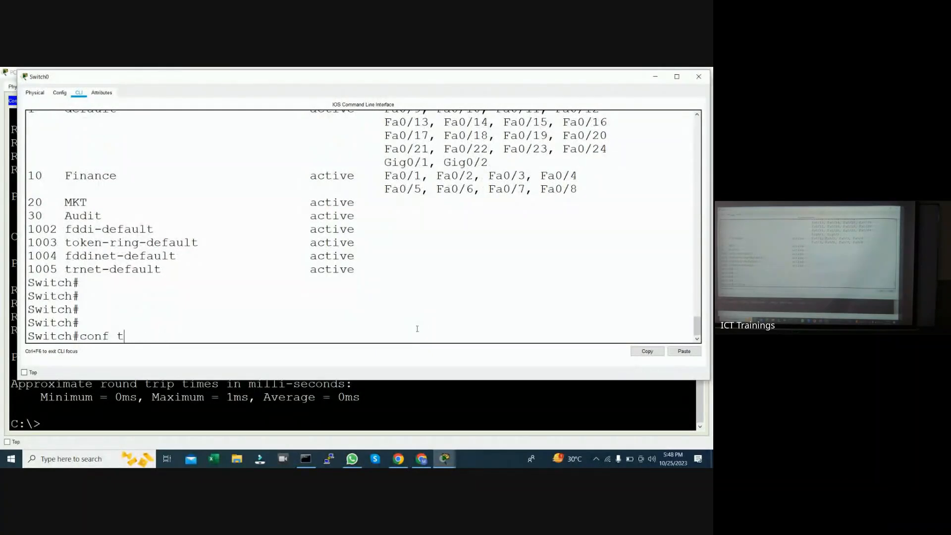
key(Return)
key(Return)
key(Return)
key(Return)
key(Return)
key(Return)
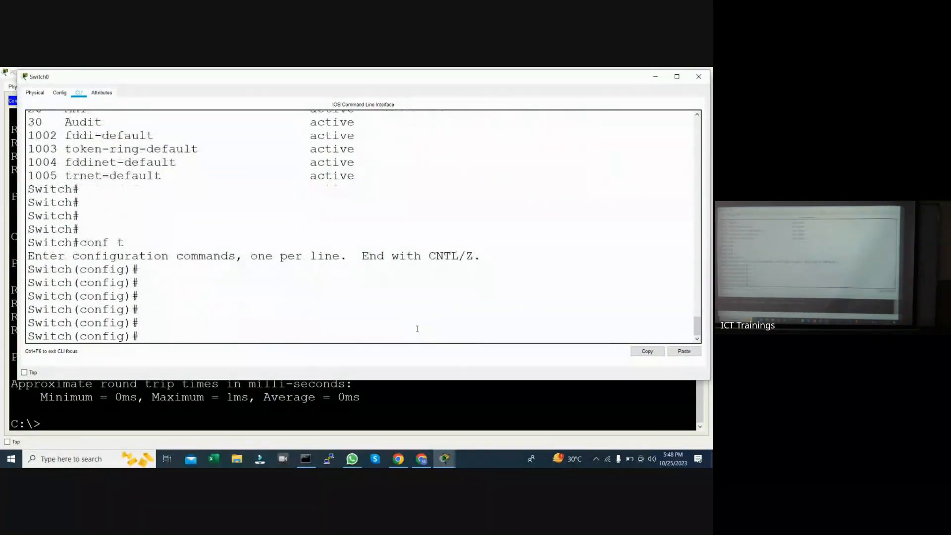
- Select the interface range fa0/9 - 16 for configuration on the switch
key(Return)
key(Return)
text(switchport mode access)
key(Up)
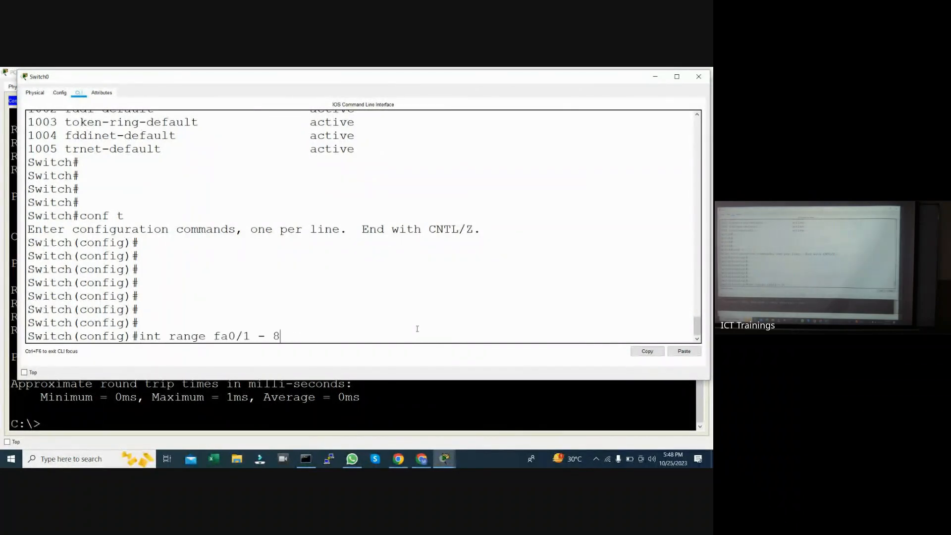
key(BackSpace)
key(BackSpace)
key(BackSpace)
key(BackSpace)
key(BackSpace)
text(9 - 16)
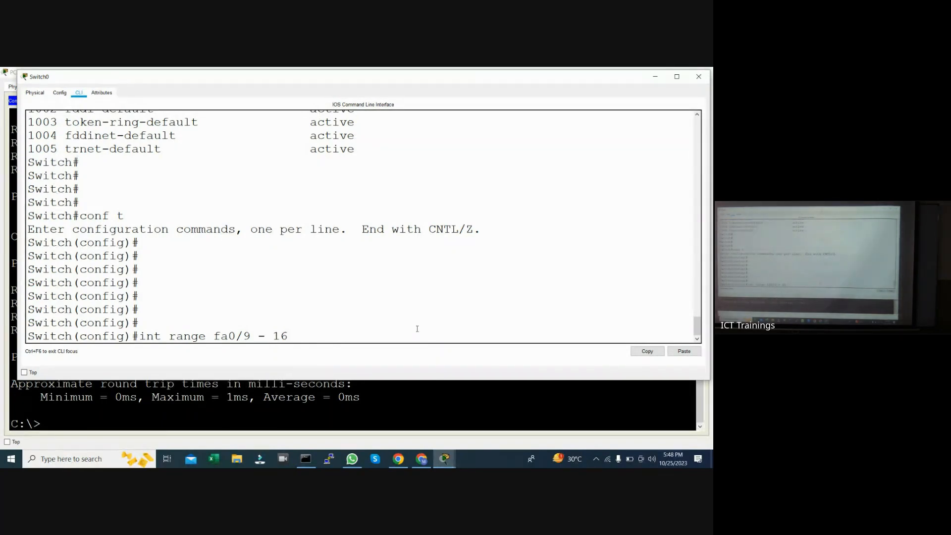
key(Return)
- Set ports fa0/9 - 16 to access mode and assign them to VLAN 20 with switchport access vlan 20
text(switchport mode access)
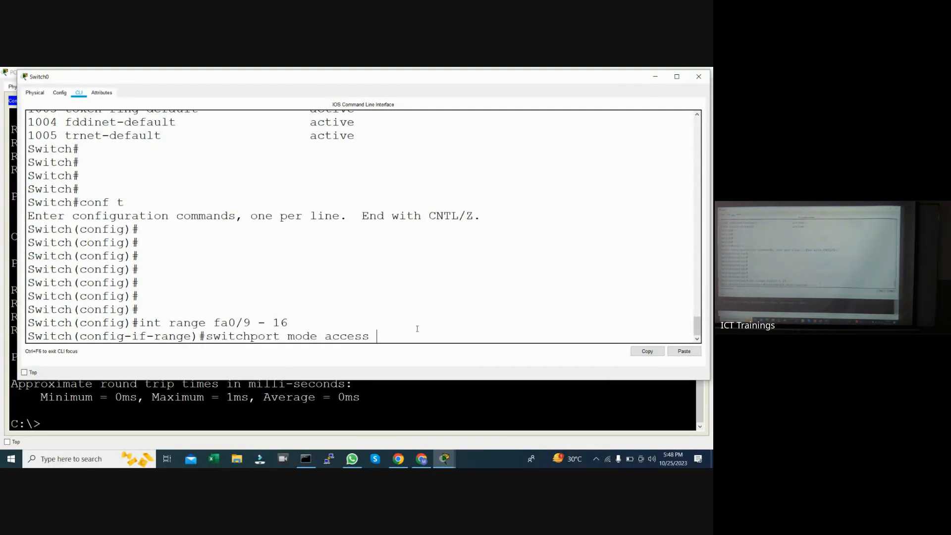
key(Return)
text(end)
key(Up)
key(BackSpace)
key(BackSpace)
text(20)
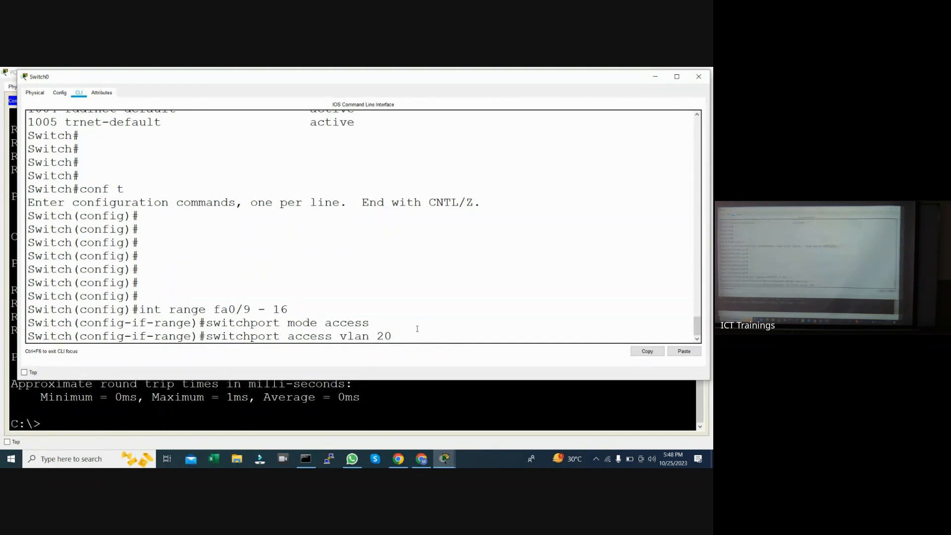
key(Return)
key(Return)
key(Return)
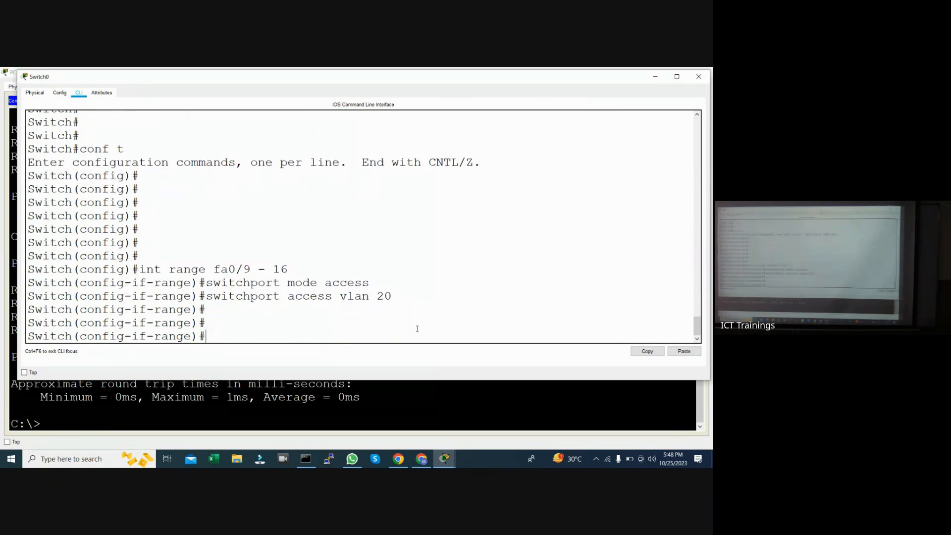
- Leave the VLAN 20 port range configuration and return to privileged mode with end
text(end)
key(Return)
key(Return)
key(Return)
key(Return)
key(Return)
key(Return)
key(Return)
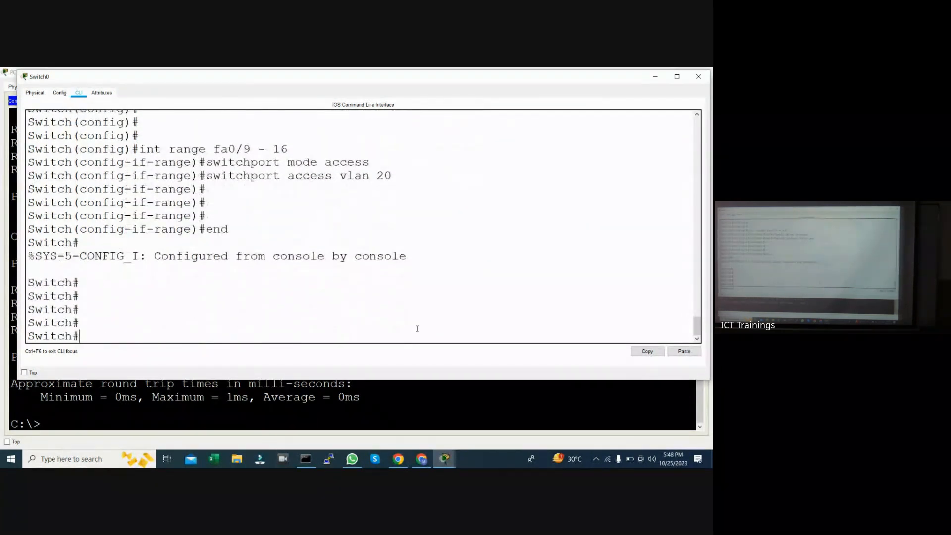
- Check the port assignments with sh vlan brie and highlight the Finance and MKT entries with their ports
text(conf t)
key(Up)
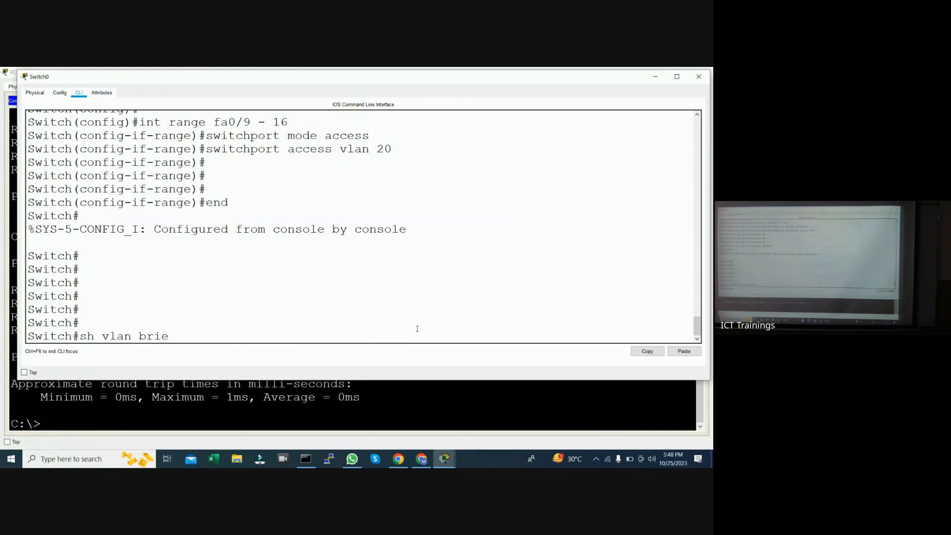
key(Return)
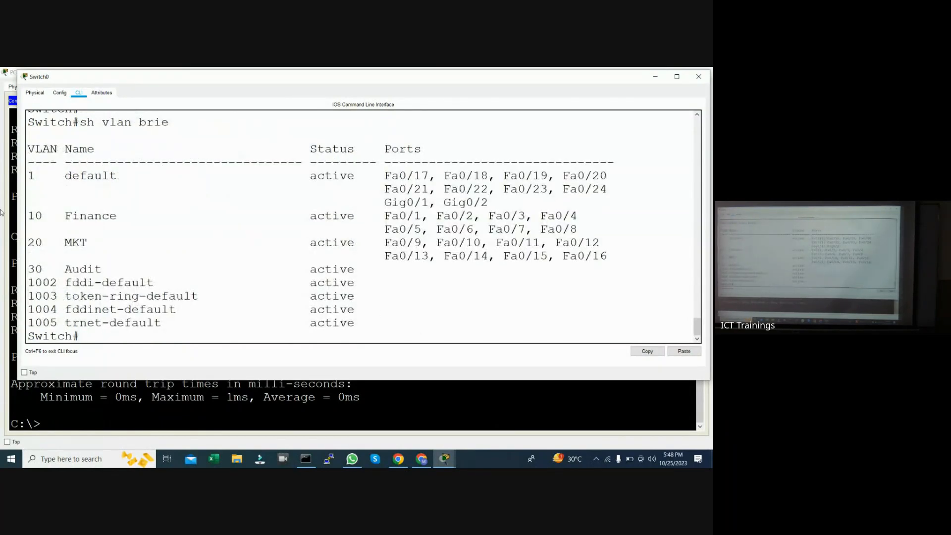
drag(29, 216, 613, 227)
drag(29, 242, 686, 256)
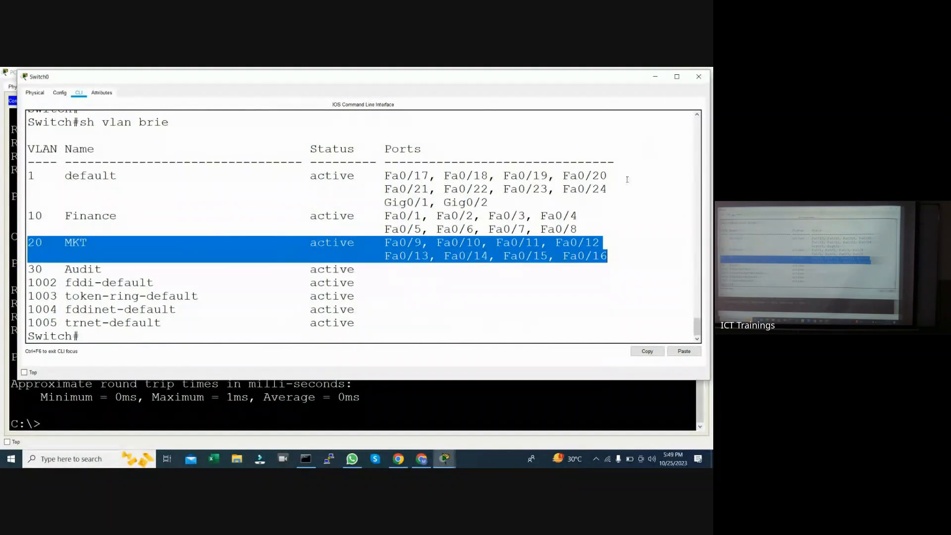
- Re-enter global configuration mode from the switch's privileged prompt with conf t
click(125, 333)
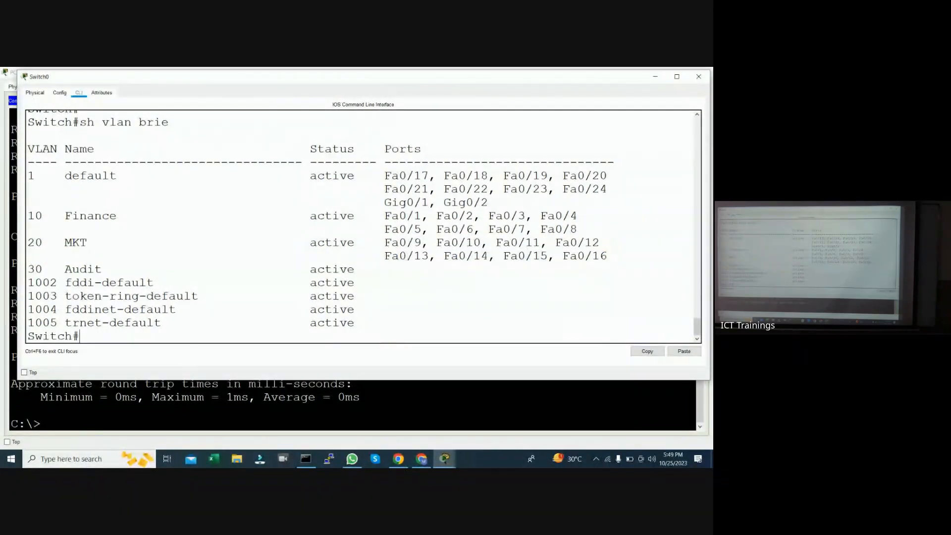
key(Return)
key(Return)
key(Return)
key(Return)
key(Up)
key(Up)
key(Down)
key(Return)
- Select the interface range fa0/17 - 24 for configuration on the switch
key(Up)
key(Up)
key(BackSpace)
key(BackSpace)
key(BackSpace)
key(BackSpace)
key(BackSpace)
key(BackSpace)
text(17 - 24)
key(Return)
key(Return)
key(Return)
key(Return)
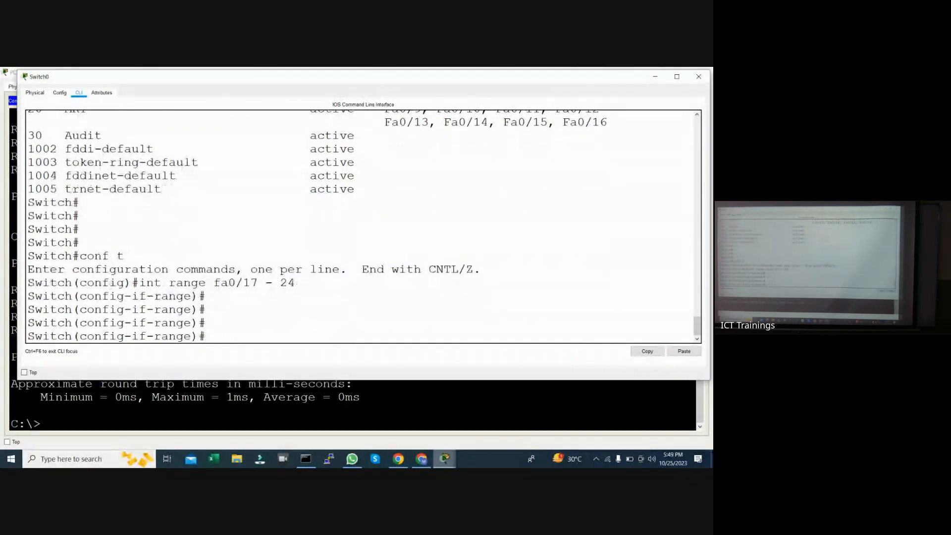
- Set ports fa0/17 - 24 to access mode with switchport mode access
key(Up)
key(Up)
key(Up)
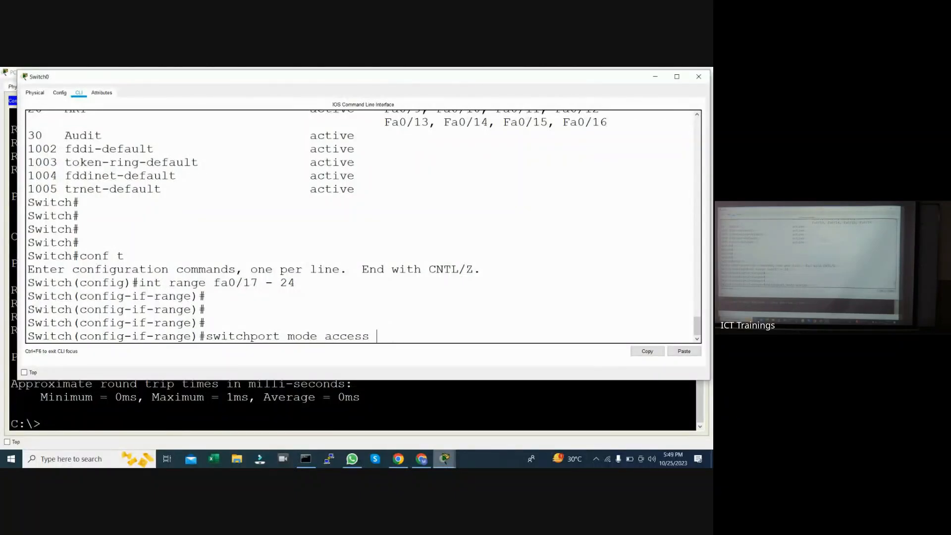
key(Return)
key(Return)
key(Return)
key(Return)
- Assign ports fa0/17 - 24 to VLAN 30 with switchport access vlan 30
key(Up)
key(Up)
key(Up)
key(BackSpace)
key(BackSpace)
text(30)
key(Return)
key(Return)
key(Return)
key(Return)
- Leave the VLAN 30 port range configuration and return to privileged mode with end
text(end)
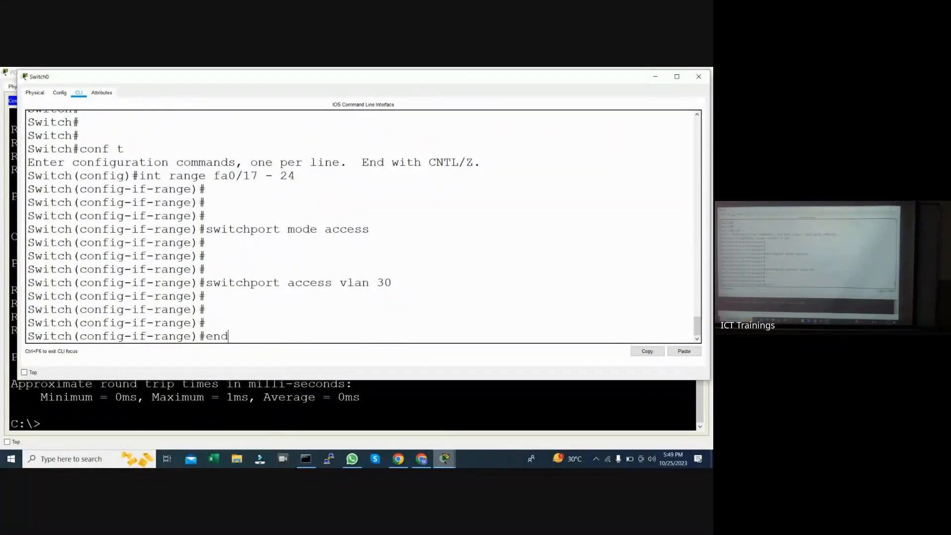
key(Return)
key(Return)
key(Return)
key(Return)
key(Return)
- List the VLANs with sh vlan brie and highlight the Finance, MKT and Audit entries and their ports
key(Up)
key(Up)
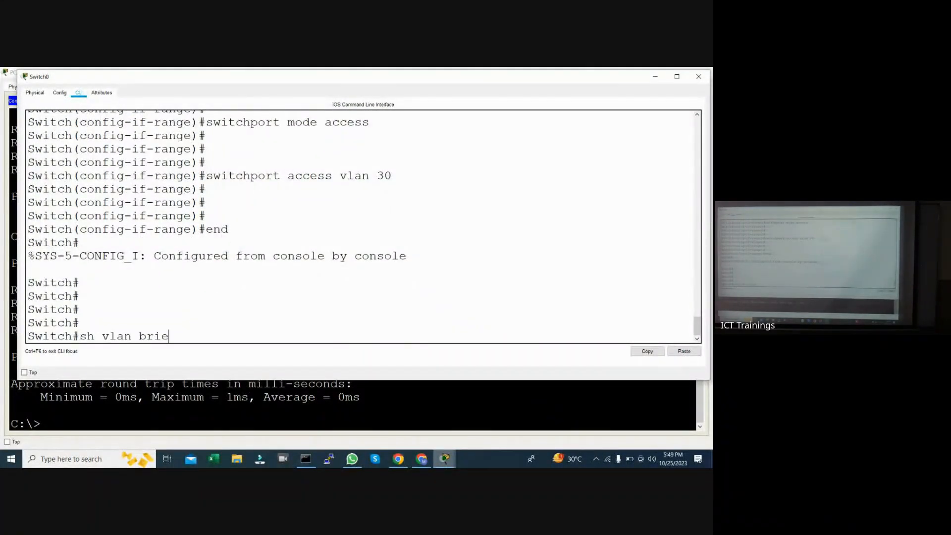
key(Return)
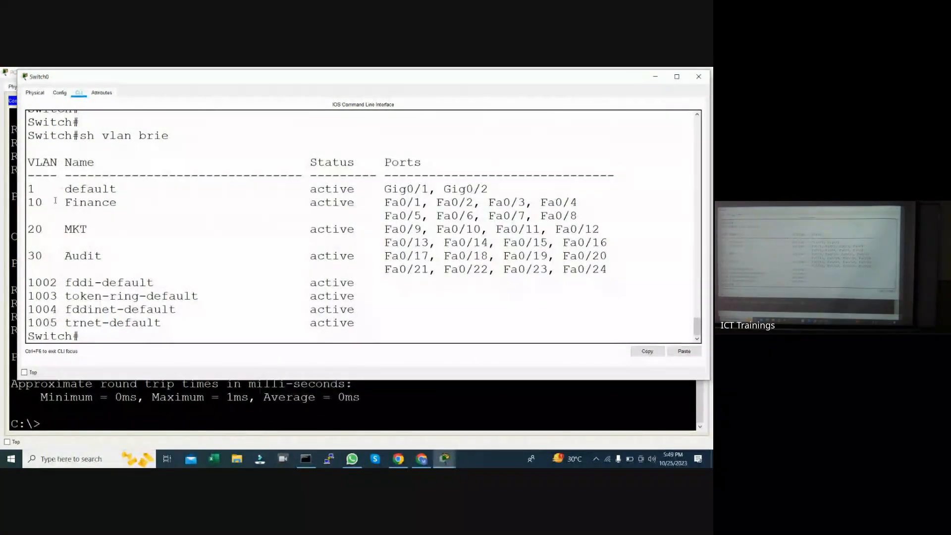
drag(28, 203, 32, 228)
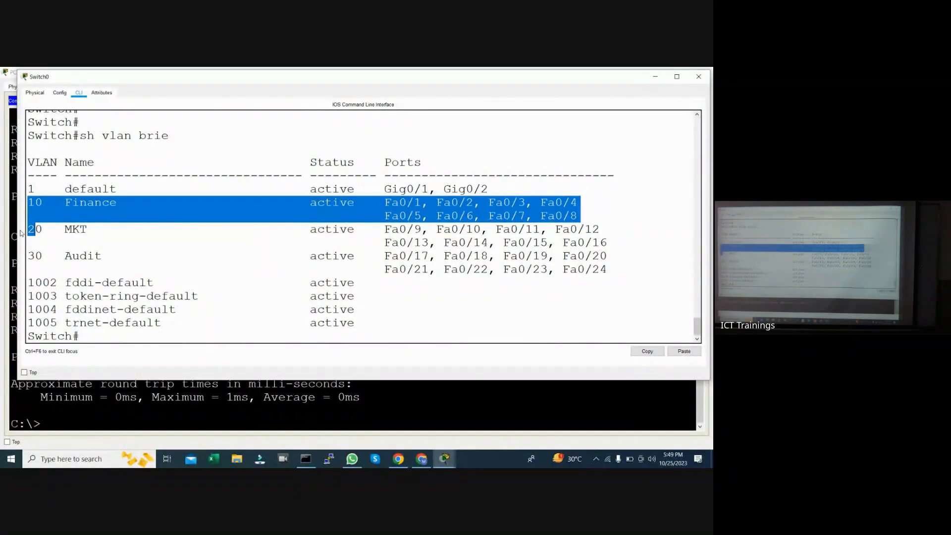
drag(27, 229, 43, 230)
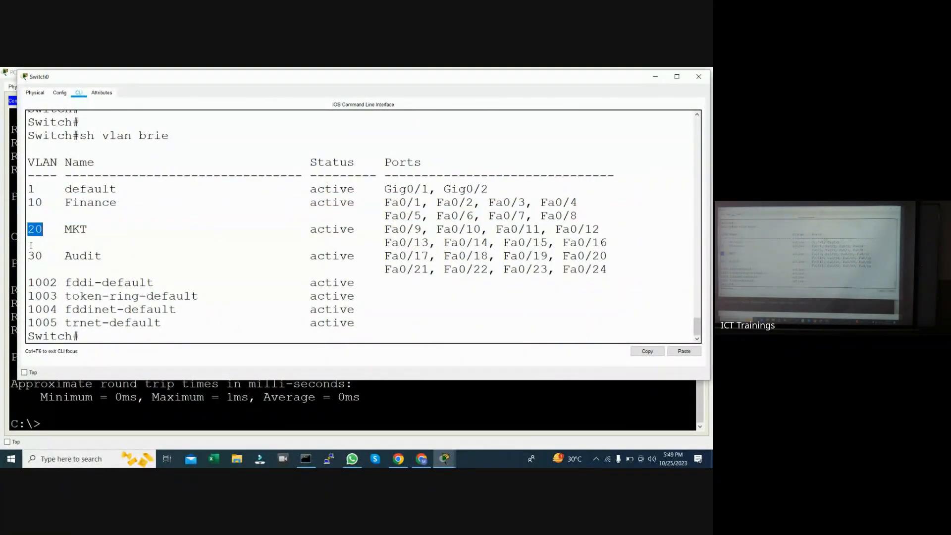
drag(32, 284, 608, 256)
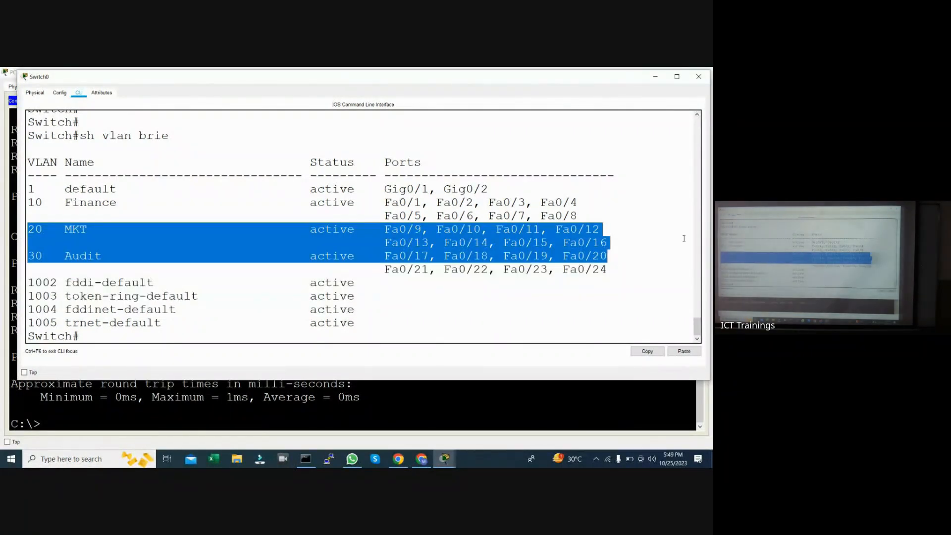
click(618, 246)
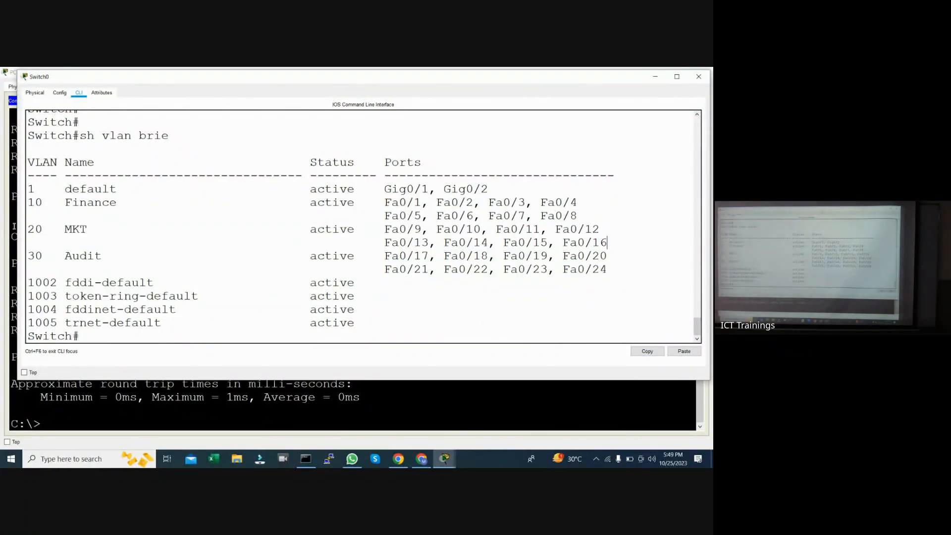
drag(27, 253, 685, 269)
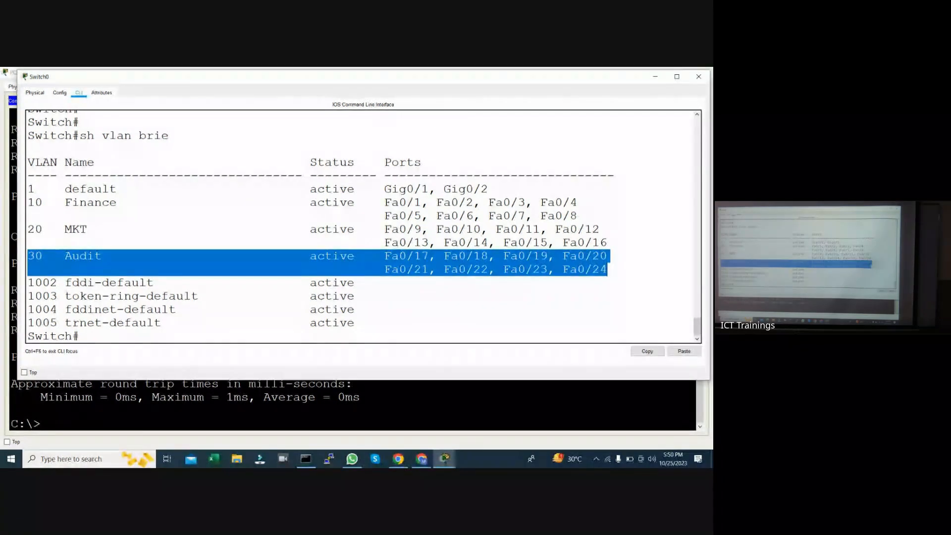
- Return to PC5's command prompt and ping 10.1.1.31 to test connectivity to that host
click(408, 409)
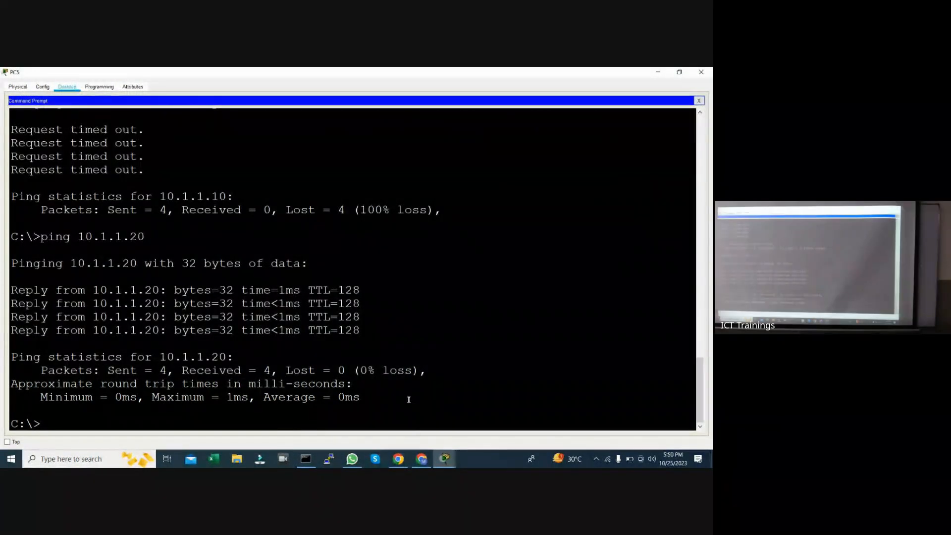
key(Up)
key(Up)
key(Up)
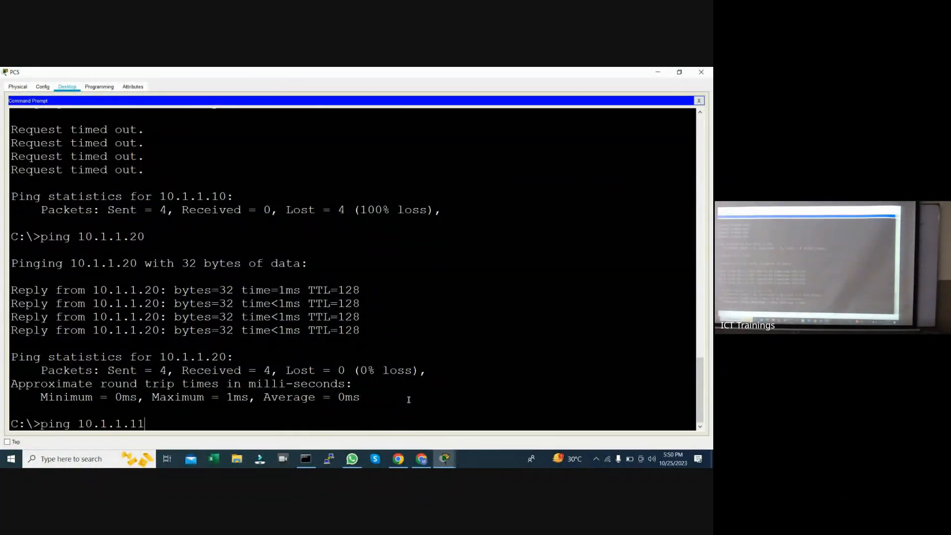
key(BackSpace)
key(BackSpace)
text(31)
key(Return)
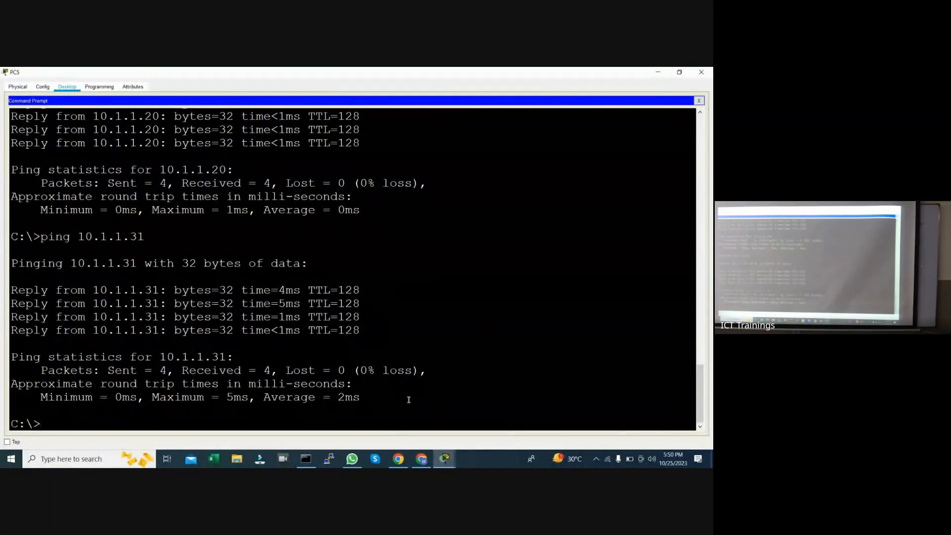
- Ping 10.1.1.21 from PC5 to test connectivity to that host
key(Up)
key(BackSpace)
key(BackSpace)
text(21)
key(Return)
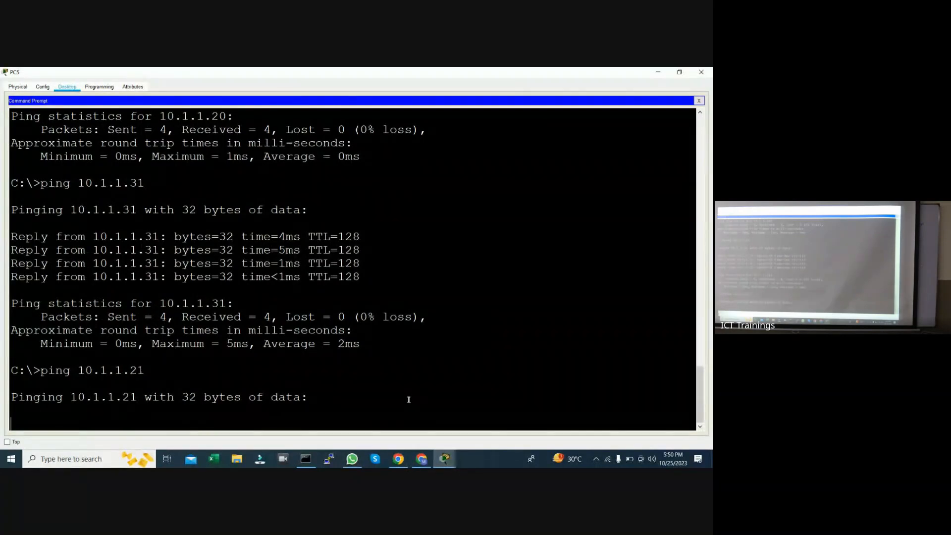
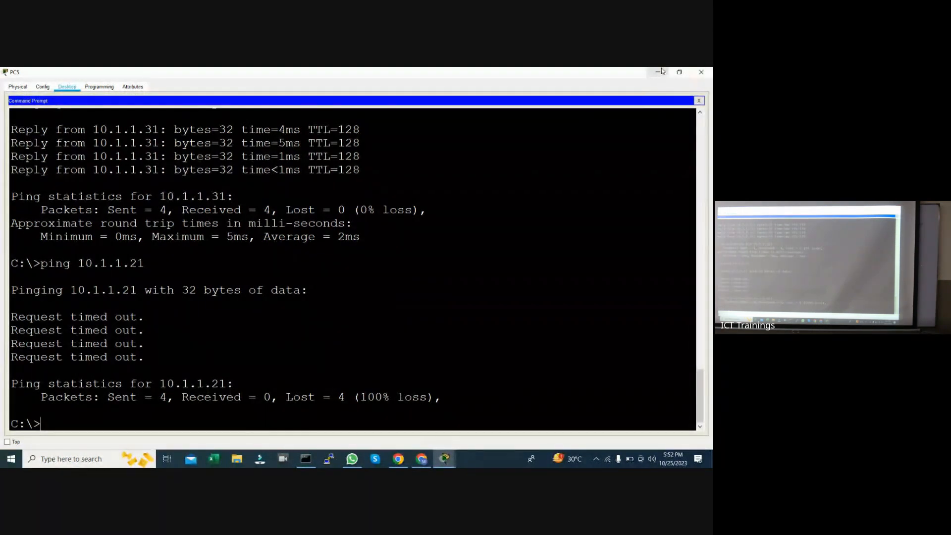
- Return to the topology workspace, spread PC0 through PC5 out lower down, and move Switch0 down to just above them
click(304, 459)
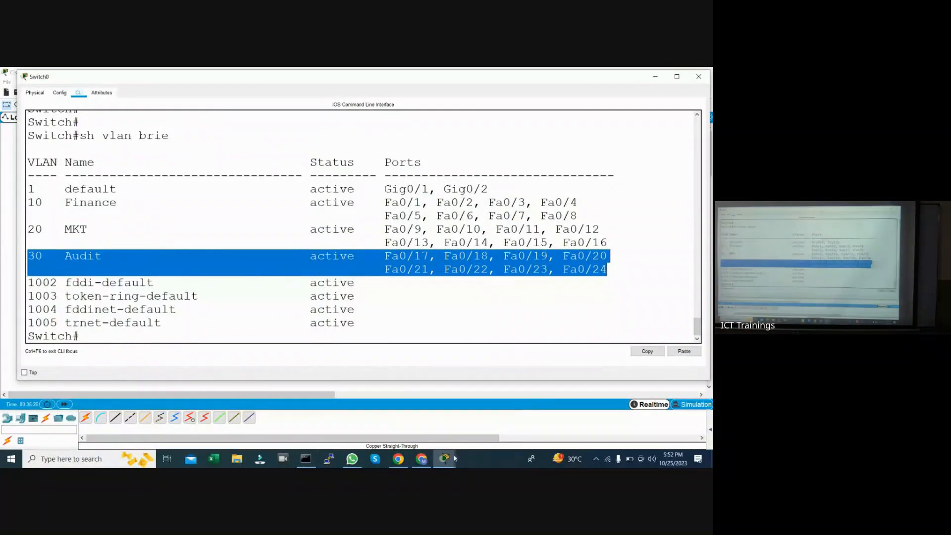
mouse_move(444, 459)
click(302, 415)
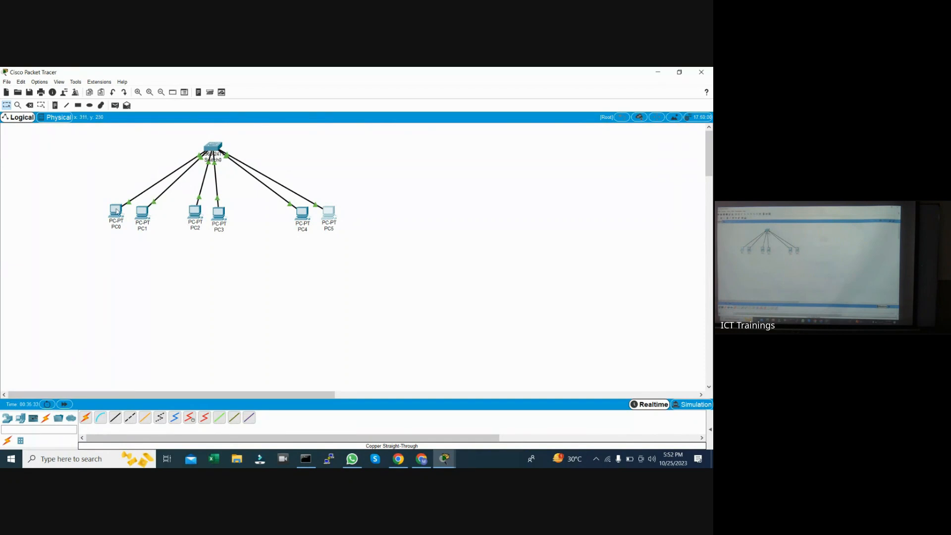
drag(112, 218, 25, 325)
drag(145, 217, 59, 328)
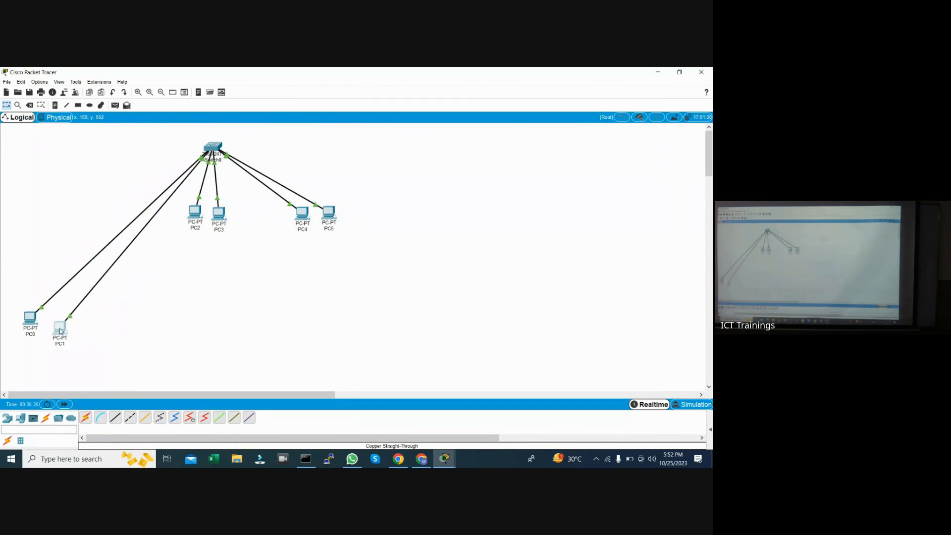
drag(192, 217, 123, 350)
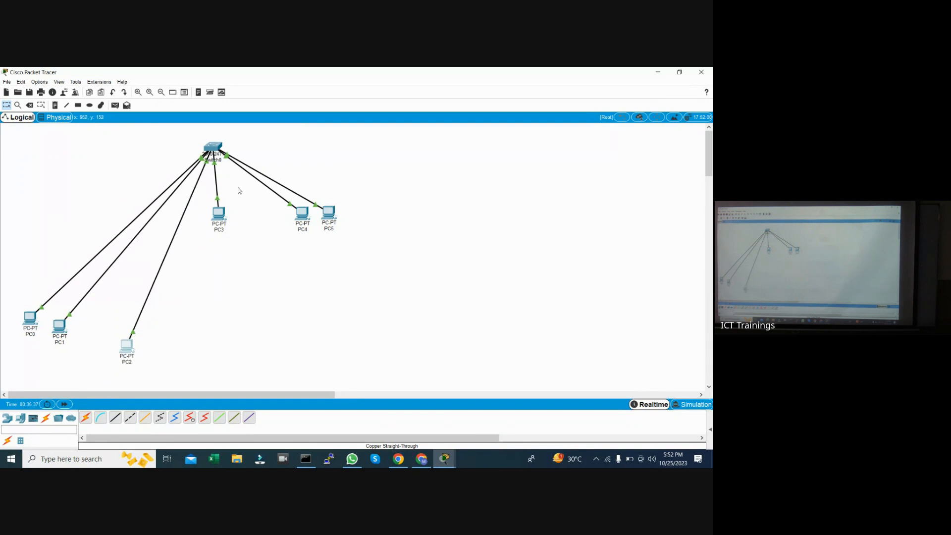
drag(218, 216, 155, 348)
drag(302, 214, 260, 337)
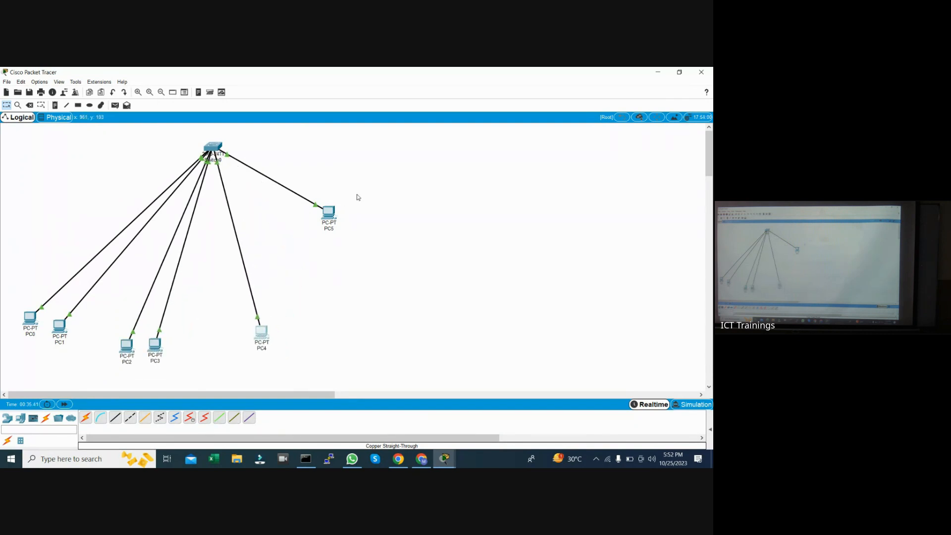
drag(338, 214, 326, 339)
drag(213, 147, 188, 239)
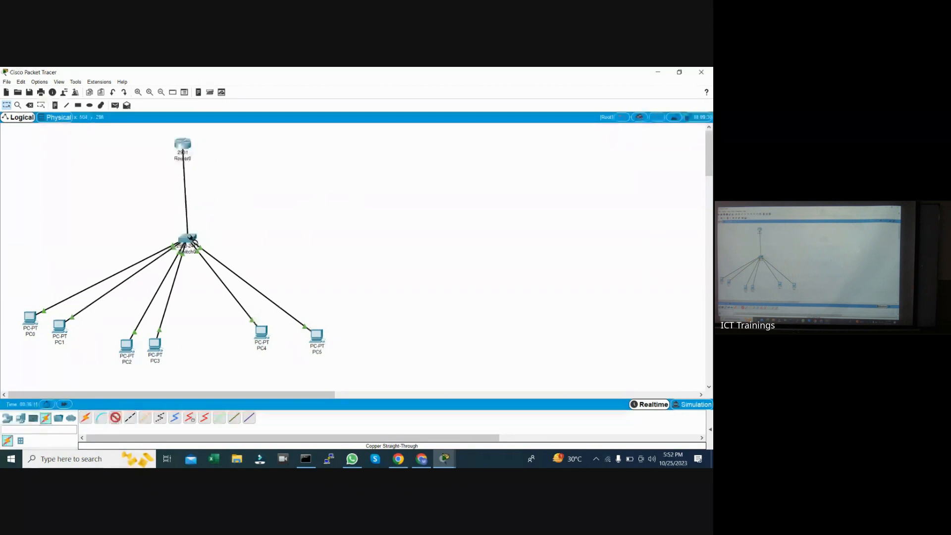
- Finish the cable from Router0 on Switch0's GigabitEthernet0/1 port
click(190, 238)
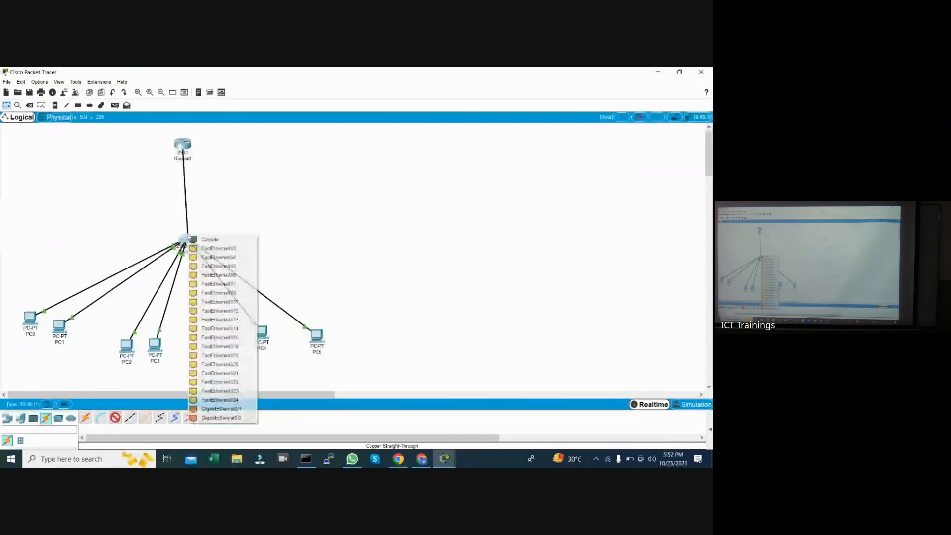
click(242, 410)
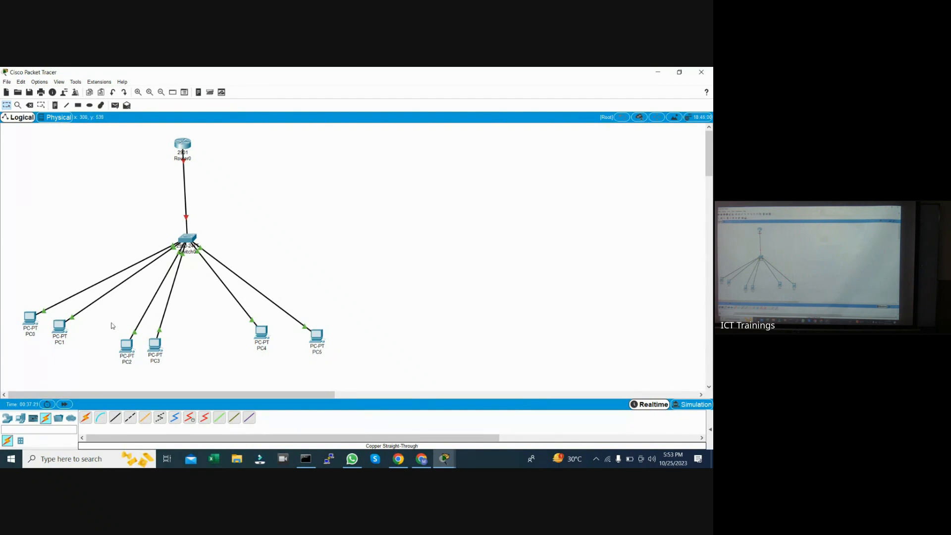
- Open PC2's IP configuration to review its static address settings, and put PC2's window away
click(125, 347)
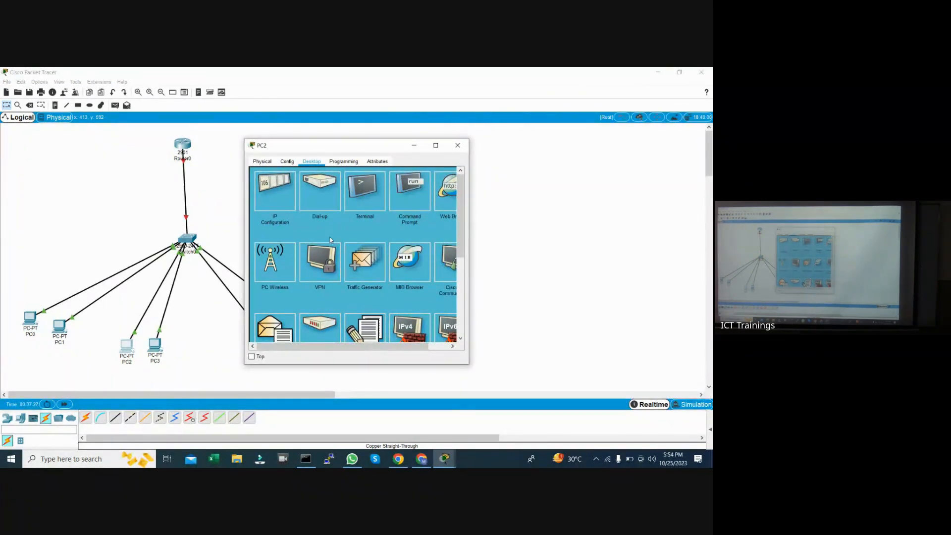
click(285, 194)
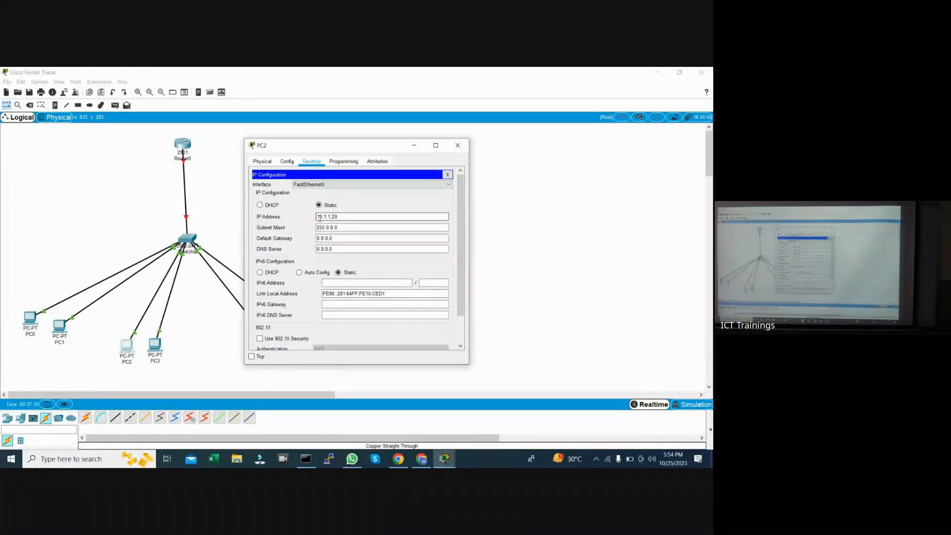
click(447, 175)
click(417, 144)
- Open PC3's IP configuration and set its static IP address to 20.1.1.21
click(155, 344)
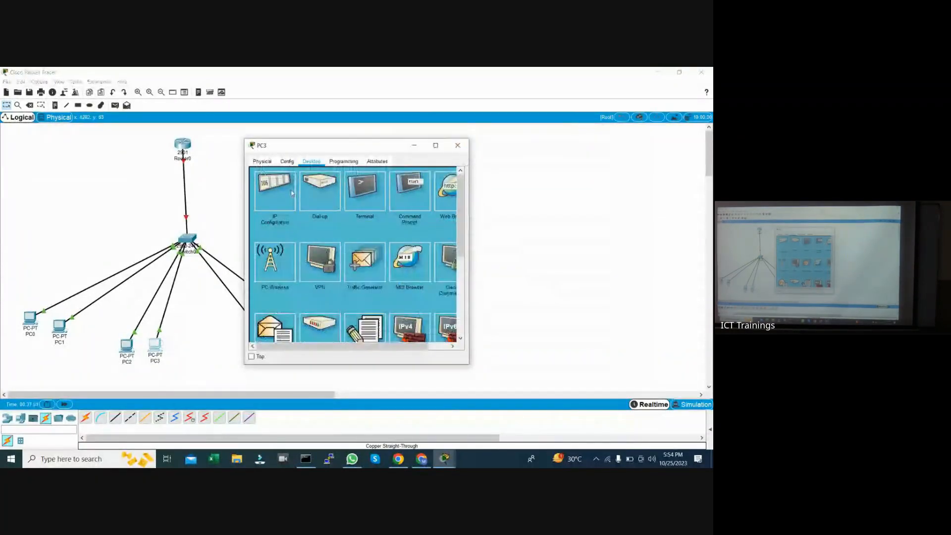
click(274, 193)
click(318, 217)
key(Delete)
text(200.1.1.21)
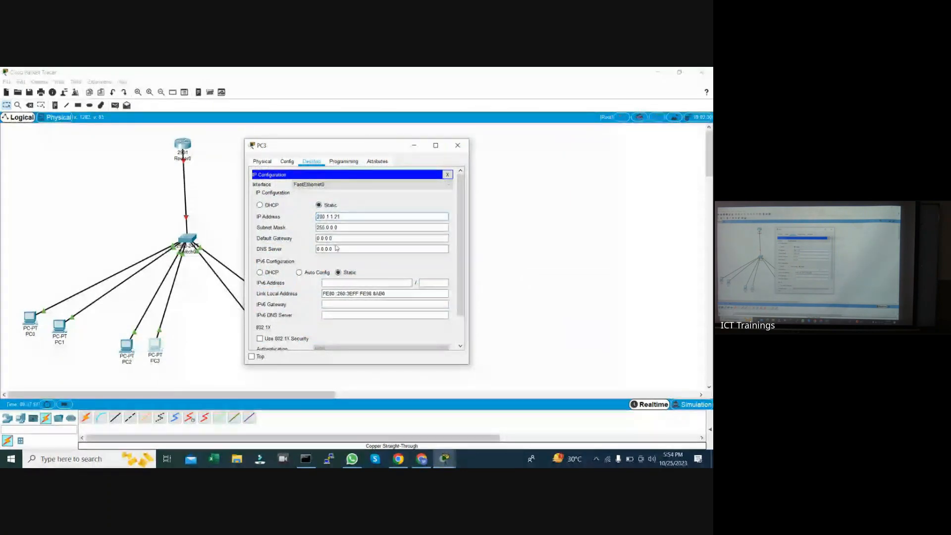
key(BackSpace)
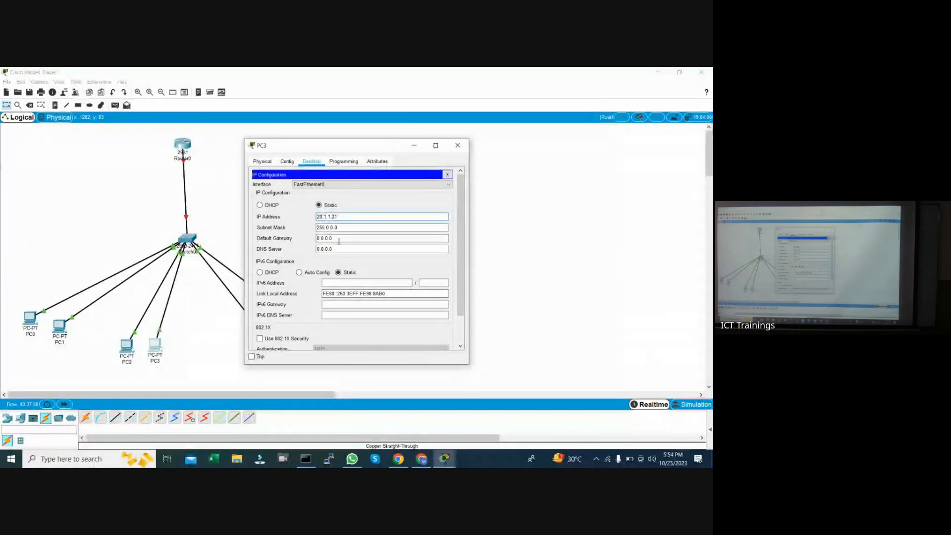
- Set PC3's default gateway to 20.1.1.100 and close its window
drag(333, 237, 306, 238)
text(20.1.1.1)
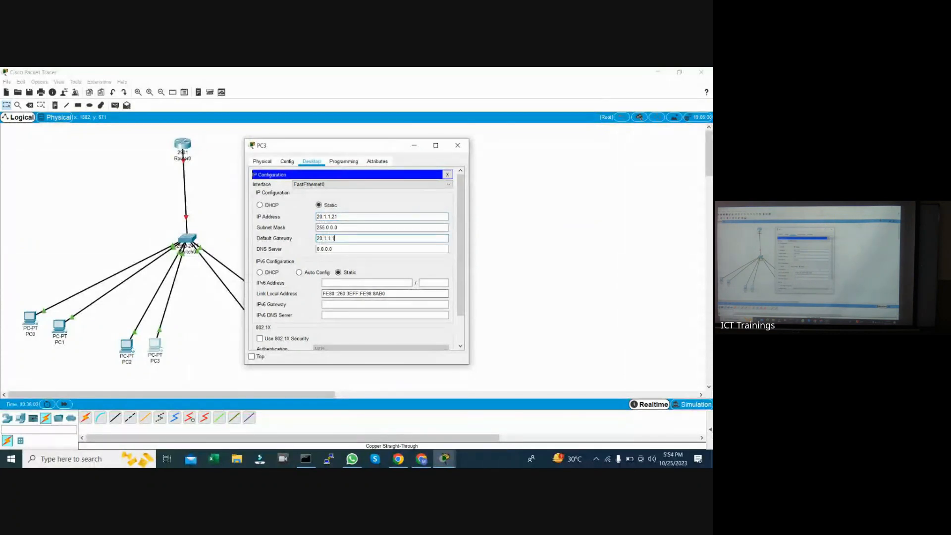
text(00)
click(447, 174)
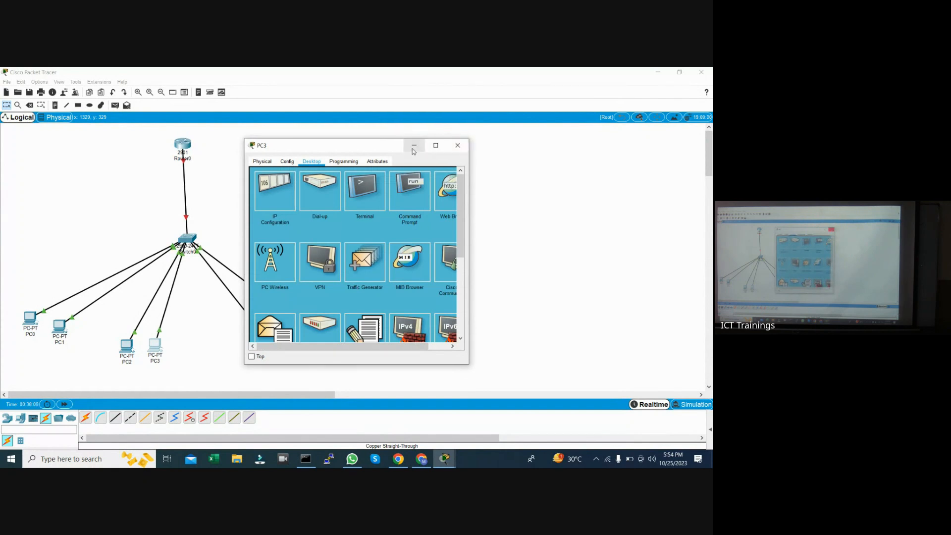
click(457, 145)
- Open PC4's IP configuration and set its static IP address to 30.1.1.30
click(262, 347)
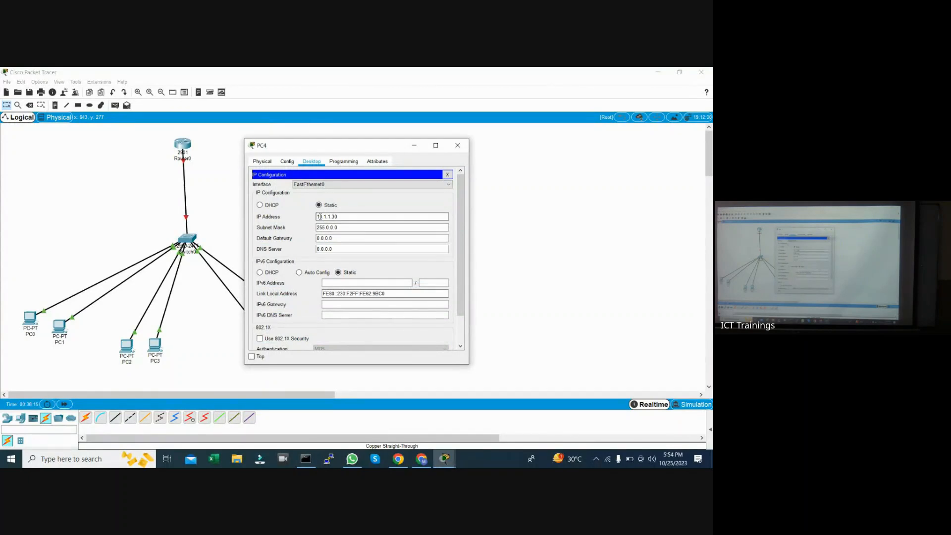
click(320, 217)
key(BackSpace)
text(3)
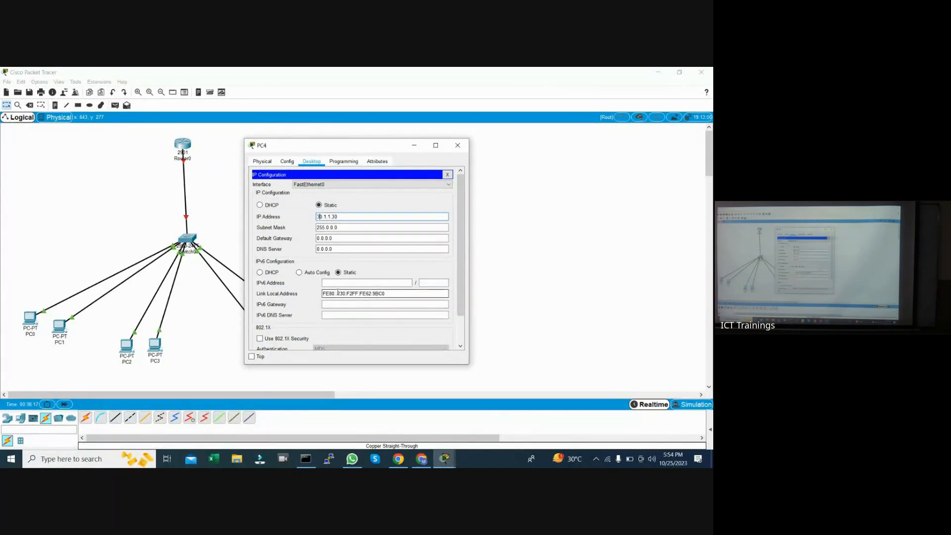
- Set PC4's default gateway to 30.1.1.100 and put its window away
click(333, 238)
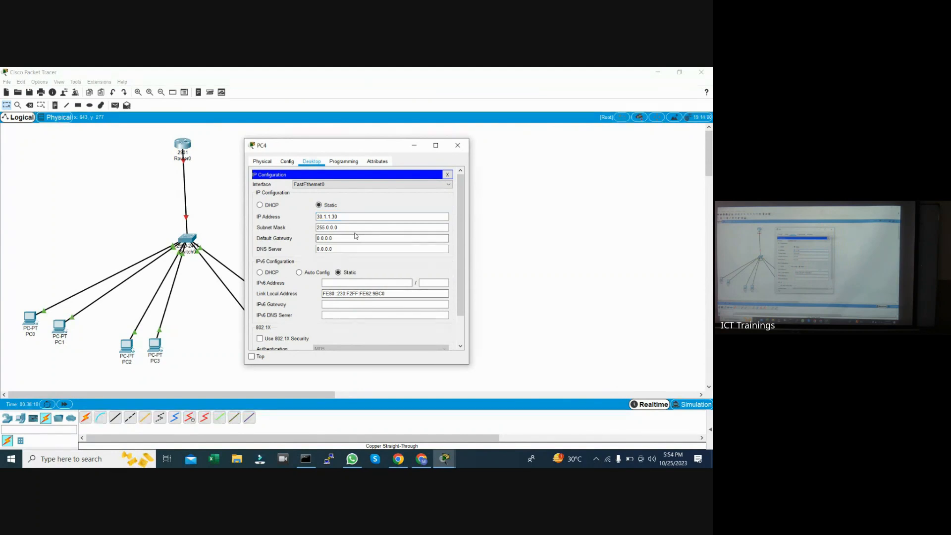
drag(333, 238, 304, 240)
text(30.1.1.100)
click(449, 175)
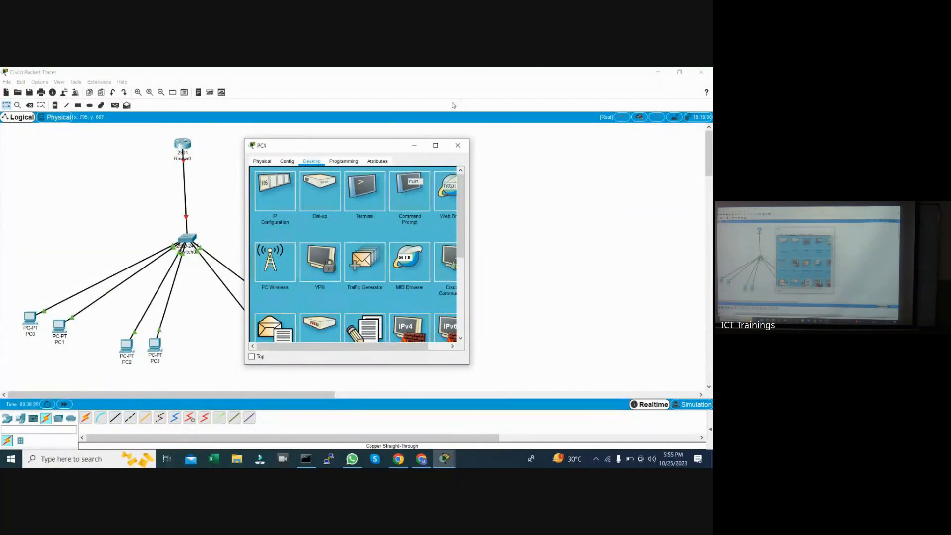
click(412, 149)
- Open PC5 and close its command prompt to get back to its desktop applications
click(317, 333)
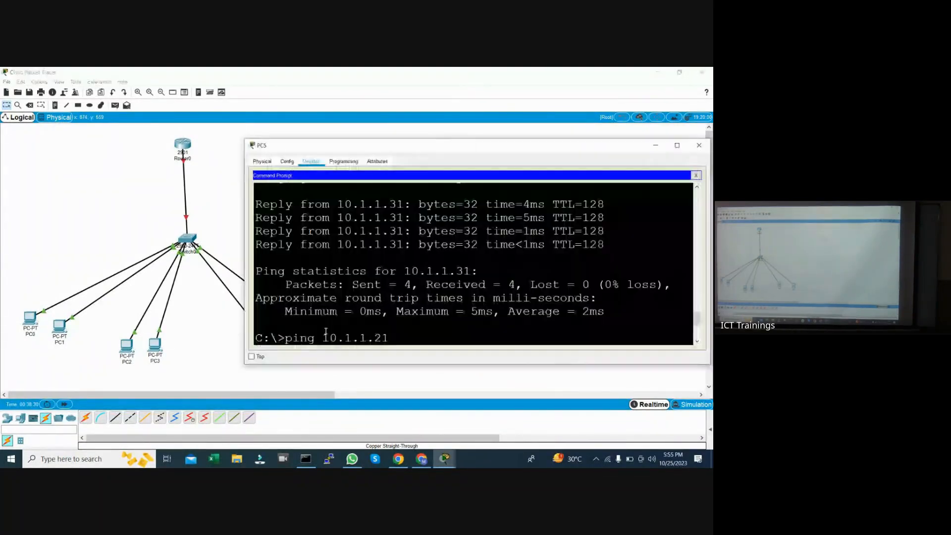
click(287, 162)
click(262, 162)
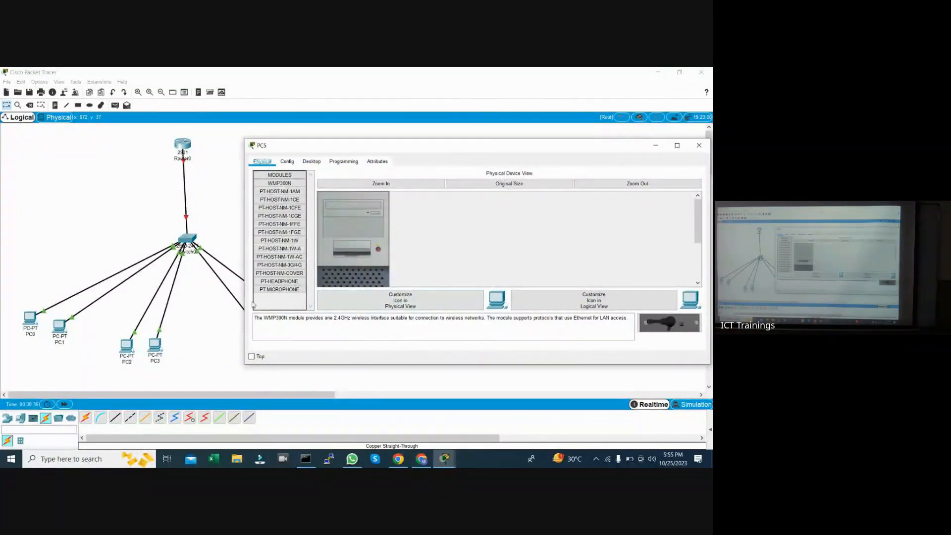
click(344, 162)
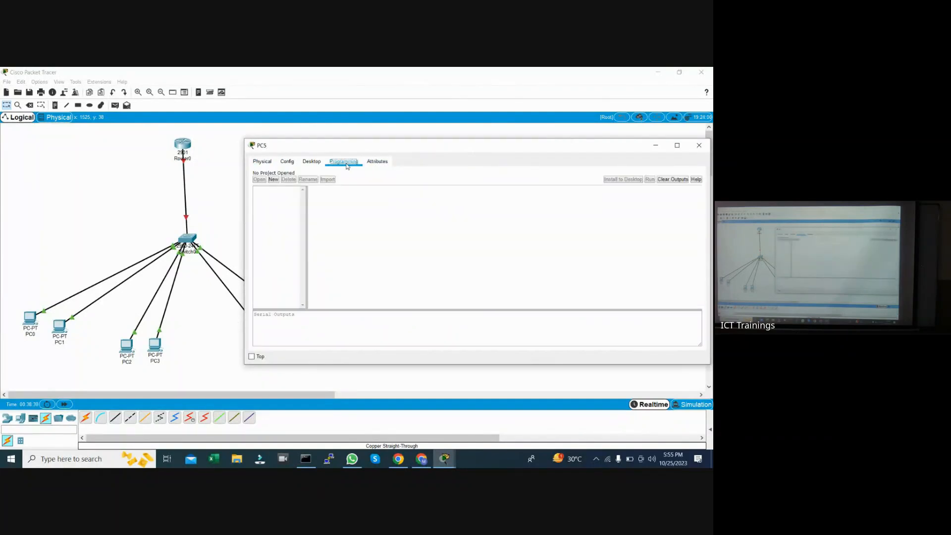
click(306, 162)
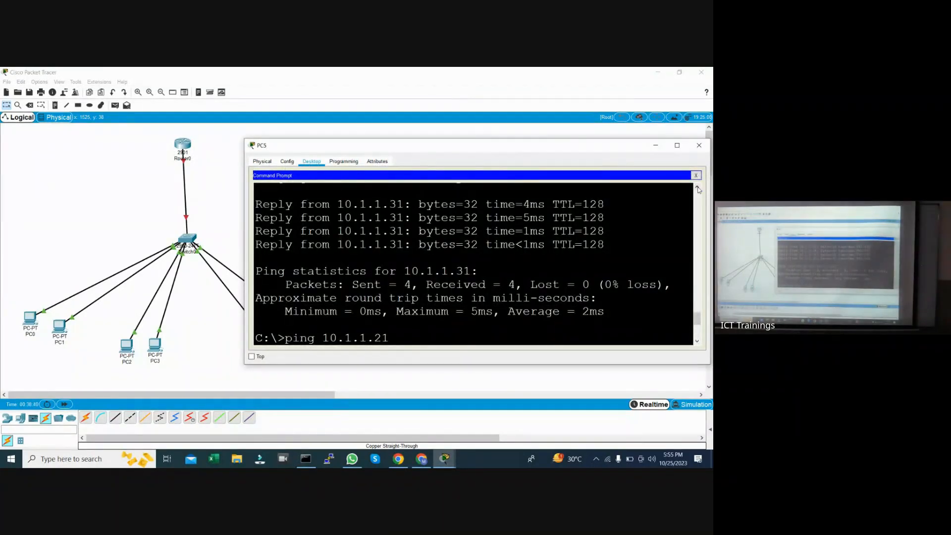
click(696, 176)
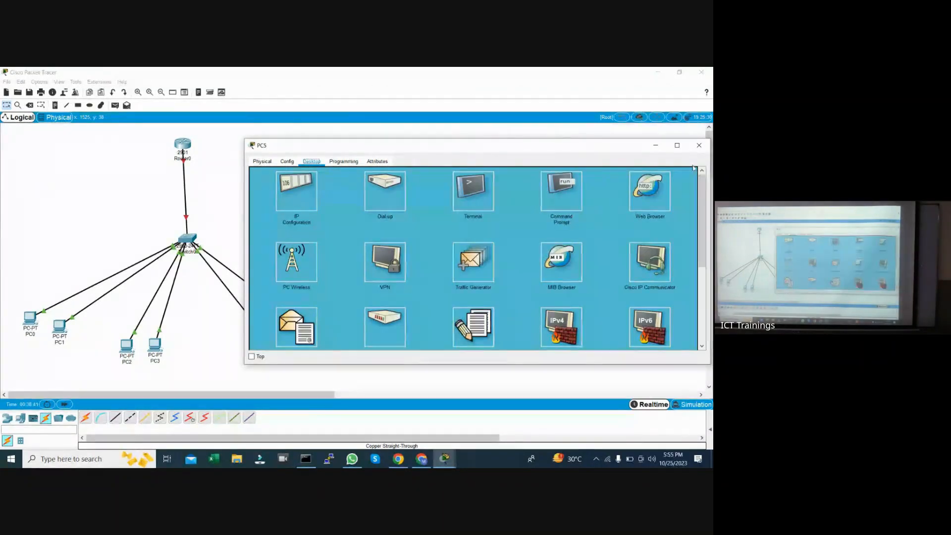
- Set PC5's static IP address to 30.1.1.31 and its default gateway to 30.1.1.100
click(311, 206)
click(405, 216)
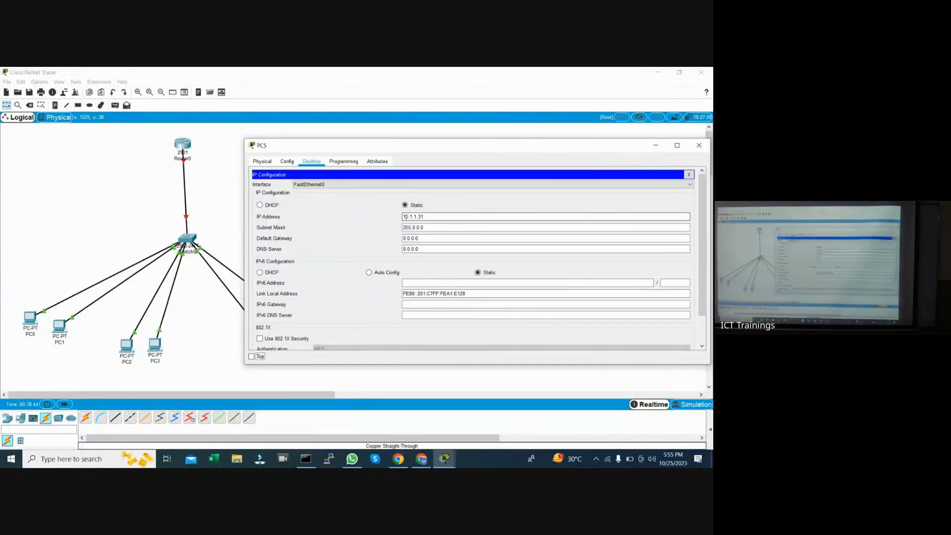
drag(406, 217, 325, 239)
text(3)
text(30.1)
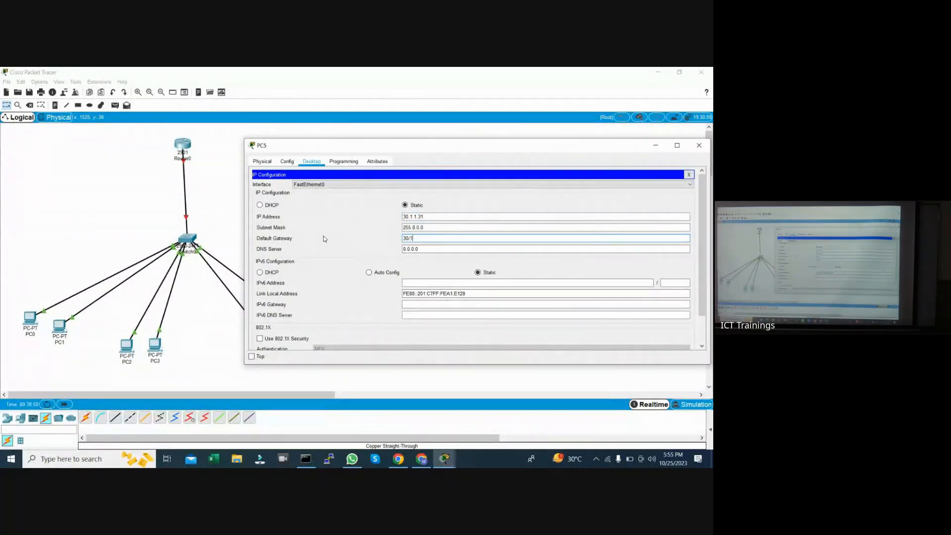
text(.1.100)
click(688, 175)
- Set PC0's default gateway to 10.1.1.100 in its IP configuration
click(30, 238)
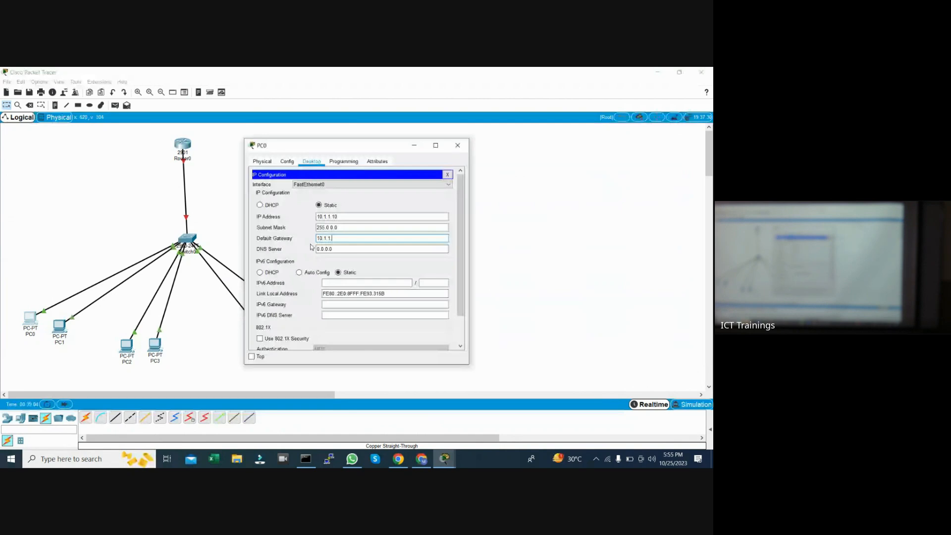
text(00)
click(449, 175)
- Set PC1's default gateway to 10.1.1.100 in its IP configuration
click(61, 329)
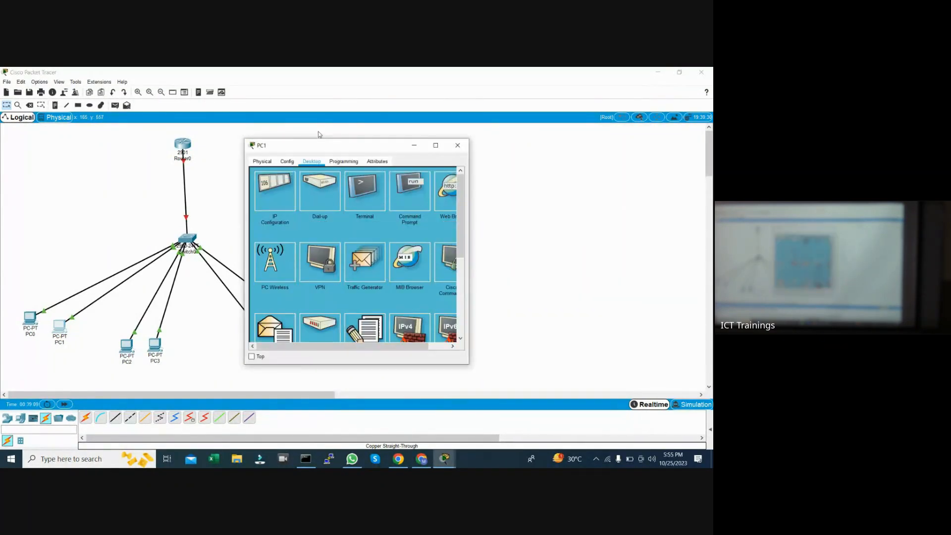
click(284, 184)
drag(342, 242, 290, 242)
text(10.1.1.100)
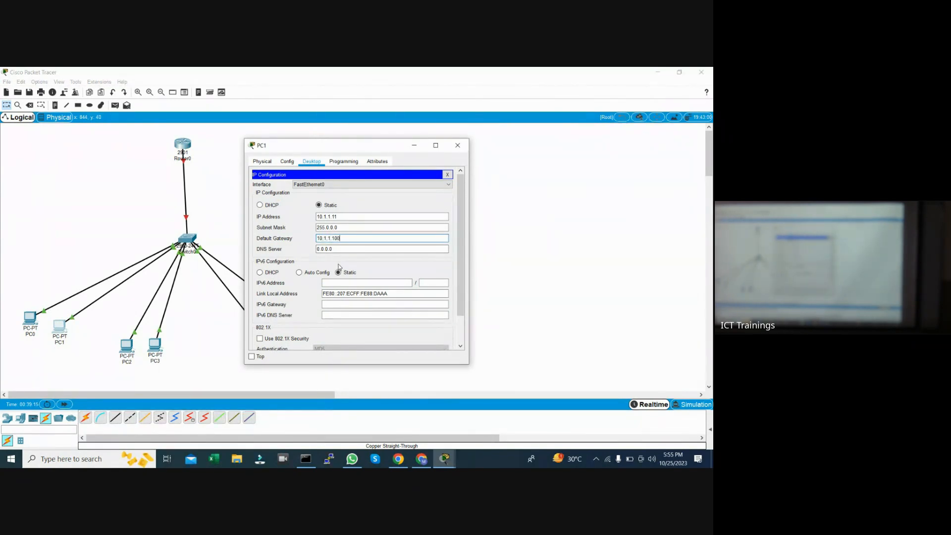
click(447, 174)
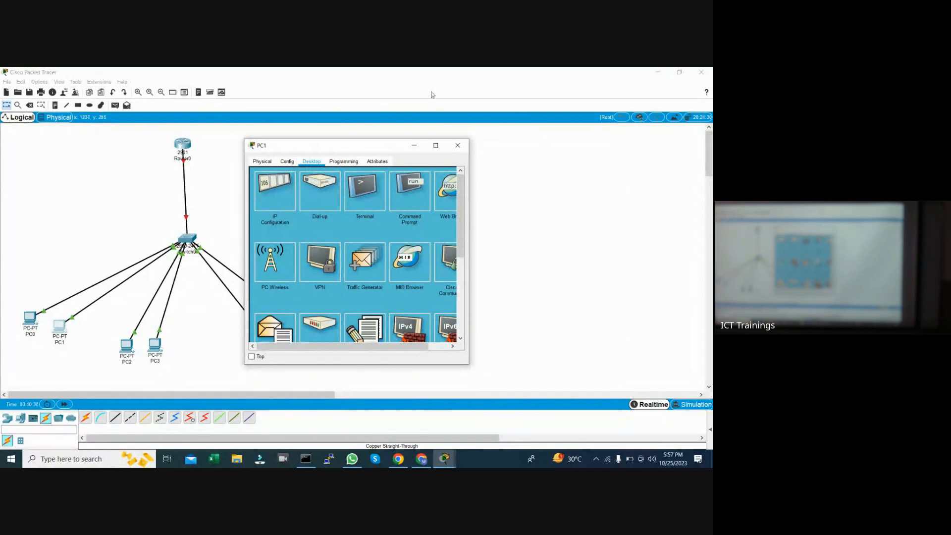
- Open Router0's command-line interface and maximize its window
click(181, 145)
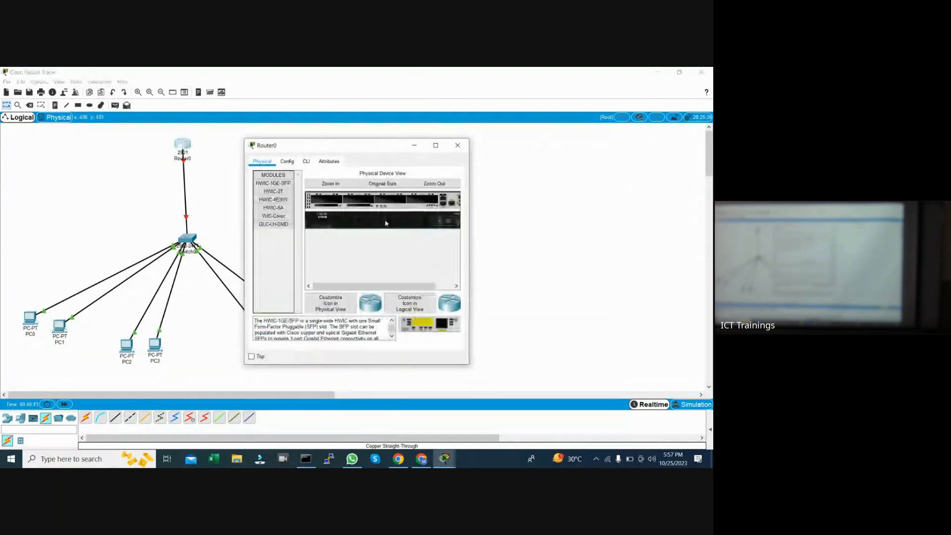
click(306, 161)
drag(384, 149, 162, 75)
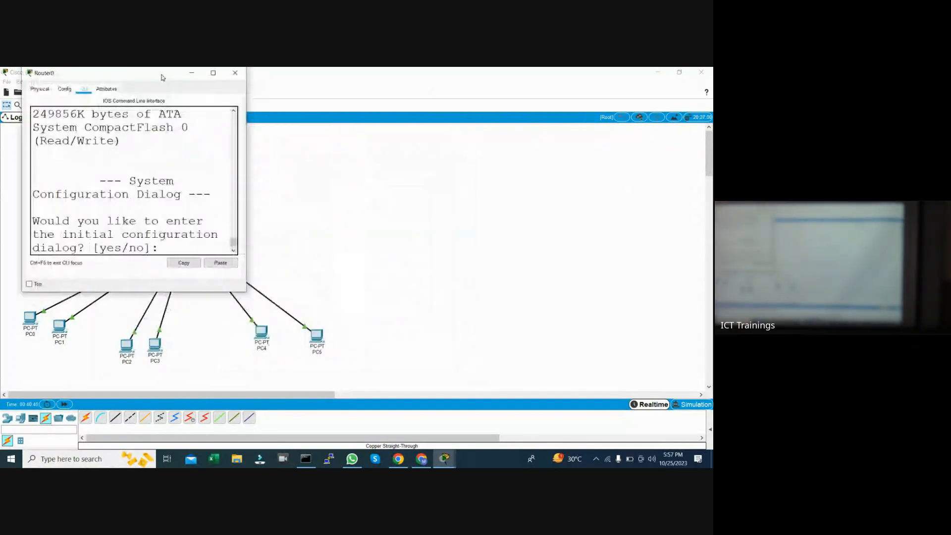
click(214, 73)
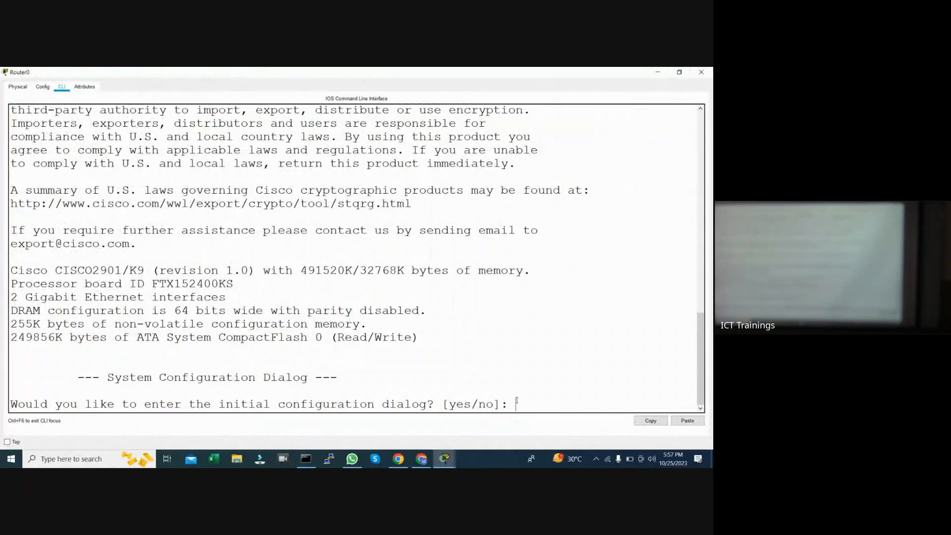
- Answer no to the router's initial configuration dialog and bring up the Router> prompt
text(no)
key(Return)
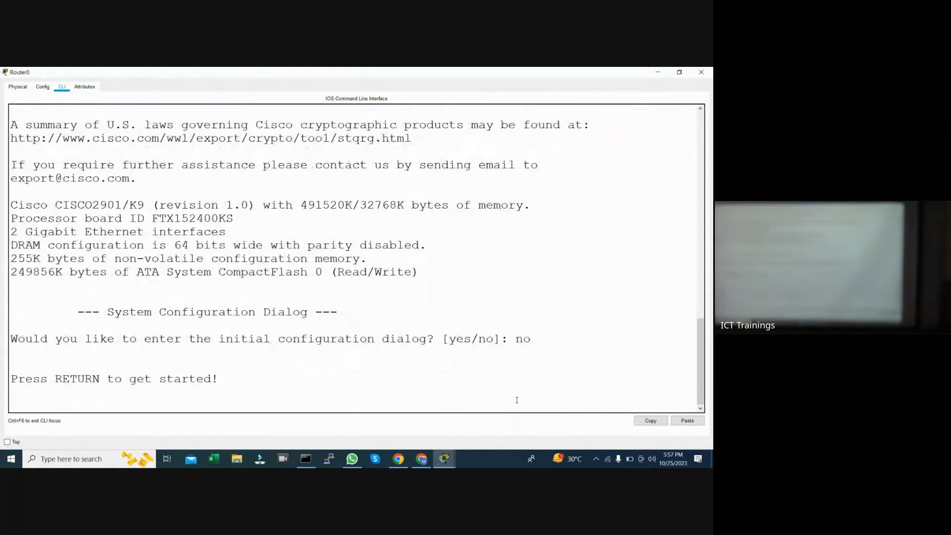
key(Return)
key(Return)
key(Return)
key(Return)
key(Return)
key(Return)
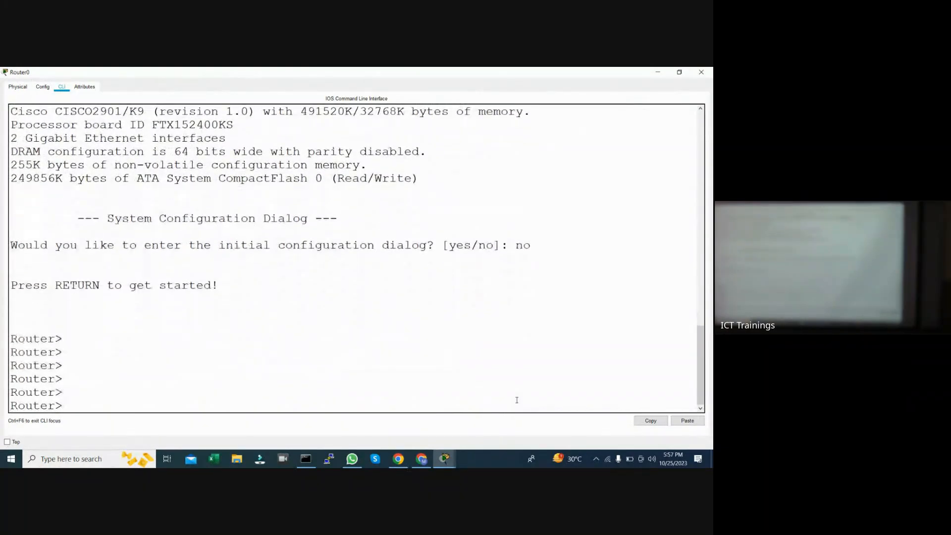
- Restore Router0's window from full screen, widening it across the workspace and making it taller
click(679, 72)
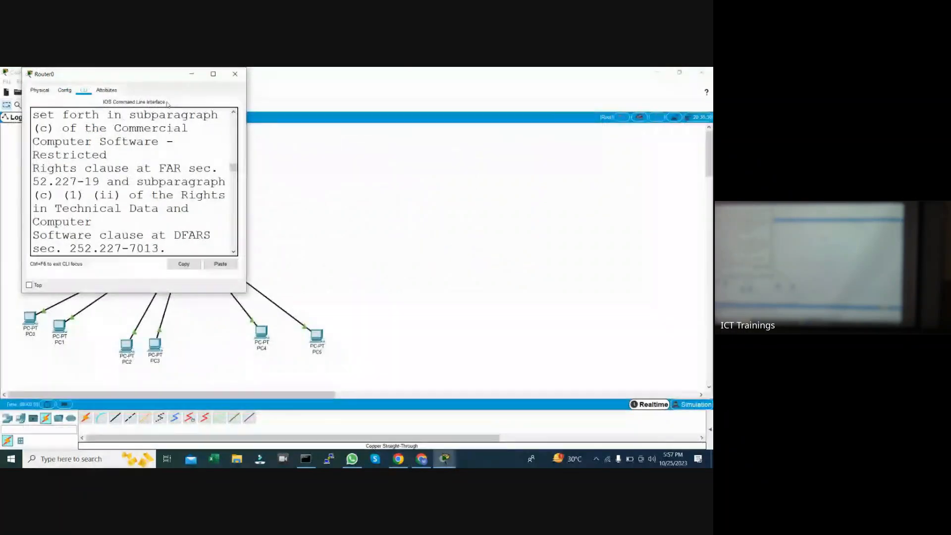
drag(93, 75, 88, 75)
drag(244, 135, 708, 135)
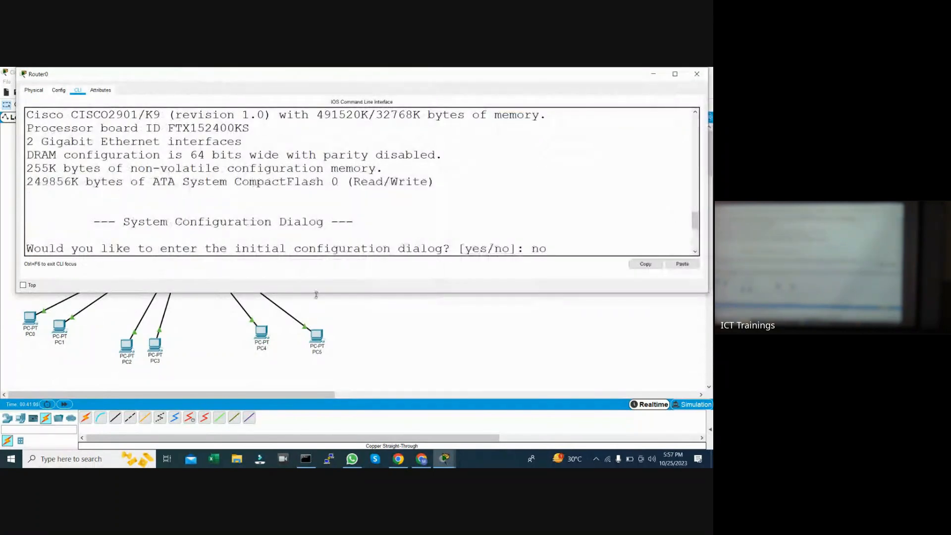
drag(320, 293, 323, 346)
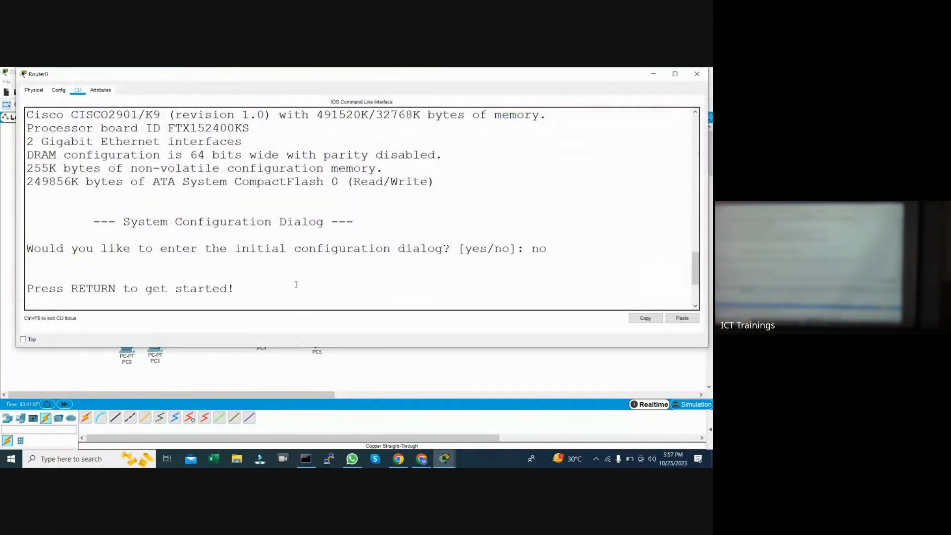
- Enter privileged EXEC mode on Router0 with the en command
key(Return)
key(Return)
key(Return)
key(Return)
key(Return)
key(Return)
key(Return)
key(Return)
key(Return)
key(Return)
key(Return)
key(Return)
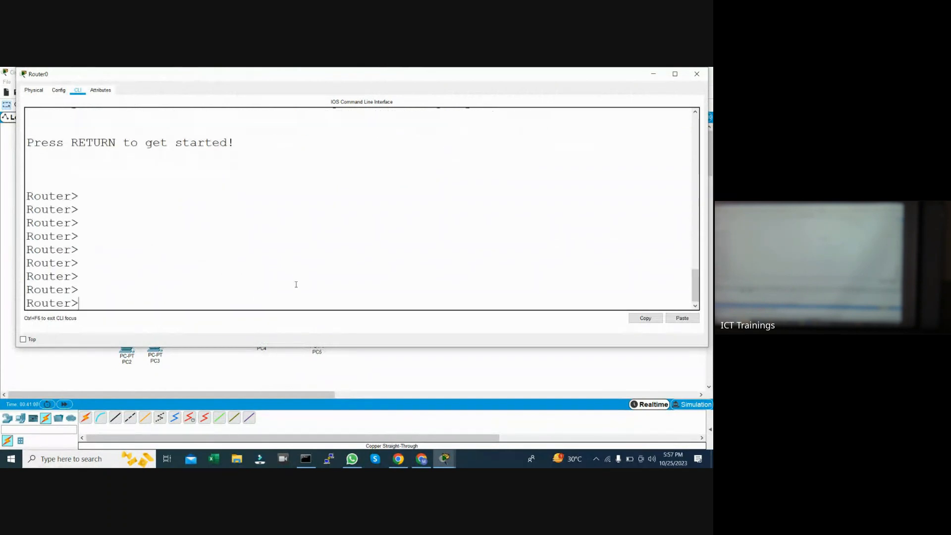
text(en)
key(Return)
key(Return)
key(Return)
key(Return)
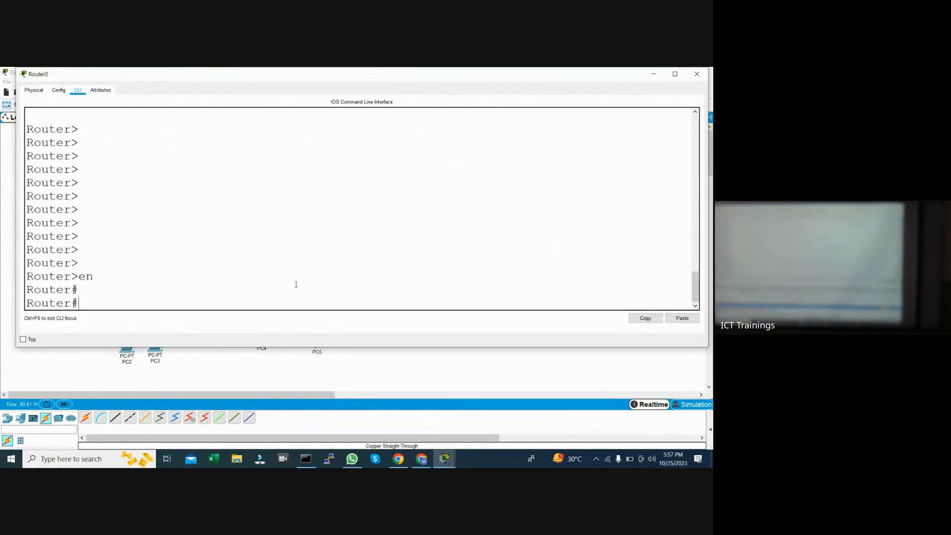
- List Router0's interfaces with sh ip int brie and examine the status of GigabitEthernet0/1
text(sh ip )
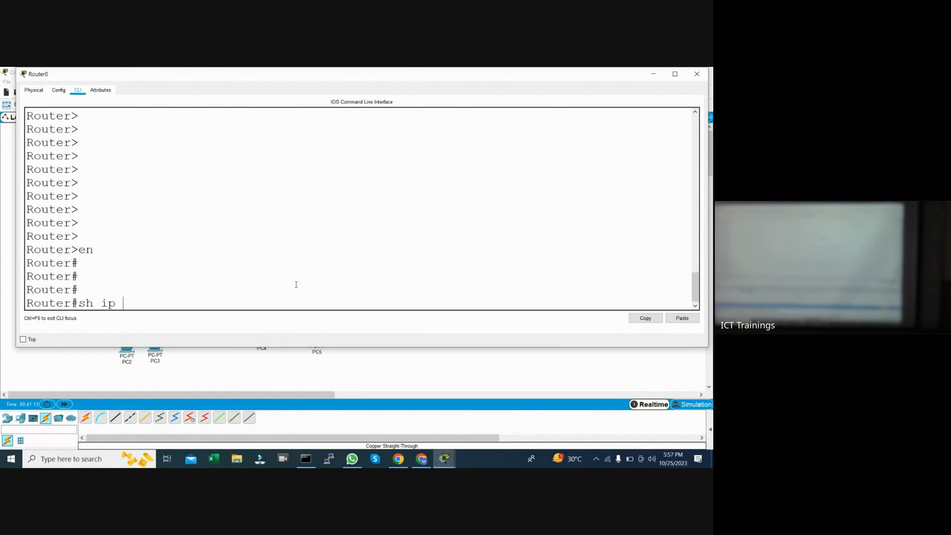
text(int brie)
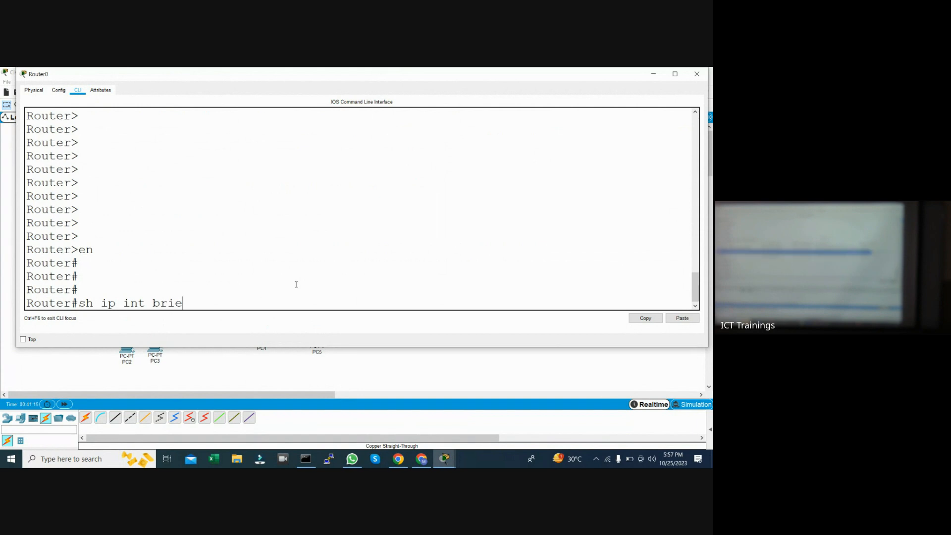
key(Return)
key(Return)
key(Return)
key(Return)
key(Return)
triple_click(26, 223)
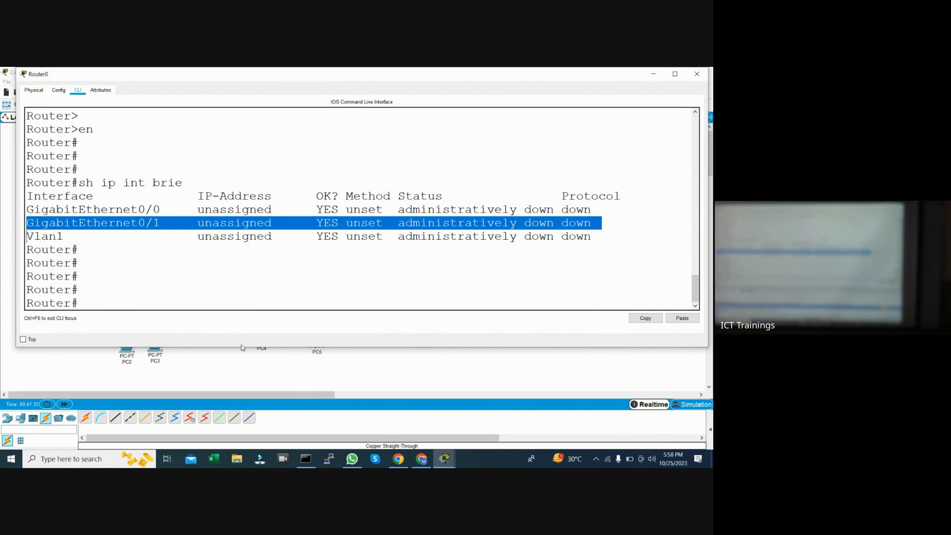
click(399, 263)
drag(400, 223, 561, 223)
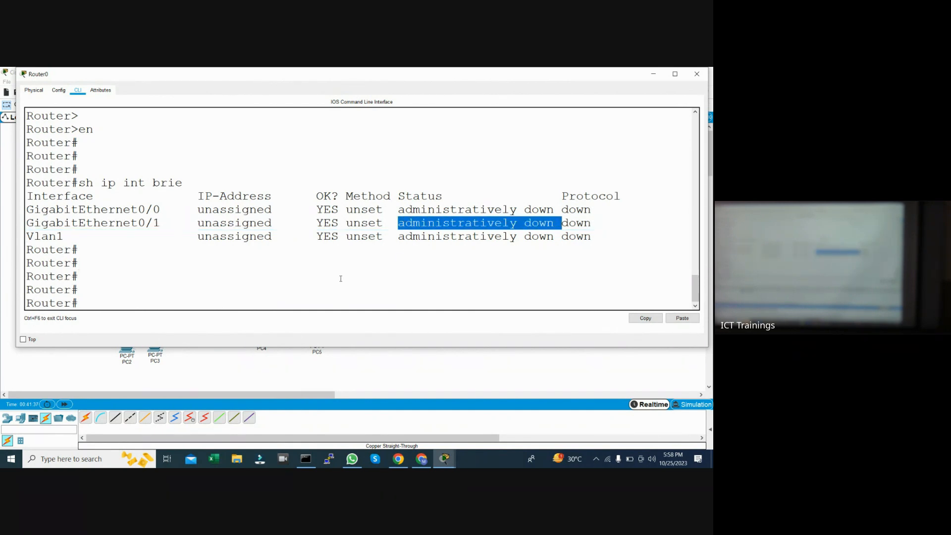
- Enable Router0's interface gig0/1 with no shut in configuration mode and return to privileged EXEC mode
click(95, 297)
text(conf t)
key(Return)
text(int)
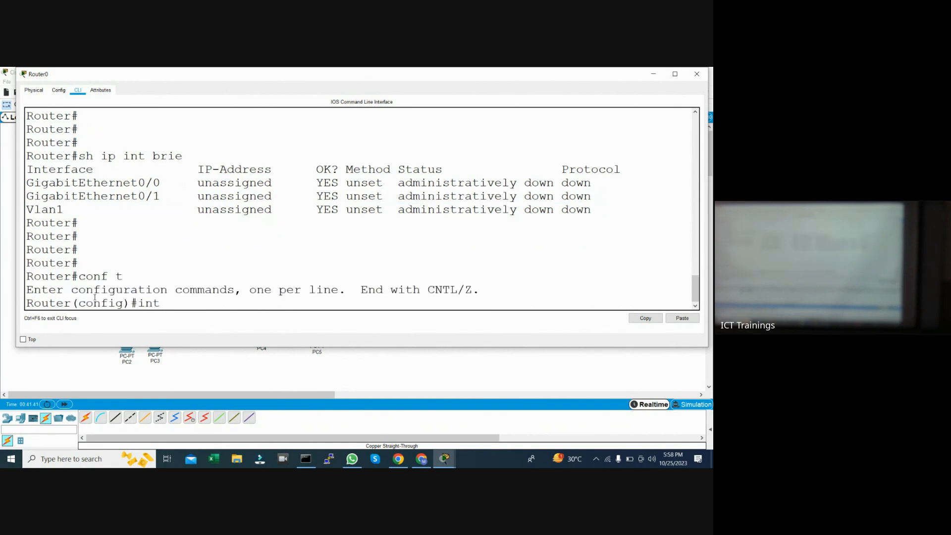
text( gig0/1)
key(Return)
key(Return)
key(Return)
text(no shut)
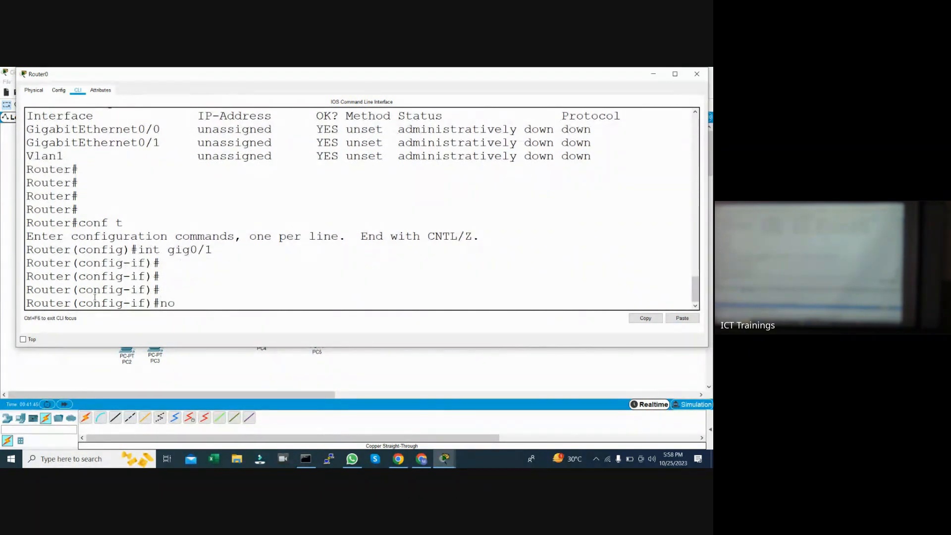
key(Return)
key(Return)
key(Return)
key(Return)
text(end)
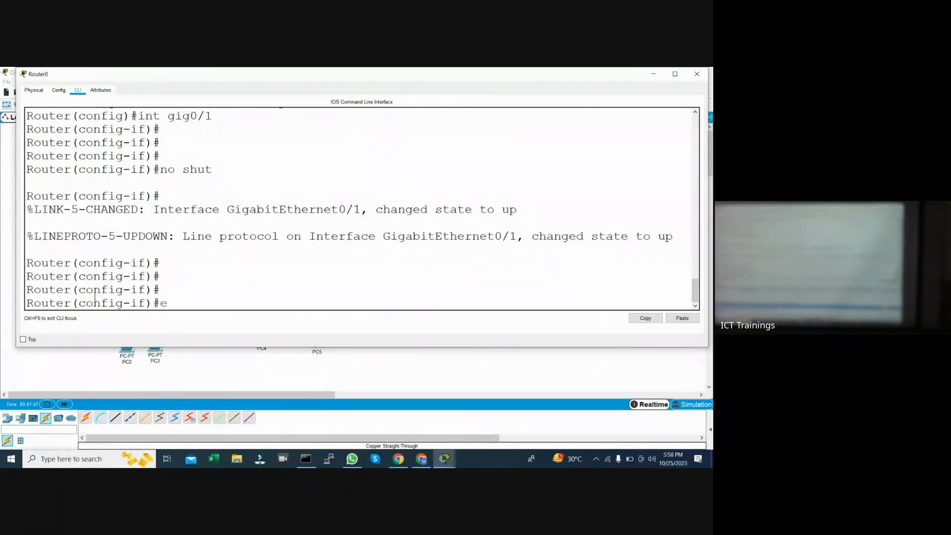
key(Return)
key(Return)
key(Return)
key(Return)
key(Return)
- Run sh ip int brie again and check the GigabitEthernet0/1 line
text(sh ip int brie)
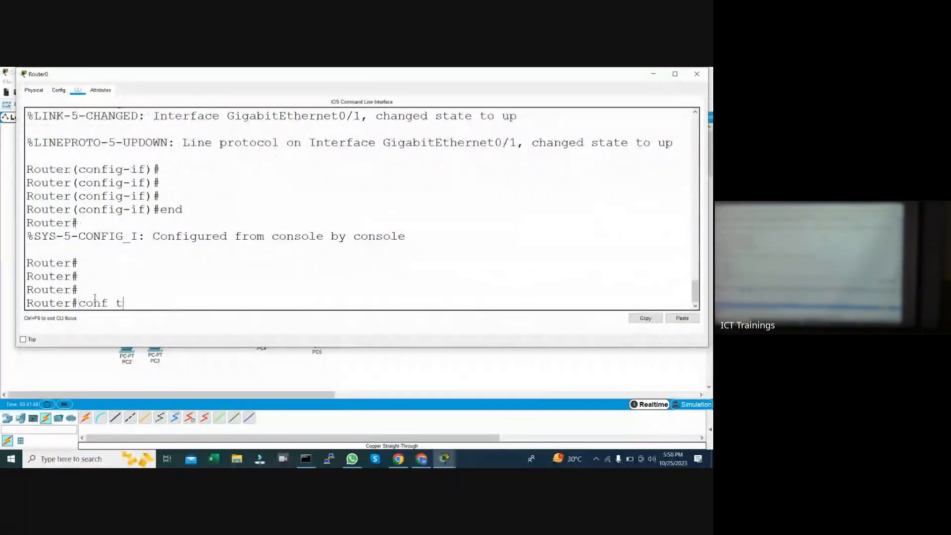
key(Return)
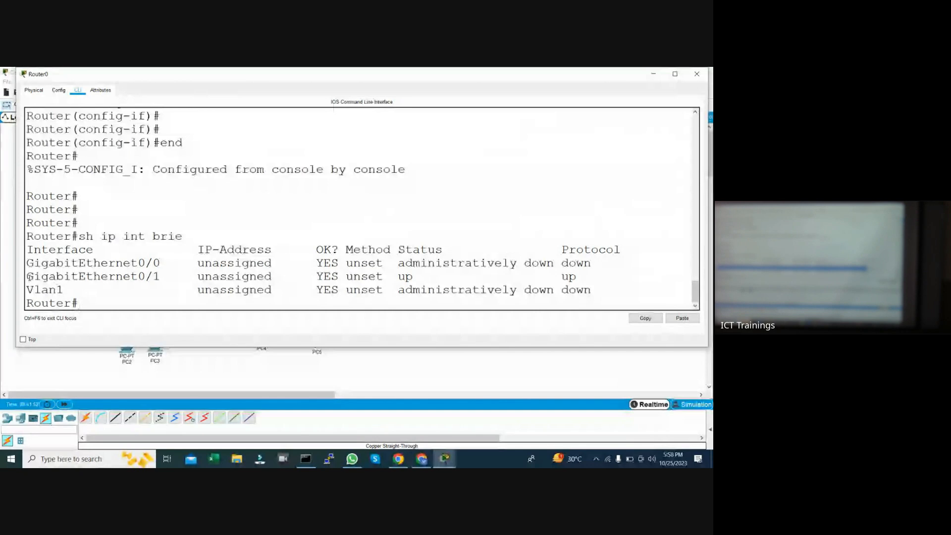
drag(29, 278, 27, 290)
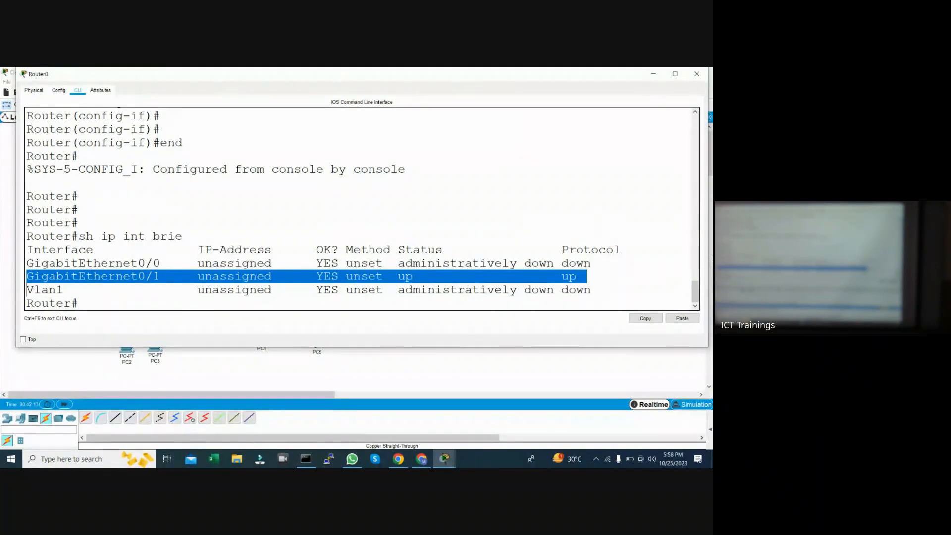
- Enter global configuration mode, look up the allowed subinterface numbers and create subinterface gig0/1.10 on Router0
key(Return)
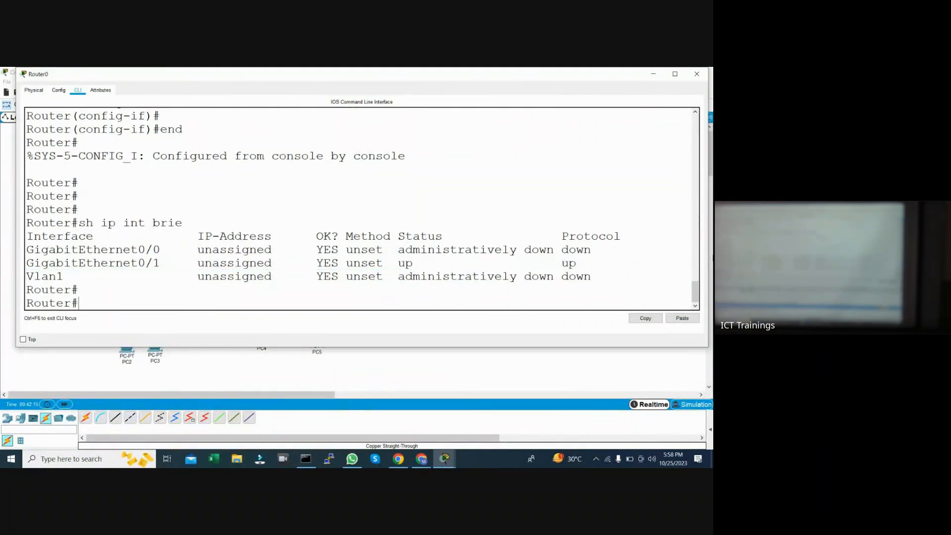
key(Return)
key(Return)
key(Return)
text(conf t)
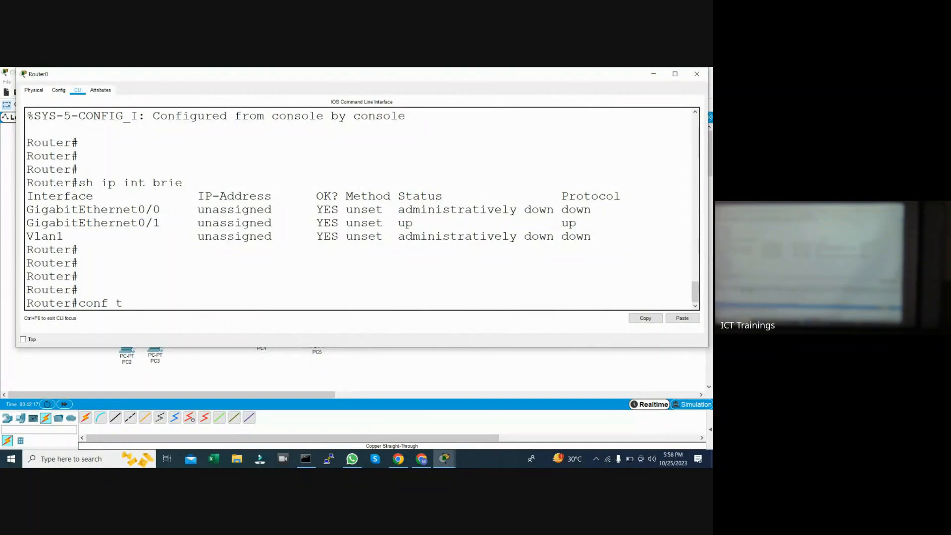
key(Return)
key(Return)
key(Return)
text(int)
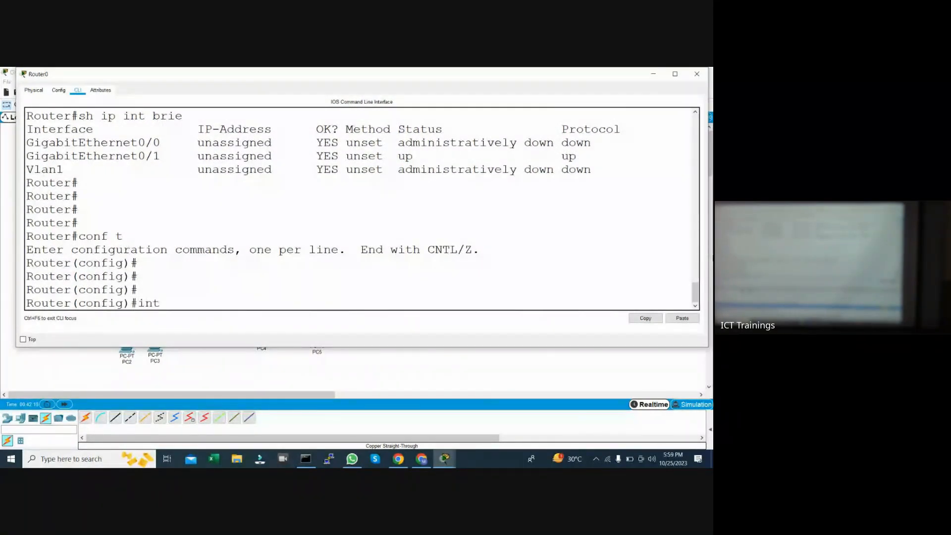
text( gig0/1)
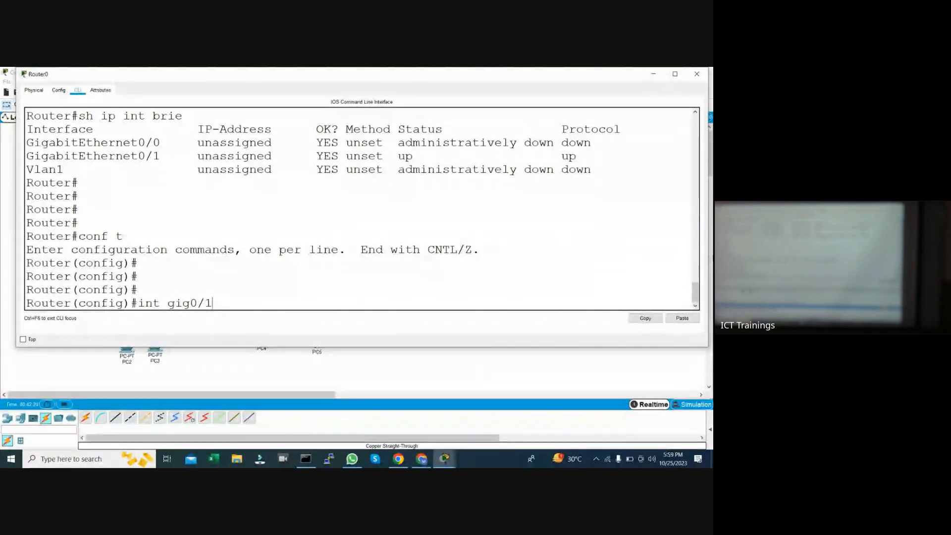
text(.?)
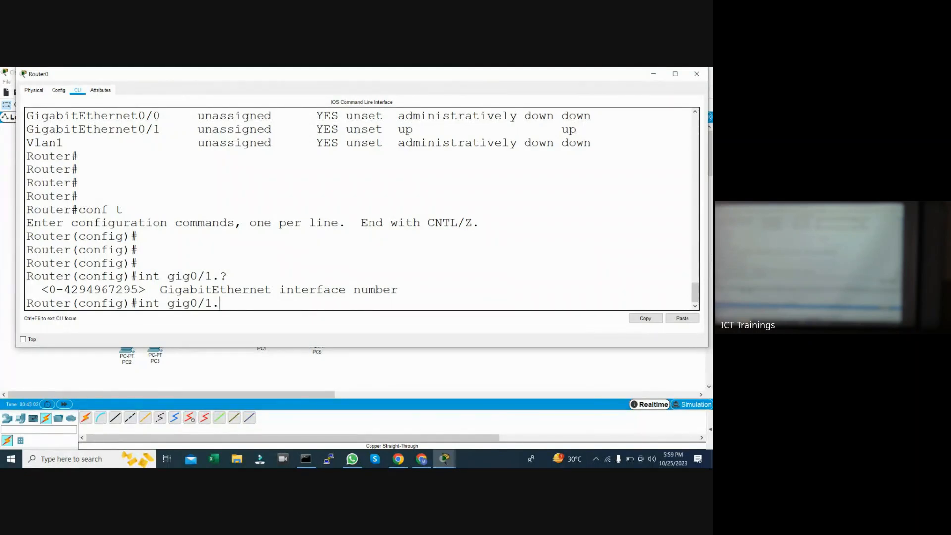
text(10)
key(Return)
key(Return)
key(Return)
key(Return)
key(Return)
key(Return)
key(Return)
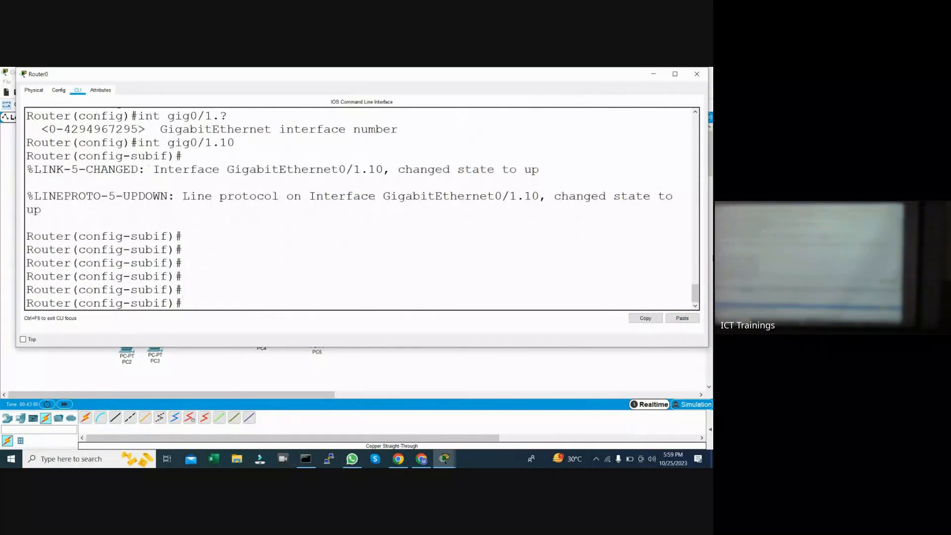
- Try to assign IP address 10.1.1.100 with mask 255.0.0.0 to subinterface gig0/1.10
text(ip add)
text(10.1.1.100)
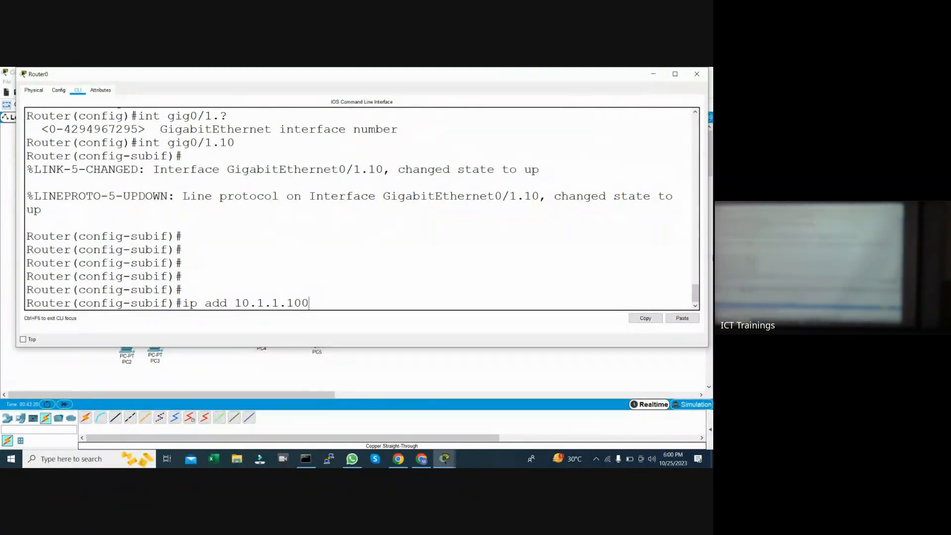
text( 255.0.0.0)
key(Return)
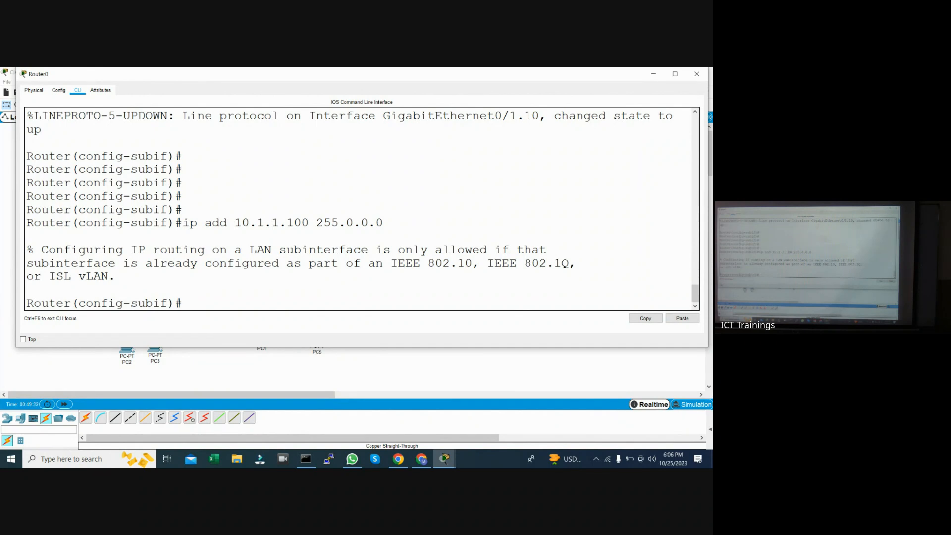
- Set encapsulation dot1Q 10 on subinterface gig0/1.10
text(enca)
key(Tab)
text(do)
key(Tab)
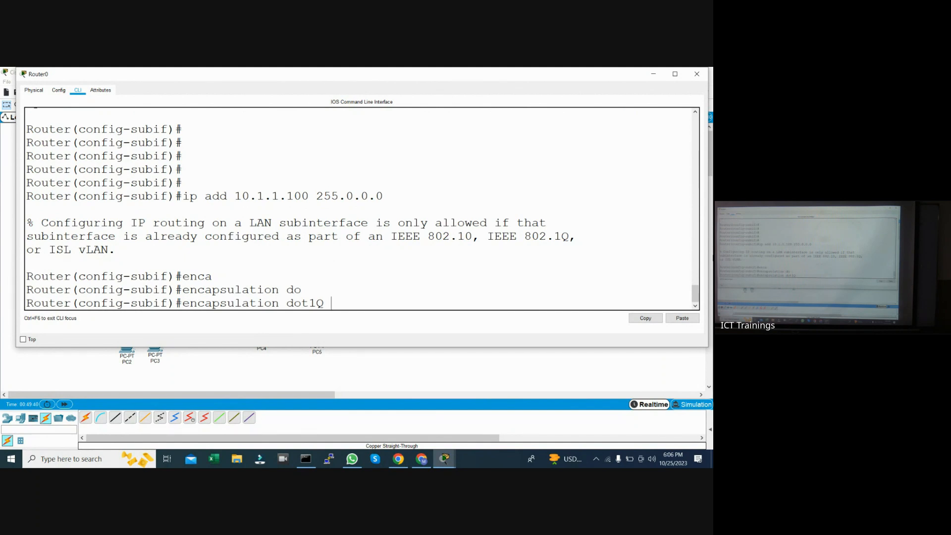
text(10)
key(Return)
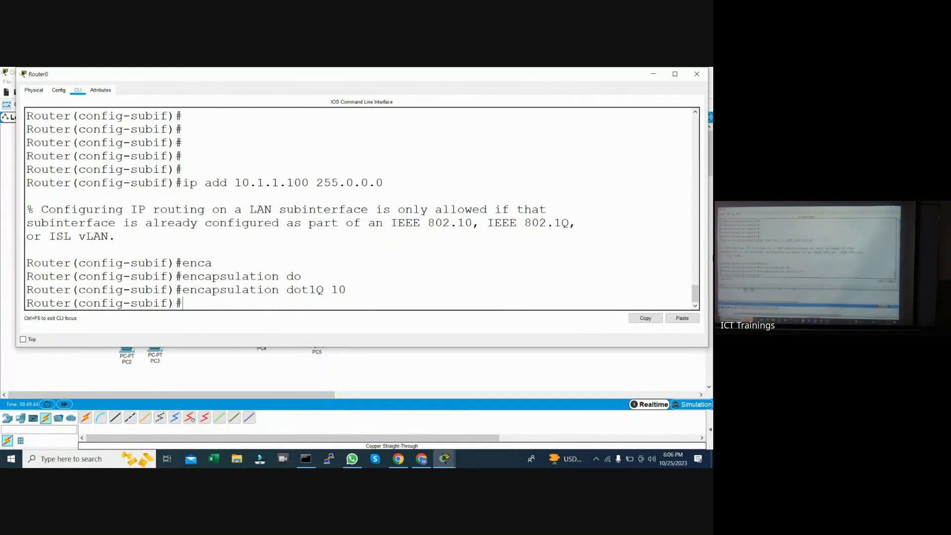
- Assign IP address 10.1.1.100 with mask 255.0.0.0 to subinterface gig0/1.10
key(Return)
key(Return)
key(Up)
key(Up)
key(Up)
key(Up)
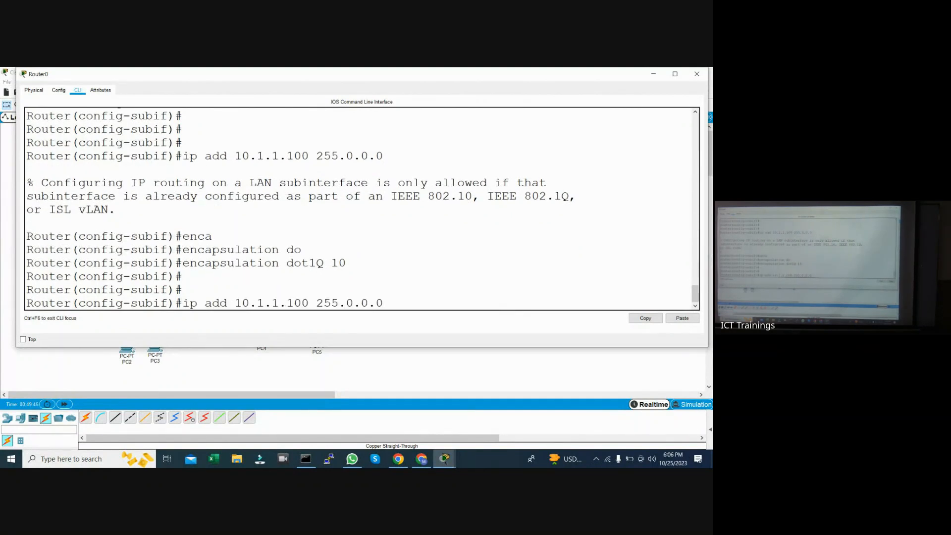
key(Return)
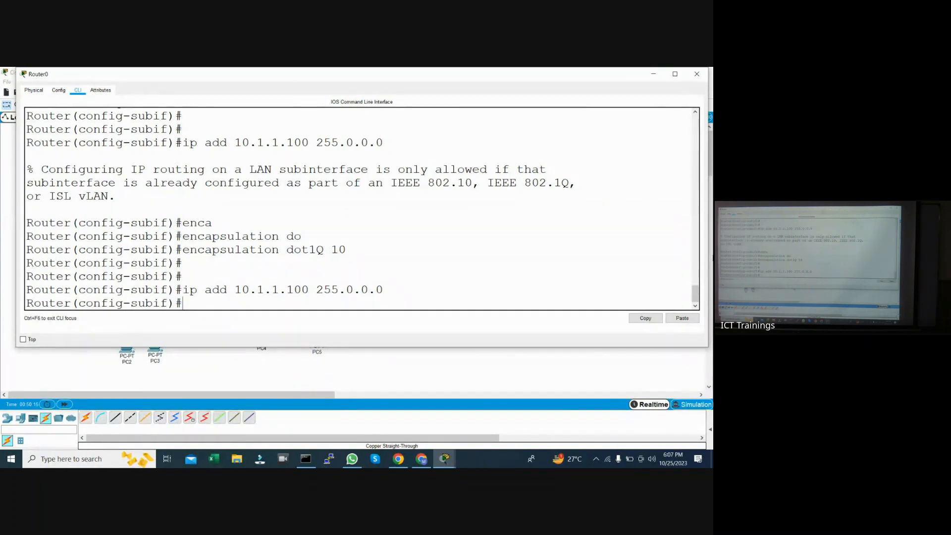
- Create subinterface gig0/1.20 on Router0
key(Return)
key(Return)
key(Return)
key(Up)
key(Up)
key(Down)
key(Up)
key(Up)
key(BackSpace)
key(BackSpace)
text(20)
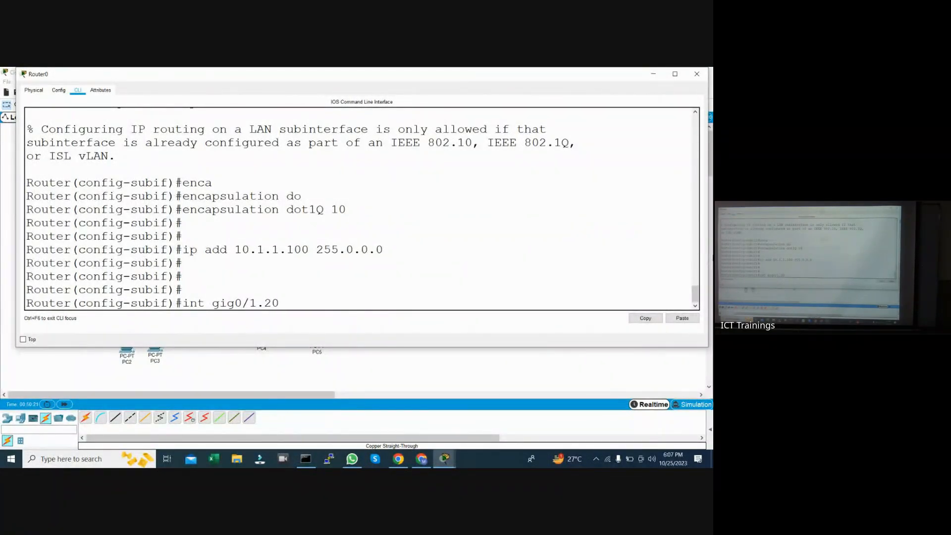
key(Return)
key(Return)
key(Return)
key(Return)
- Set encapsulation dot1Q 20 on subinterface gig0/1.20
key(Up)
key(Up)
key(Up)
key(BackSpace)
key(BackSpace)
text(20)
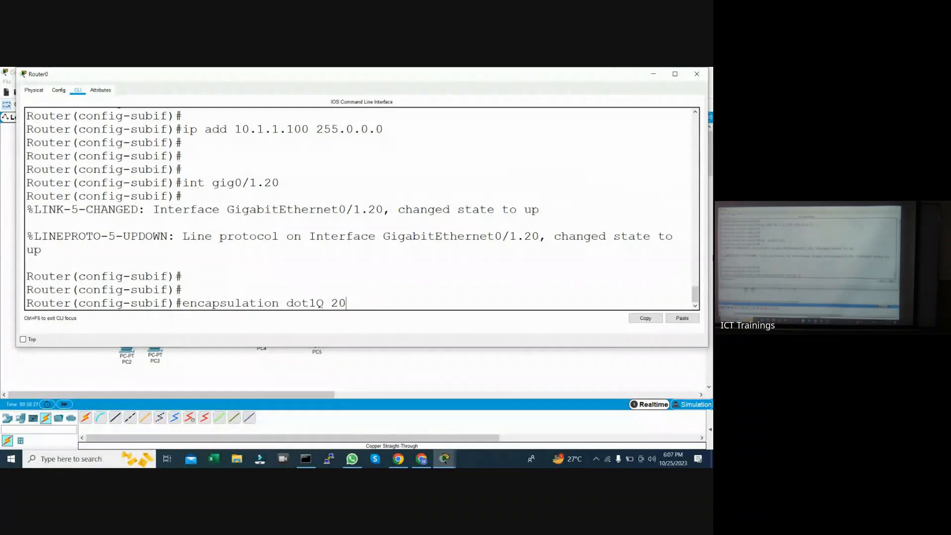
key(Return)
key(Return)
key(Return)
- Assign IP address 20.1.1.100 with mask 255.0.0.0 to subinterface gig0/1.20 by editing the earlier address command
key(Up)
key(Up)
key(Up)
key(Left)
key(Left)
key(Left)
key(Left)
key(Left)
key(Left)
key(Left)
key(Left)
key(Left)
key(Left)
key(Left)
key(Left)
key(Left)
key(Left)
key(Left)
key(Left)
key(Left)
key(Left)
key(Left)
key(Left)
key(Right)
key(BackSpace)
text(2)
key(Return)
- Create subinterface gig0/1.30 on Router0
key(Up)
key(Up)
key(Up)
key(BackSpace)
key(BackSpace)
text(3)
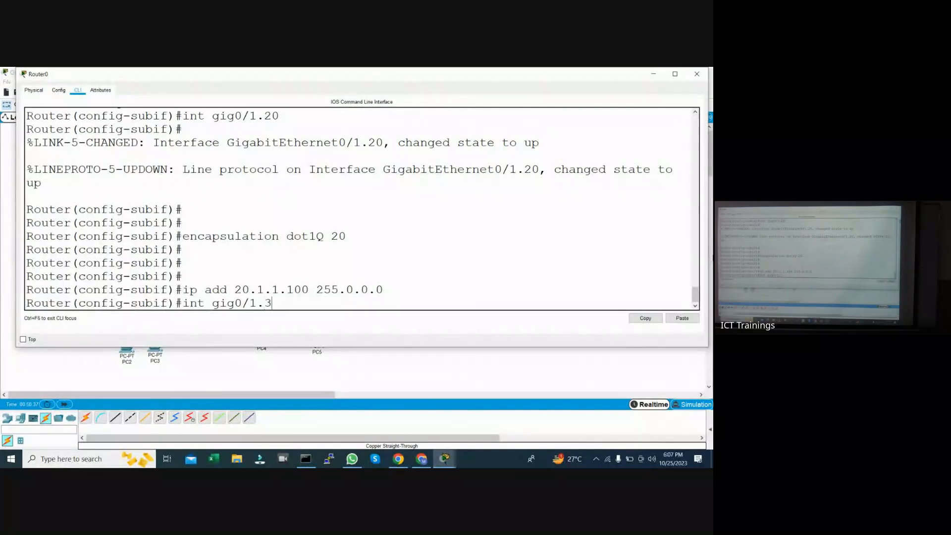
text(0)
key(Return)
key(Return)
key(Return)
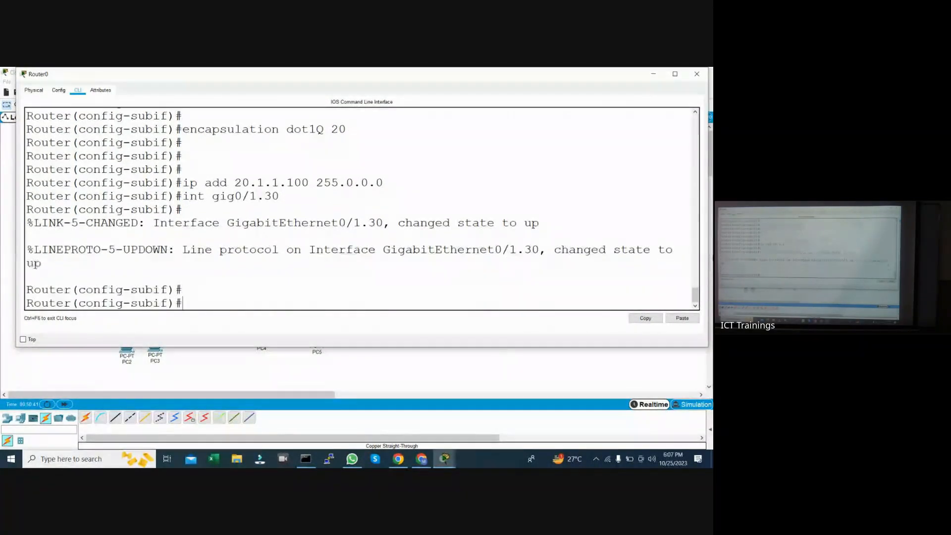
- Set encapsulation dot1Q 30 on subinterface gig0/1.30
key(Up)
key(Up)
key(Up)
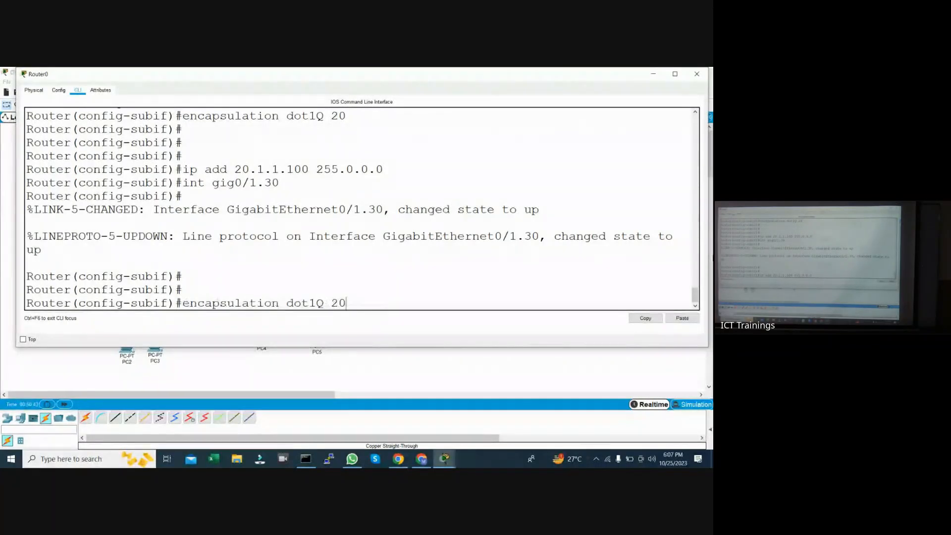
key(BackSpace)
key(BackSpace)
text(30)
key(Return)
key(Return)
key(Return)
key(Return)
- Assign IP address 30.1.1.100 with mask 255.0.0.0 to subinterface gig0/1.30 by reusing the earlier address command, and leave configuration mode
key(Up)
key(Up)
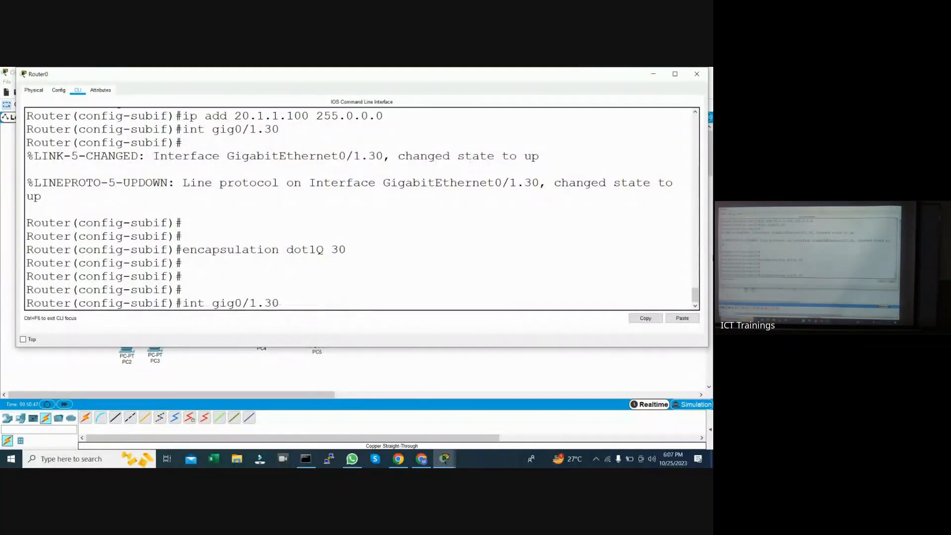
key(Left)
key(Left)
key(Left)
key(Left)
key(Left)
key(Left)
key(Left)
key(Left)
key(Left)
key(Left)
key(Left)
key(Left)
key(Left)
key(Left)
key(Left)
key(Left)
key(Left)
key(Left)
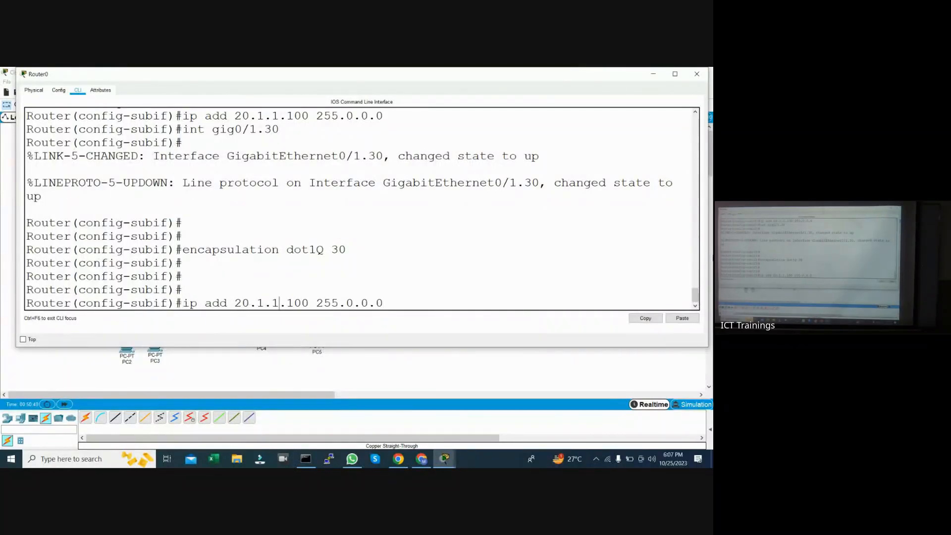
key(BackSpace)
text(3)
key(Return)
key(Return)
key(Return)
key(Return)
text(end)
key(Return)
key(Return)
key(Return)
key(Return)
key(Return)
key(Return)
key(Return)
key(Return)
key(Return)
key(Return)
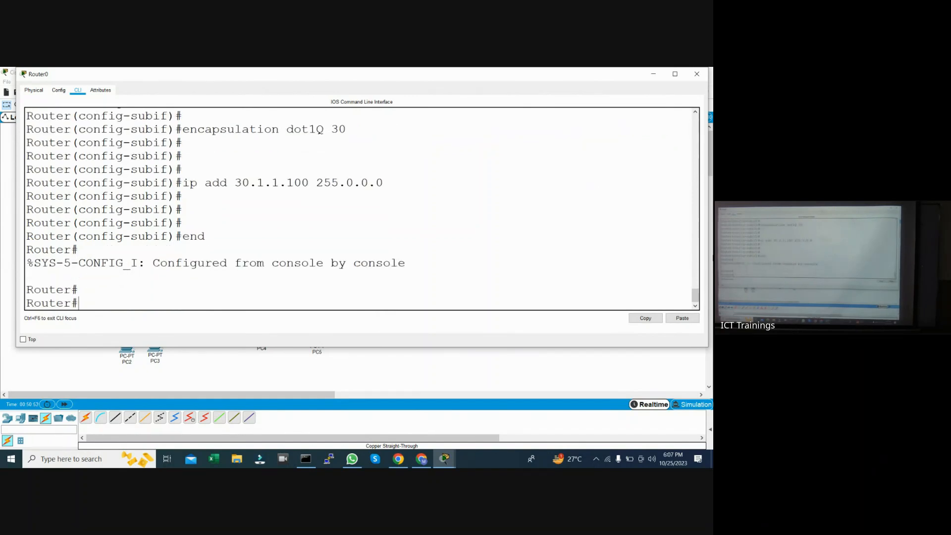
- Show the brief IP interface summary on Router0 and examine the rows for GigabitEthernet0/1 and its subinterfaces
key(Up)
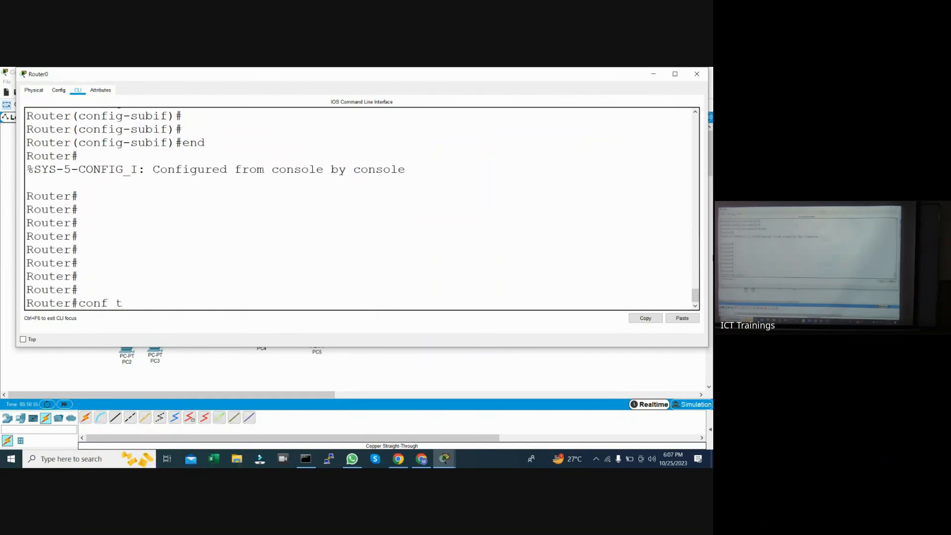
key(Up)
key(Return)
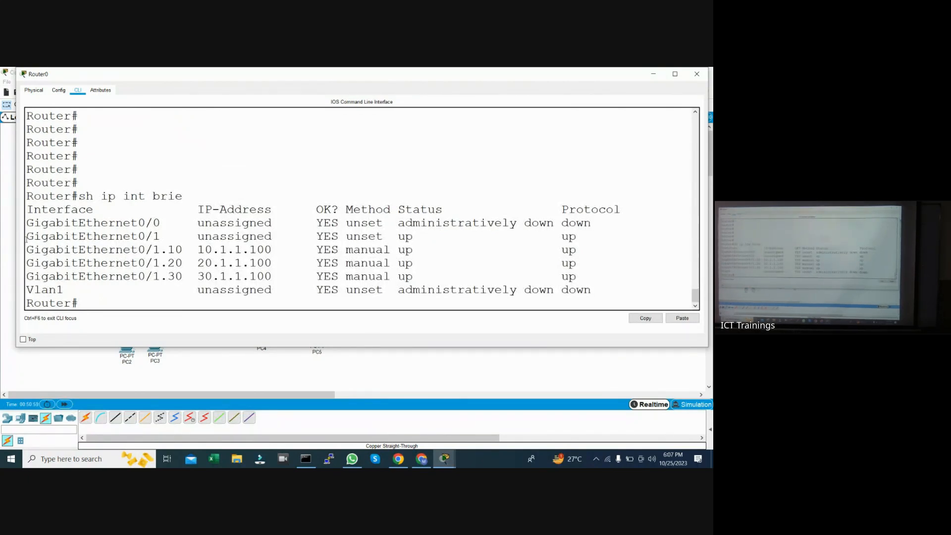
drag(28, 237, 680, 276)
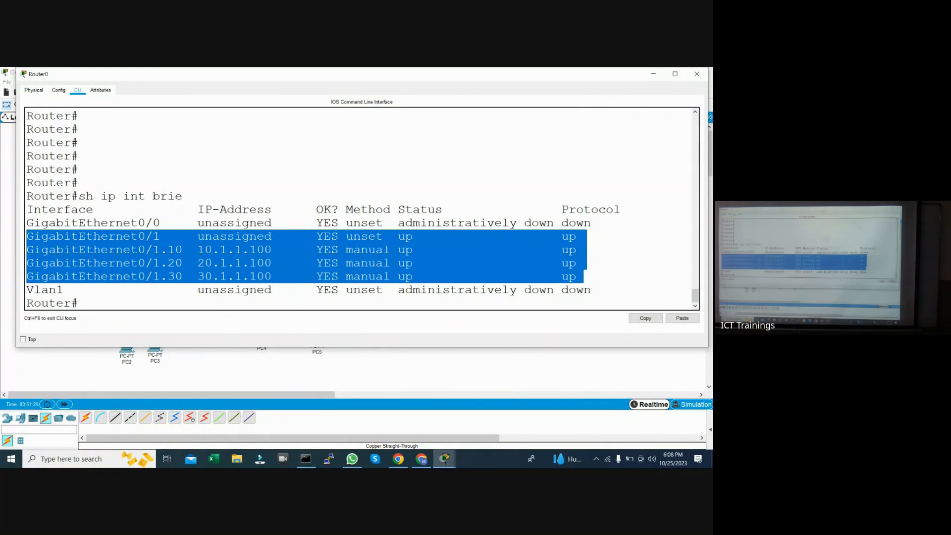
- Return to the network topology, open Switch0's command line and enter privileged EXEC mode
click(445, 460)
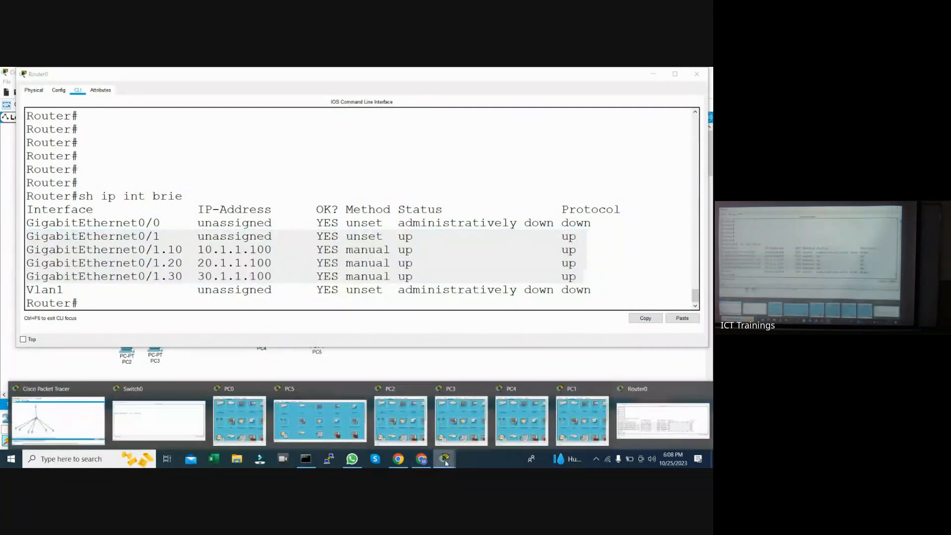
click(56, 420)
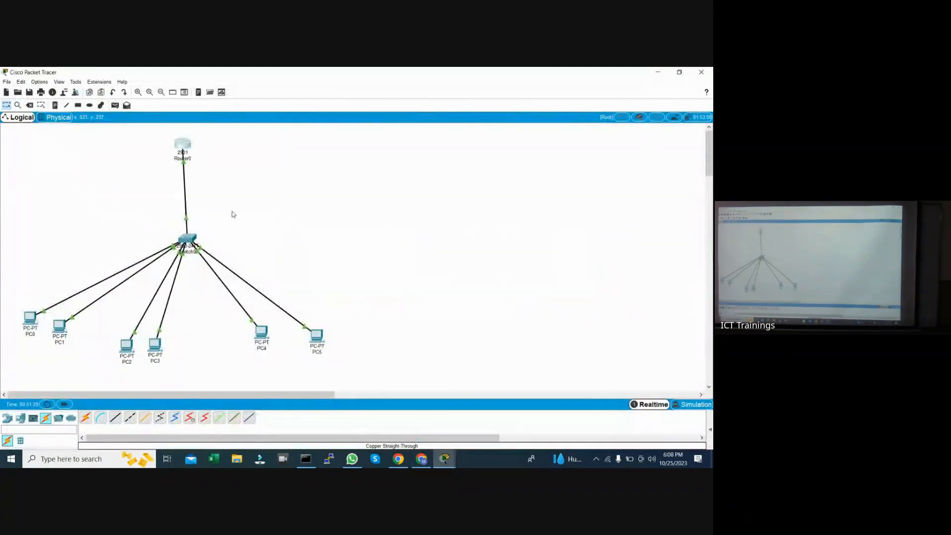
mouse_move(191, 239)
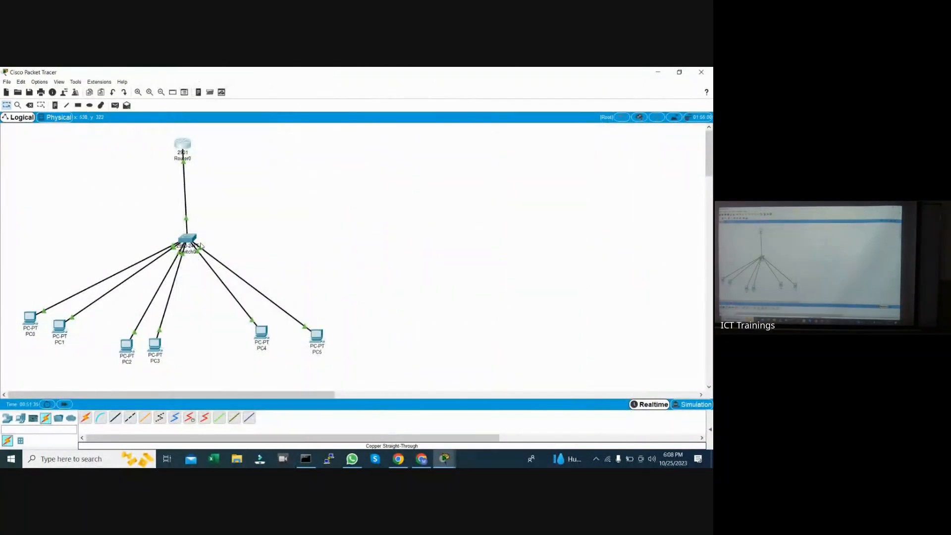
click(186, 239)
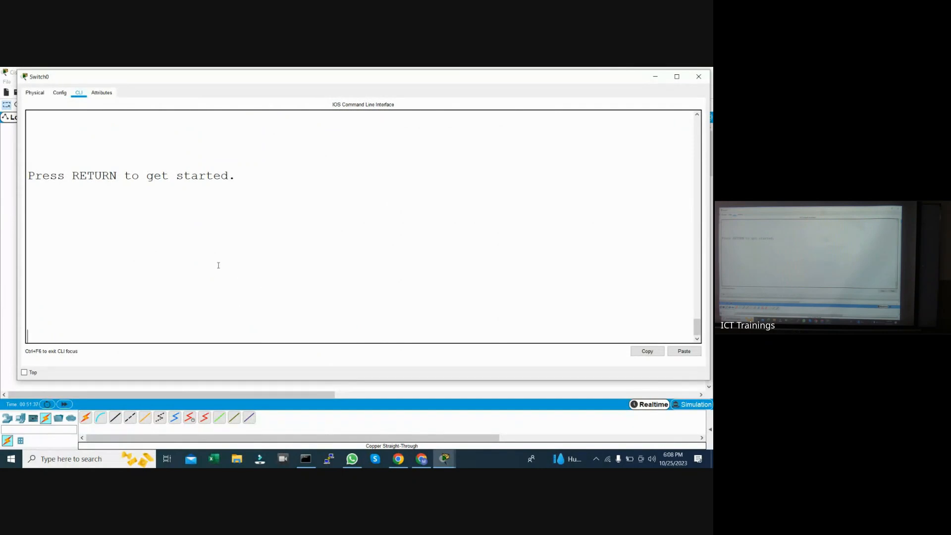
key(Return)
key(Return)
key(Return)
key(Return)
key(Return)
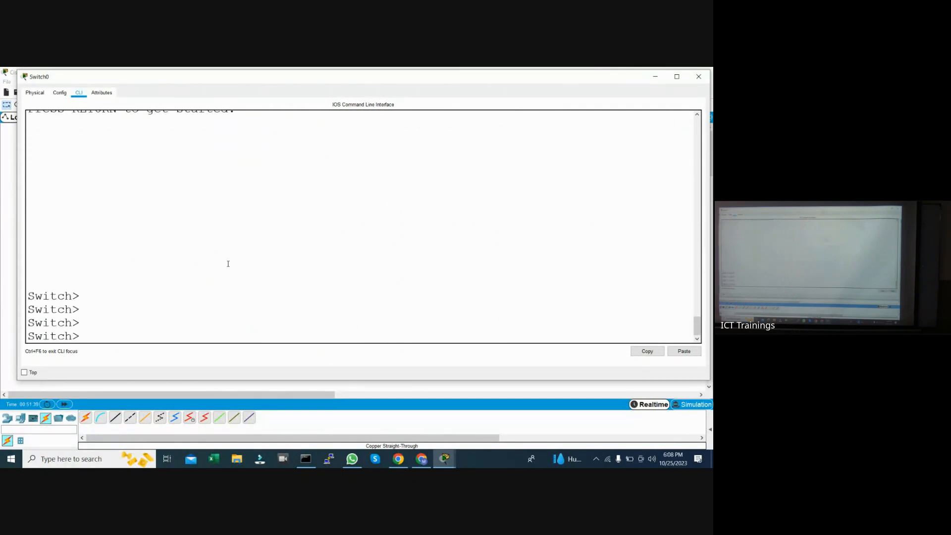
text(en)
key(Return)
key(Return)
key(Return)
- Show the brief VLAN list on Switch0 and examine which ports belong to default VLAN 1
text(sh)
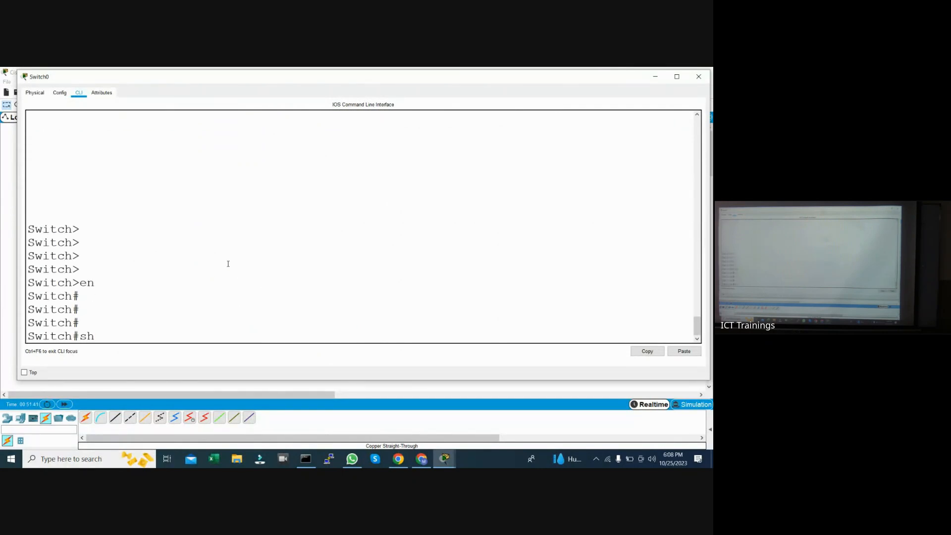
text( vlN BRIE)
key(Return)
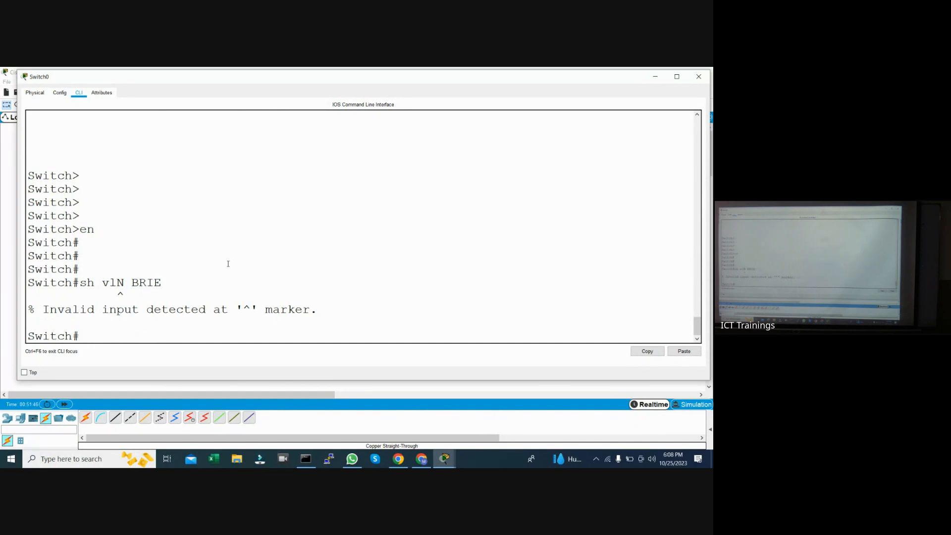
text(sh cl)
key(BackSpace)
key(BackSpace)
text(vlan brie)
key(Return)
key(Return)
key(Return)
key(Return)
key(Return)
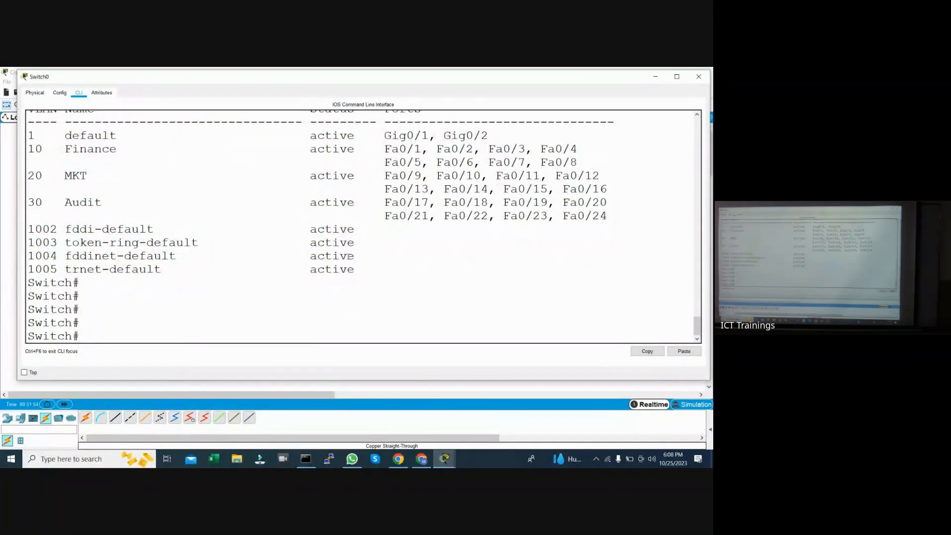
drag(489, 136, 376, 132)
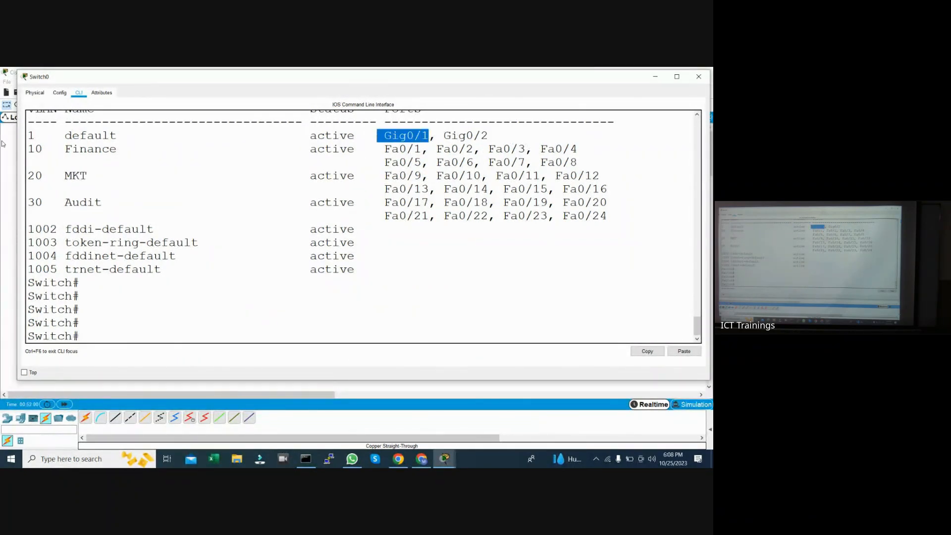
drag(35, 135, 2, 135)
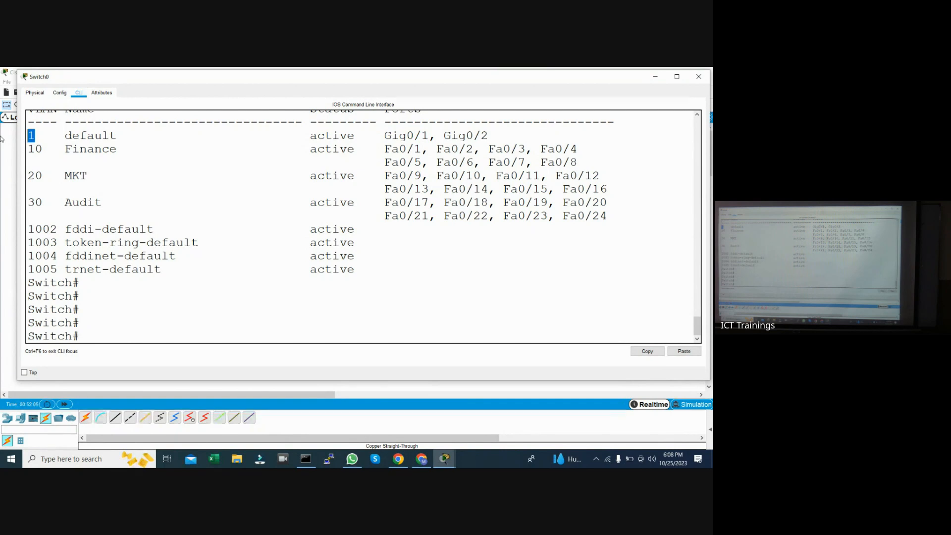
- Set Switch0's interface gig0/1 to switchport mode trunk in configuration mode, and return to privileged EXEC mode
key(Return)
key(Return)
key(Return)
key(Return)
key(Return)
text(conf t)
key(Return)
key(Return)
key(Return)
text(int gig0)
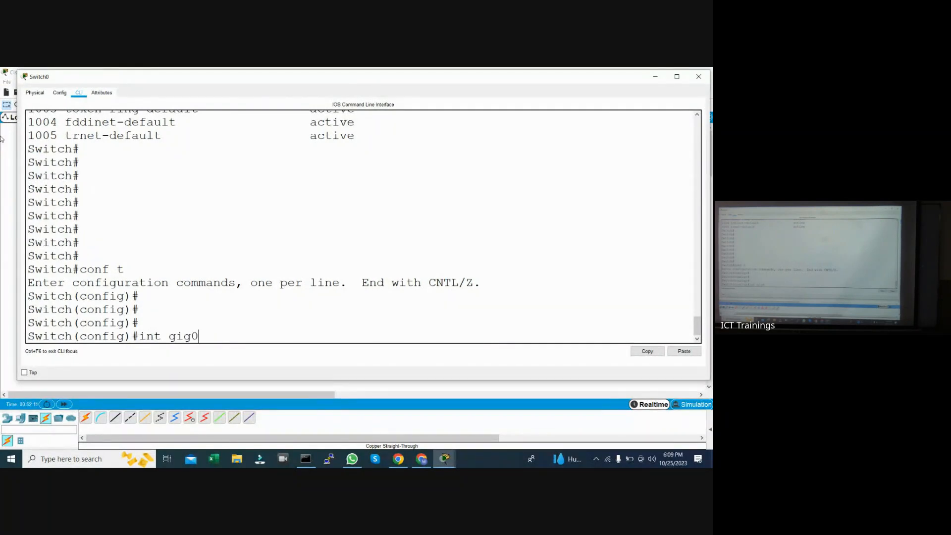
text(/1)
key(Return)
key(Return)
key(Return)
text(swi)
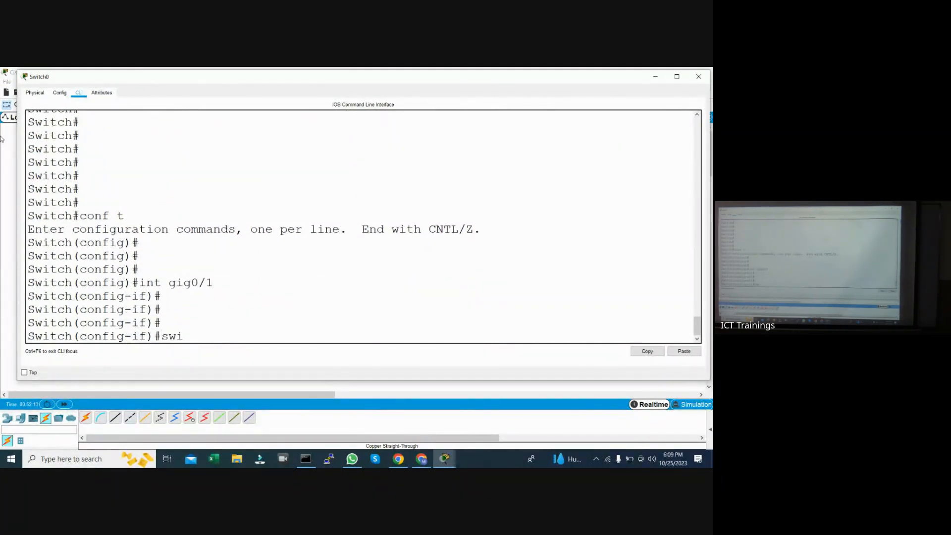
key(Tab)
text(mo)
key(Tab)
text(tr)
key(Tab)
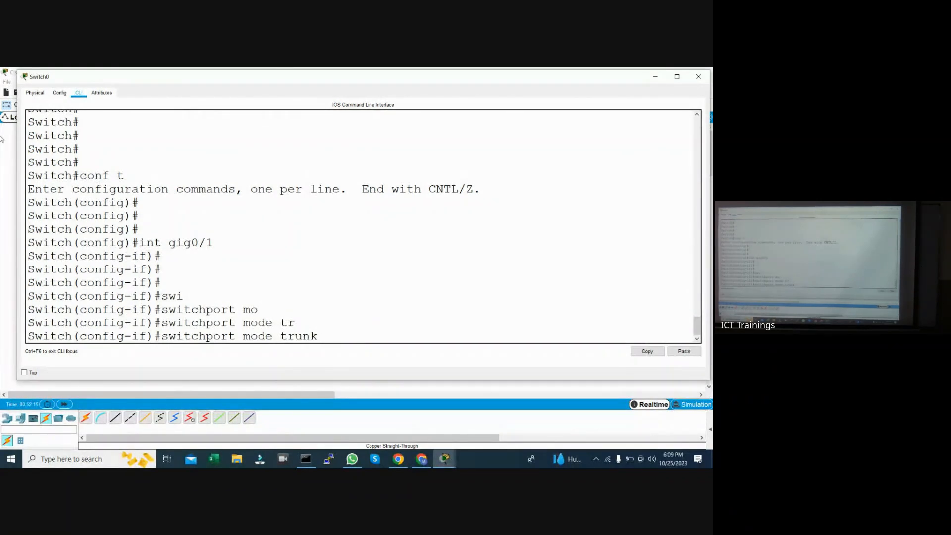
key(Return)
key(Return)
key(Return)
key(Return)
key(Return)
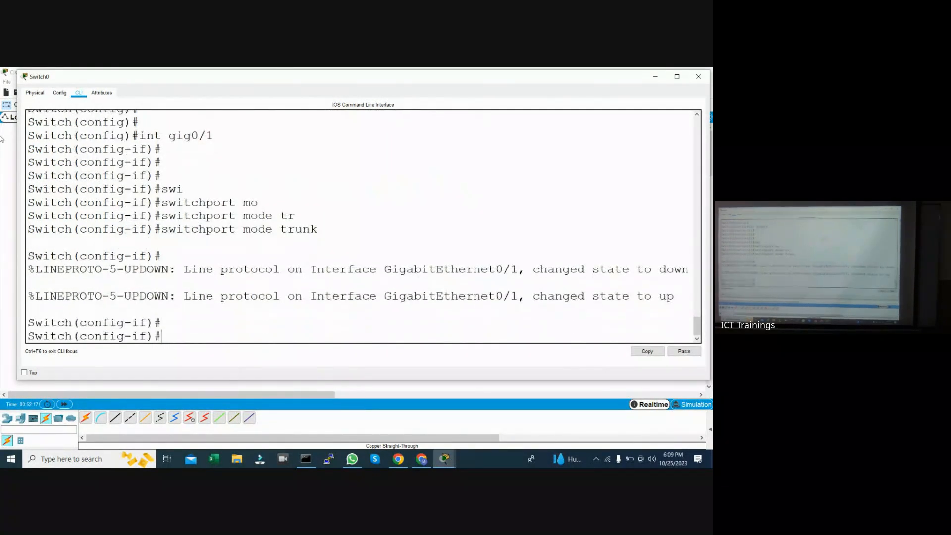
text(end)
key(Return)
key(Return)
key(Return)
key(Return)
key(Return)
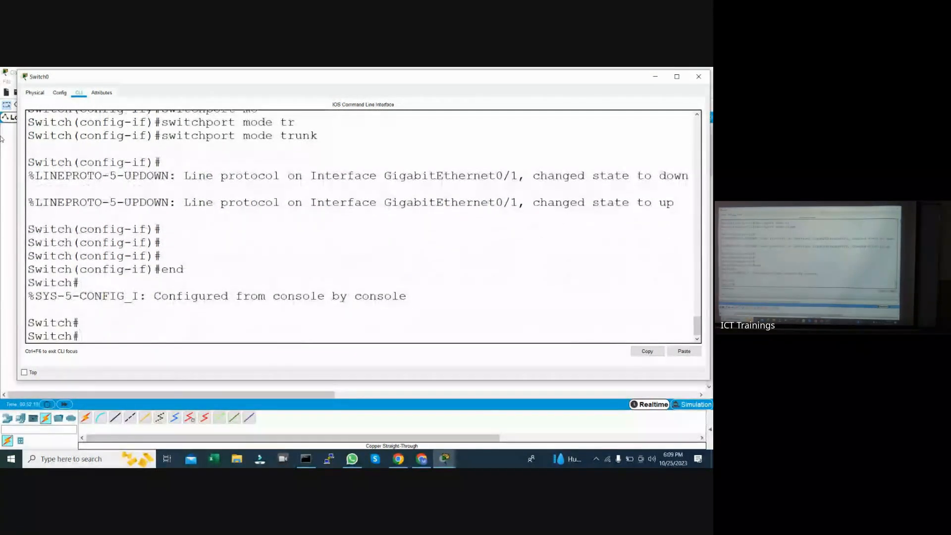
- Show the brief VLAN list on Switch0 again and examine the port assignments after the trunk change
text(sh vlan brie)
key(Return)
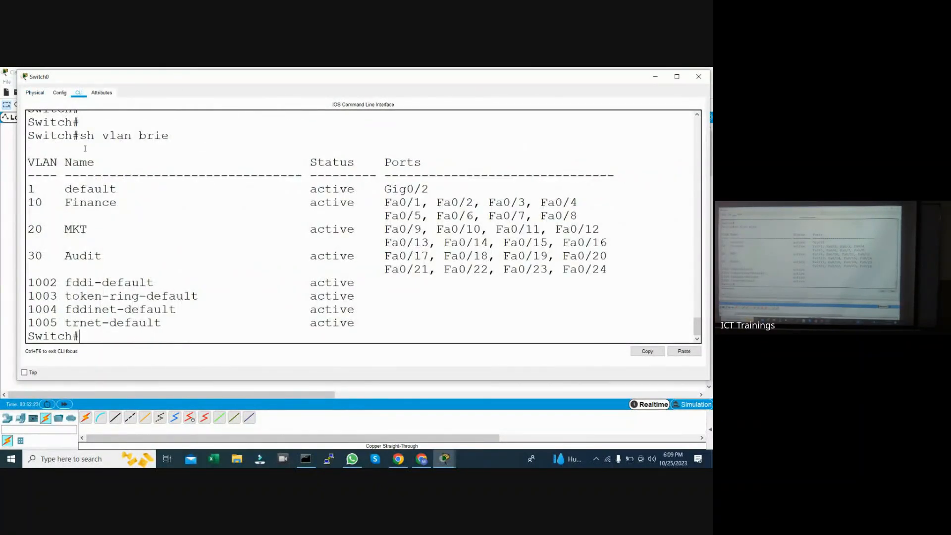
drag(31, 189, 619, 292)
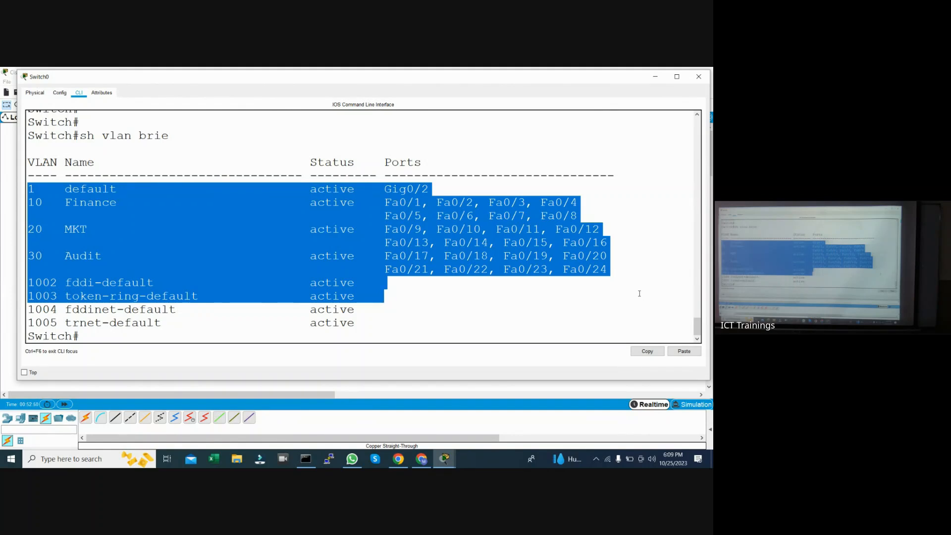
key(Return)
key(Return)
key(Return)
key(Return)
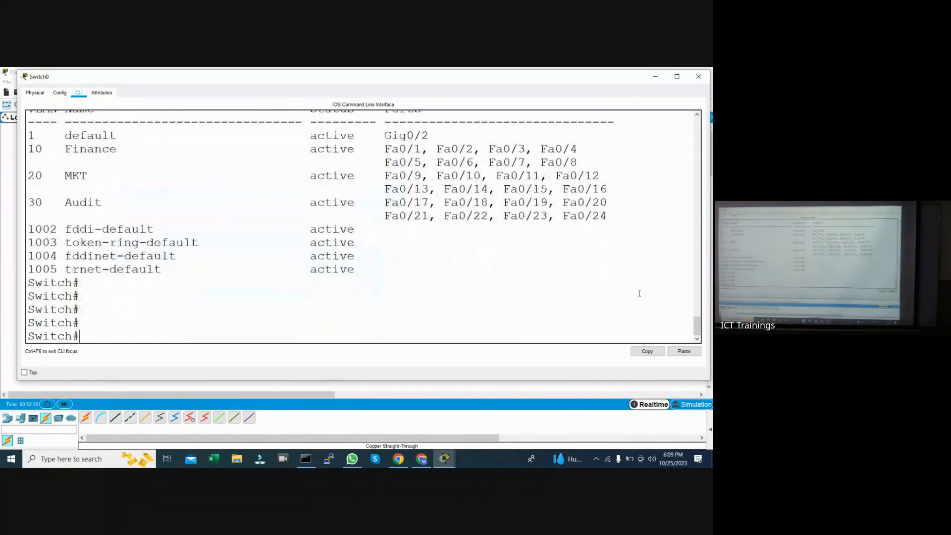
- Show the trunk interfaces on Switch0 and examine the VLANs allowed on Gig0/1
text(sh inter)
key(Tab)
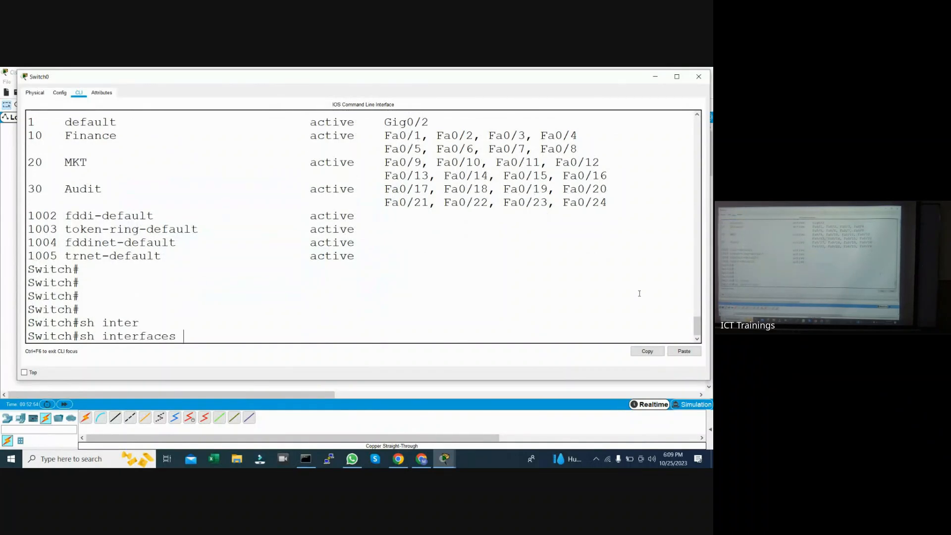
text(tr)
key(Tab)
key(Return)
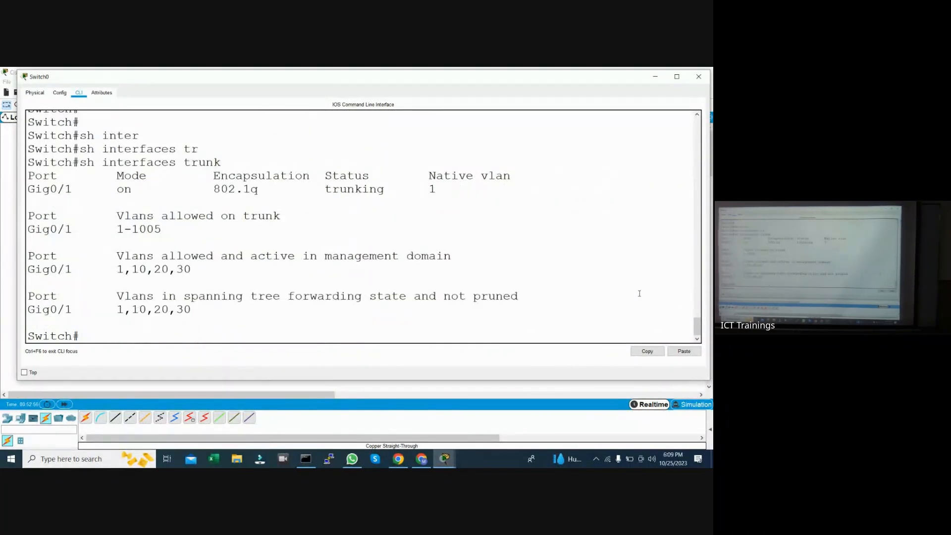
drag(87, 229, 15, 233)
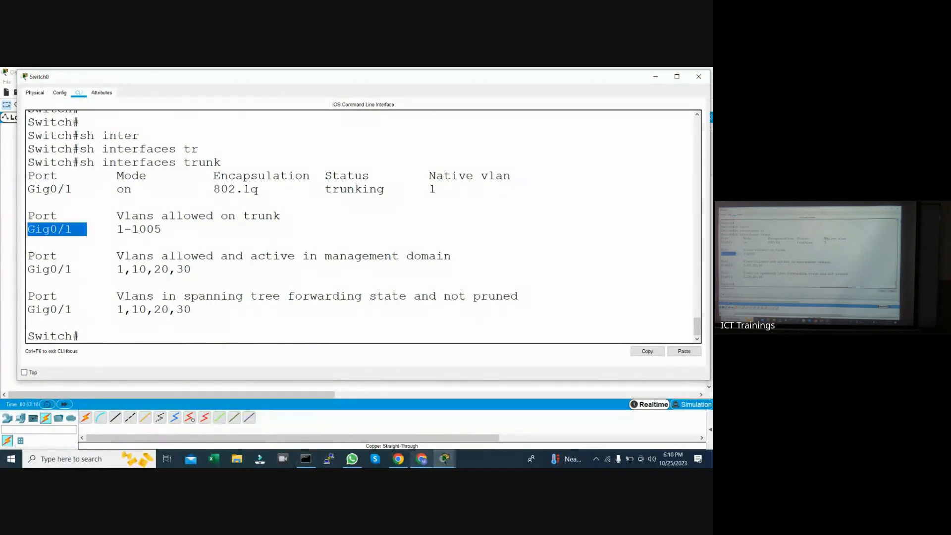
- Open PC0's Command Prompt in a maximized window and ping 20.1.1.20 in VLAN 20
mouse_move(446, 457)
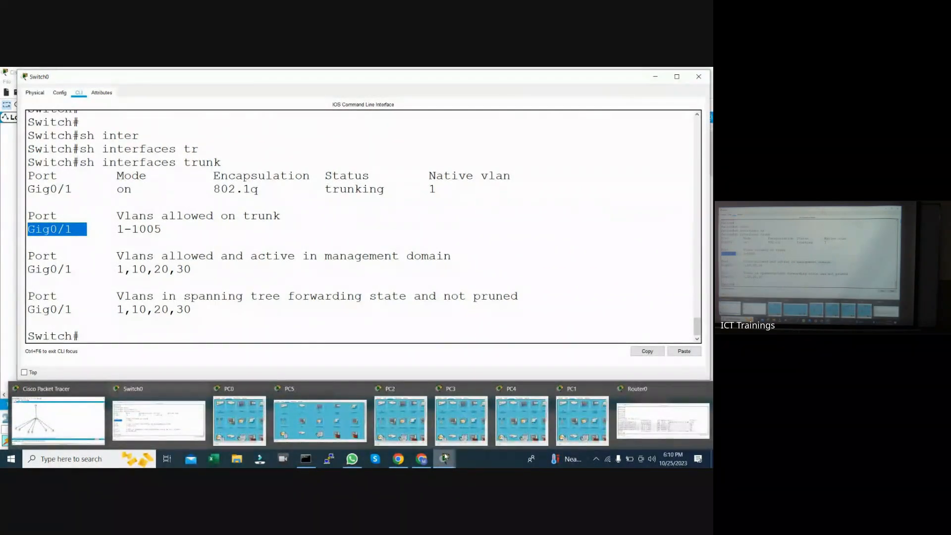
click(239, 420)
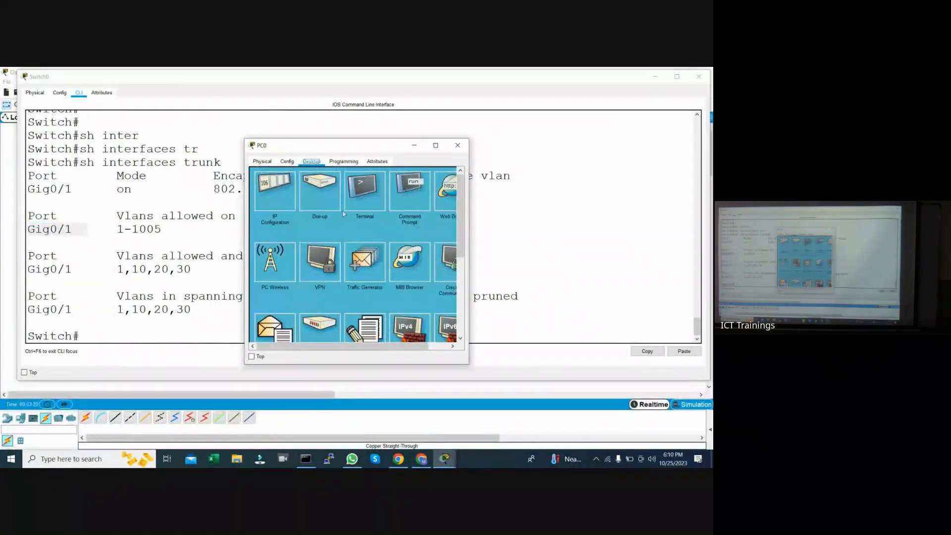
click(410, 204)
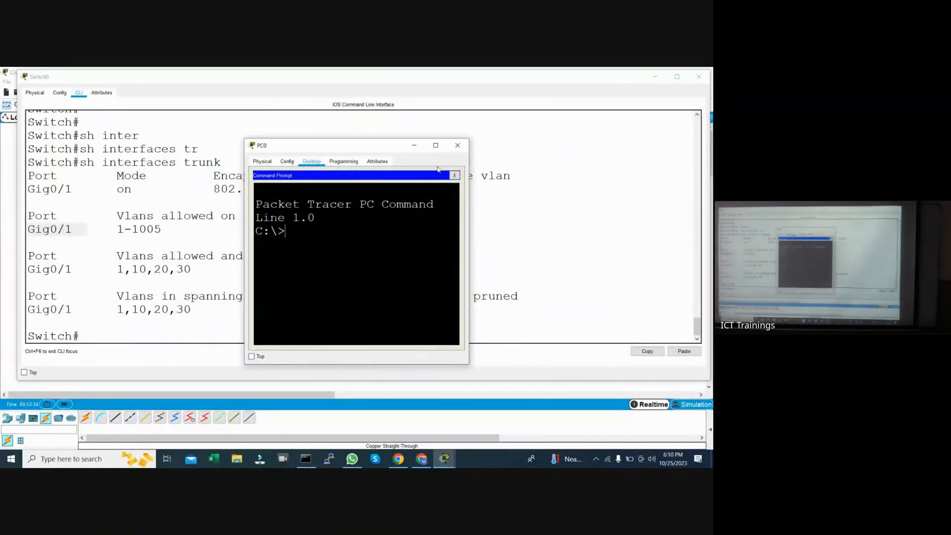
click(436, 145)
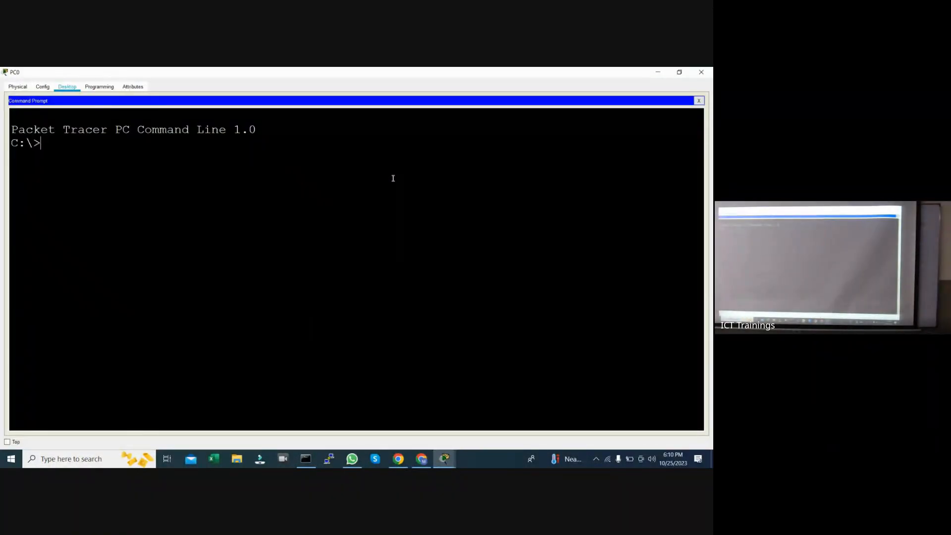
key(Return)
key(Return)
key(Return)
key(Return)
key(Return)
text(ping 20.1.1.20)
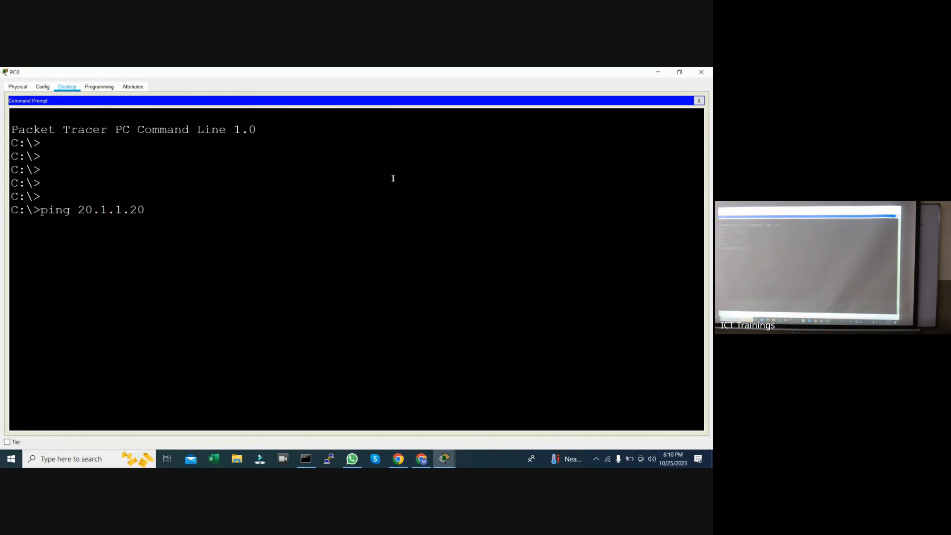
key(Return)
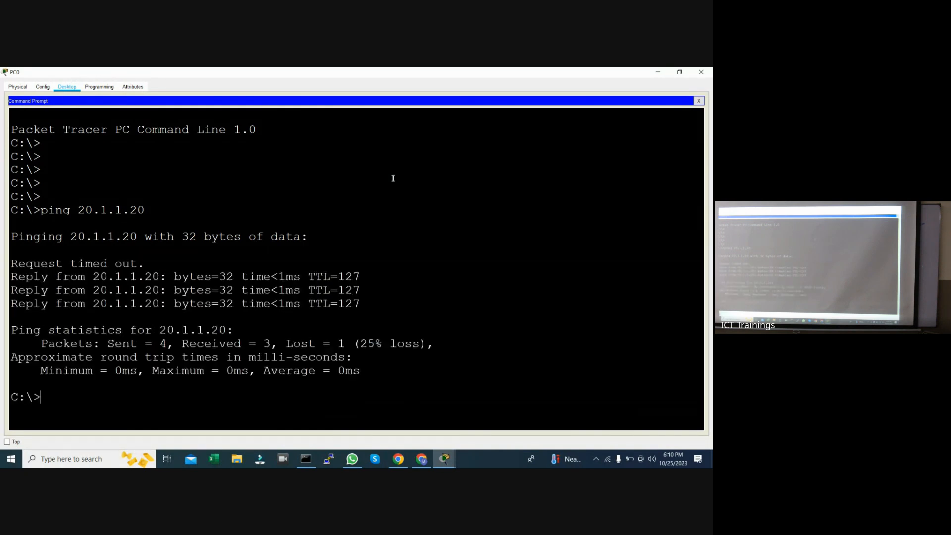
- Ping 20.1.1.21 from PC0 by editing the previous ping command
key(Up)
key(BackSpace)
text(1.1.21)
key(Return)
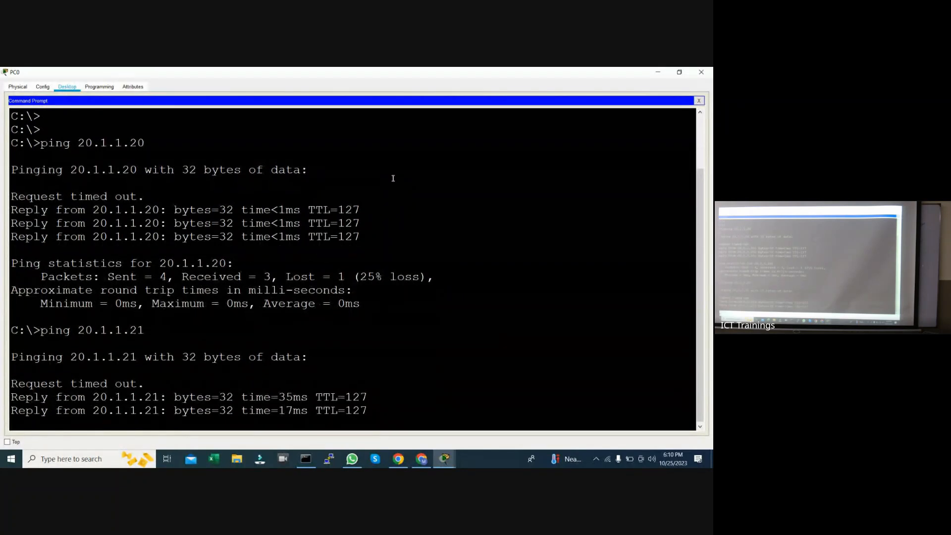
key(Return)
key(Return)
key(Return)
key(Return)
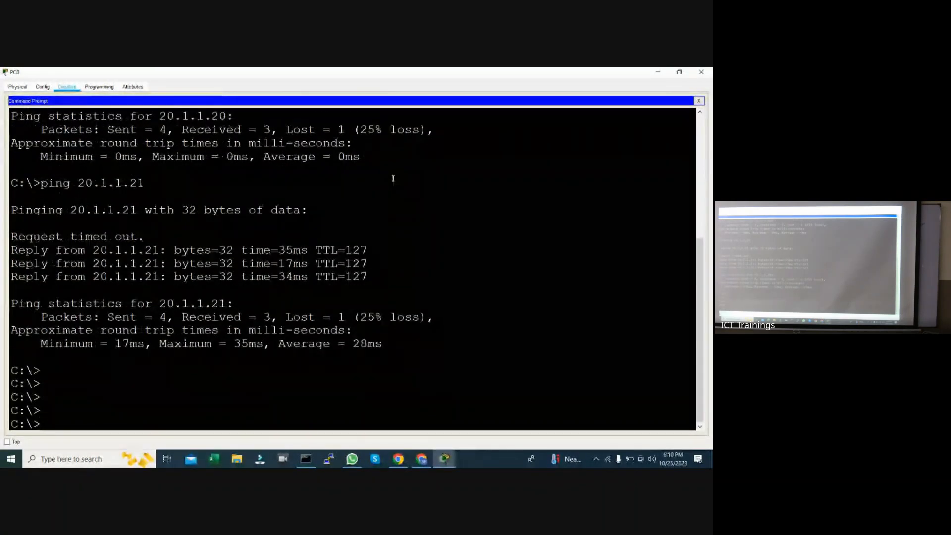
- Ping 30.1.1.30 in VLAN 30 from PC0 by replacing the address in the previous ping command
key(Up)
key(BackSpace)
key(BackSpace)
key(BackSpace)
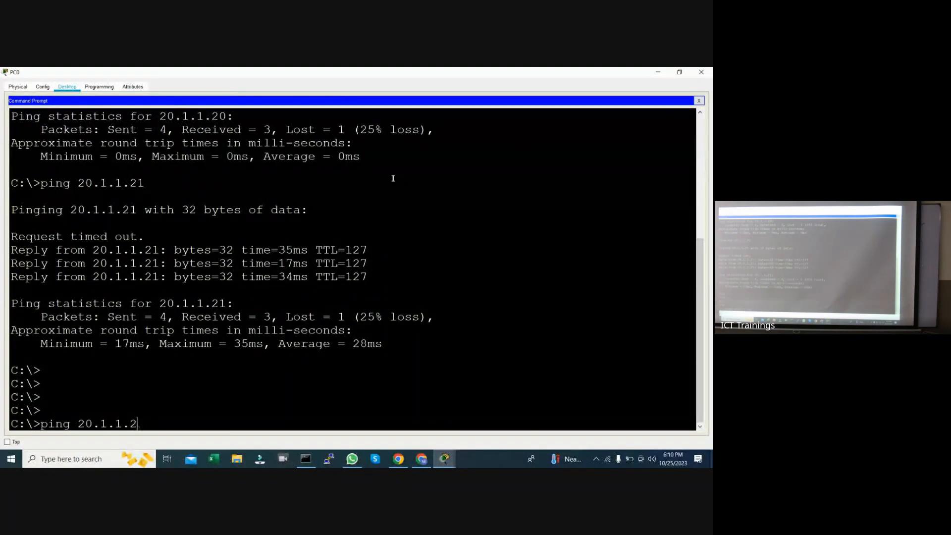
key(BackSpace)
key(BackSpace)
key(BackSpace)
key(BackSpace)
key(BackSpace)
key(BackSpace)
text(30.1.1.1)
key(BackSpace)
text(30)
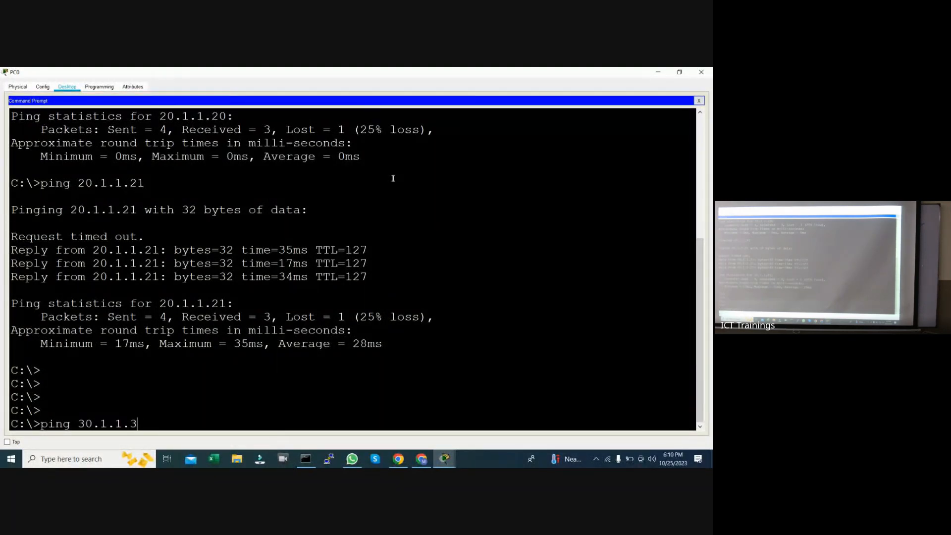
key(Return)
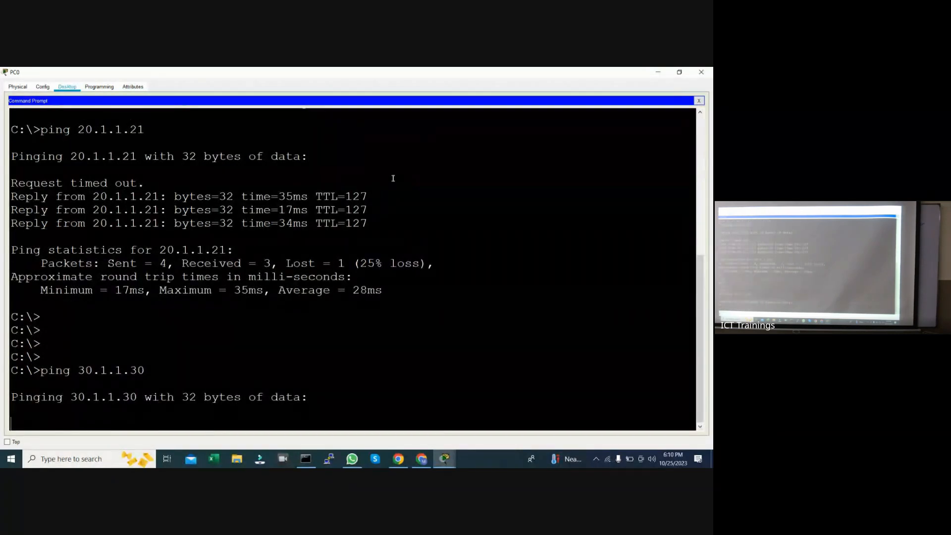